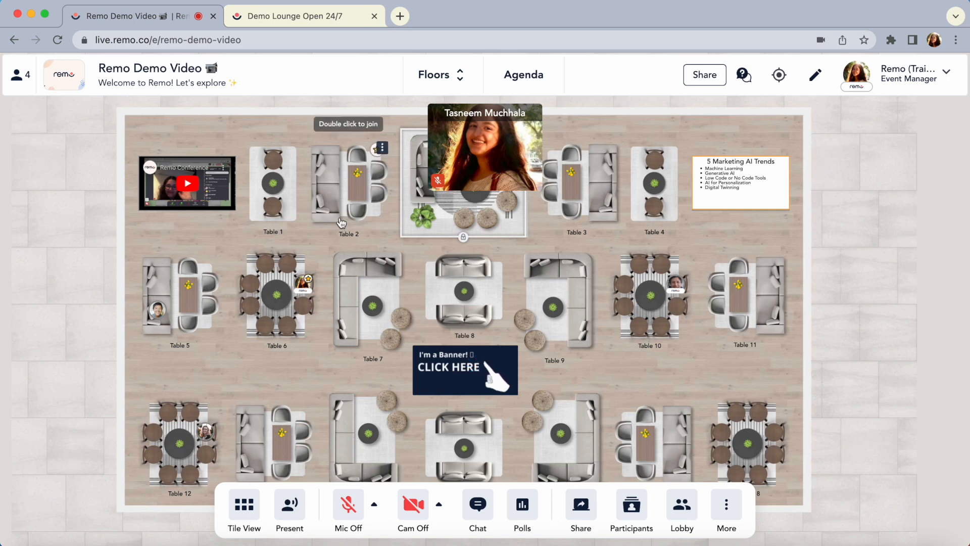
# Take a seat at Table 2, and switch over to Table 7
pyautogui.doubleClick(361, 217)
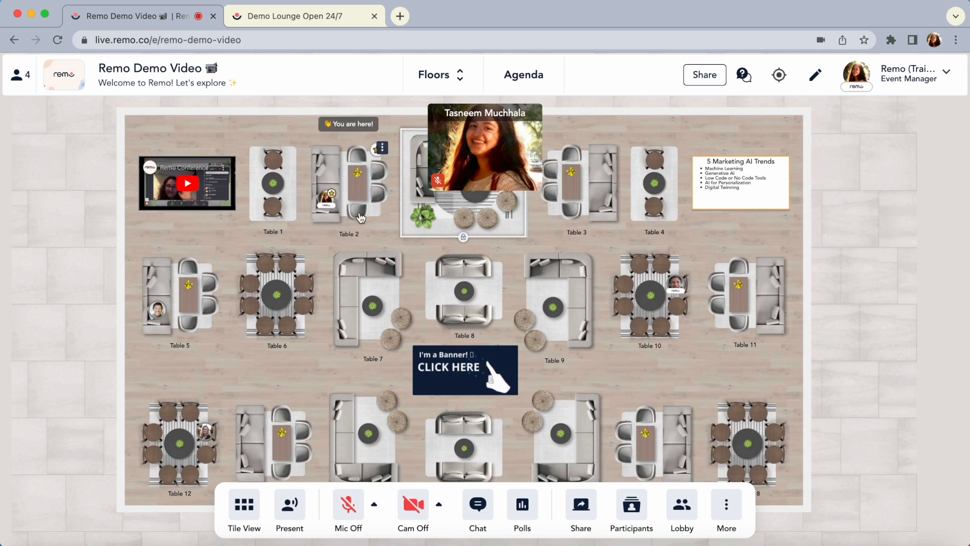
pyautogui.doubleClick(390, 309)
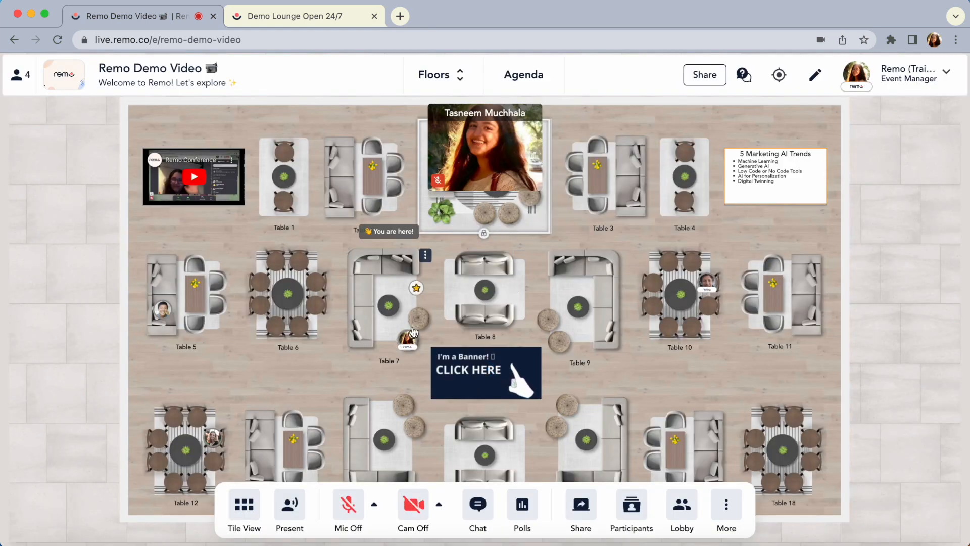
# Locate your own seat on the floor plan, and zoom the map in and back out
pyautogui.click(779, 76)
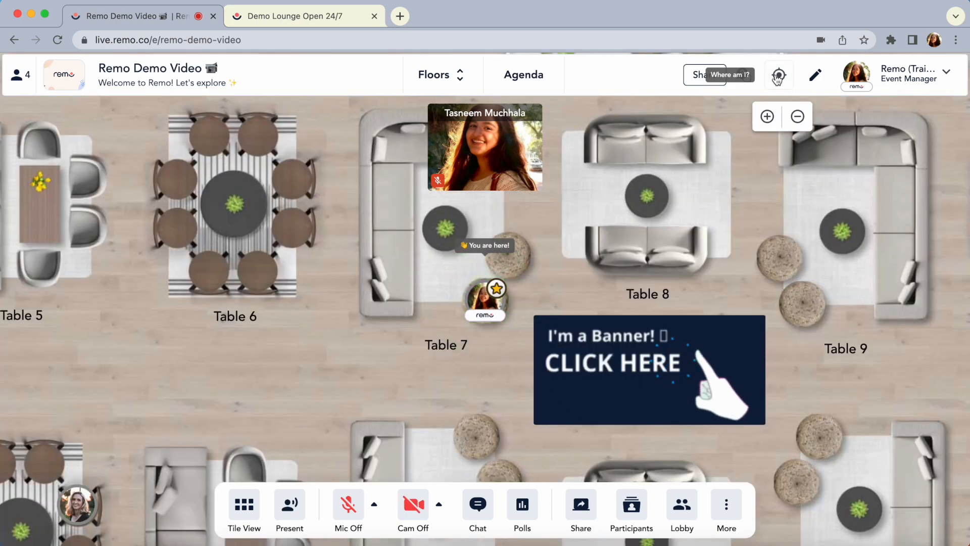
pyautogui.click(771, 117)
pyautogui.click(806, 118)
pyautogui.click(807, 117)
pyautogui.click(808, 116)
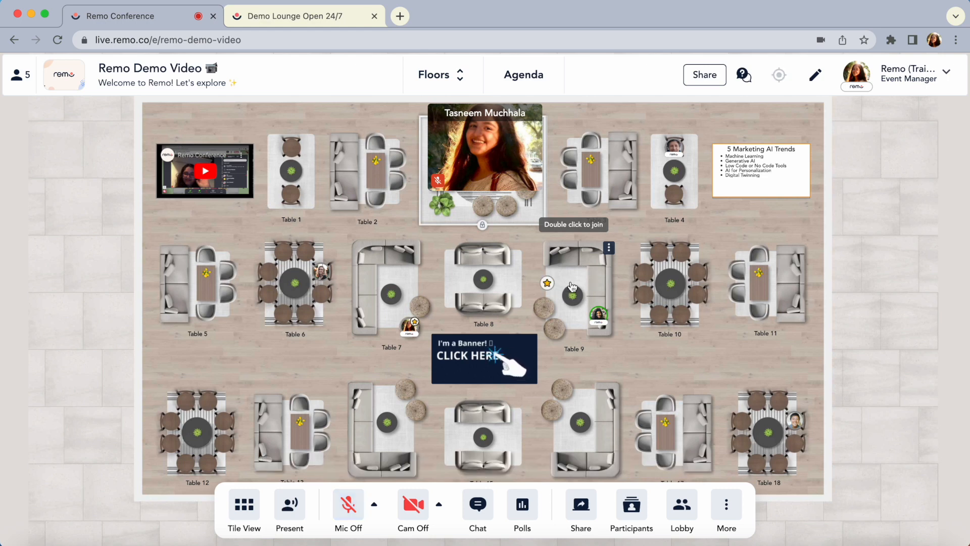
# Join the guest at Table 9 and turn on the camera and microphone
pyautogui.doubleClick(572, 287)
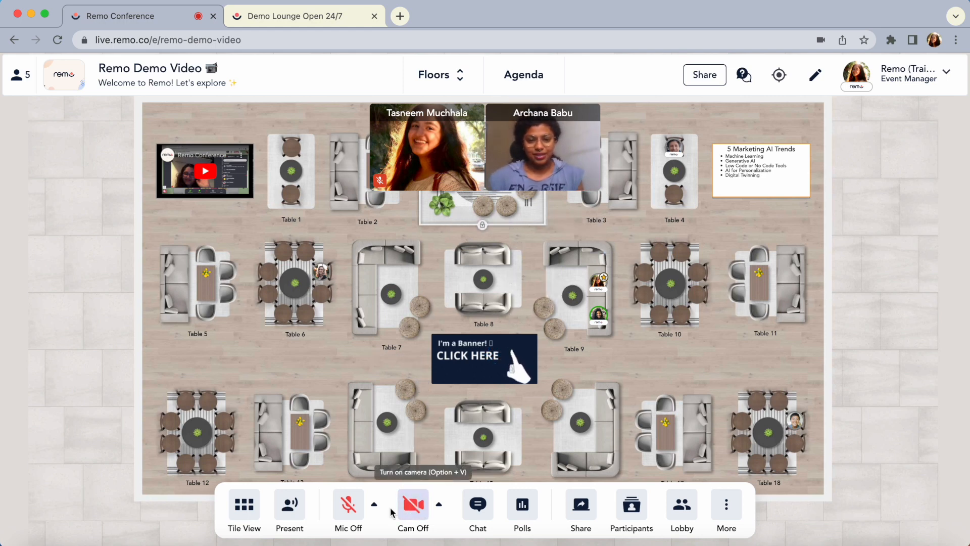
pyautogui.hotkey('alt', 'v')
pyautogui.hotkey('alt', 'a')
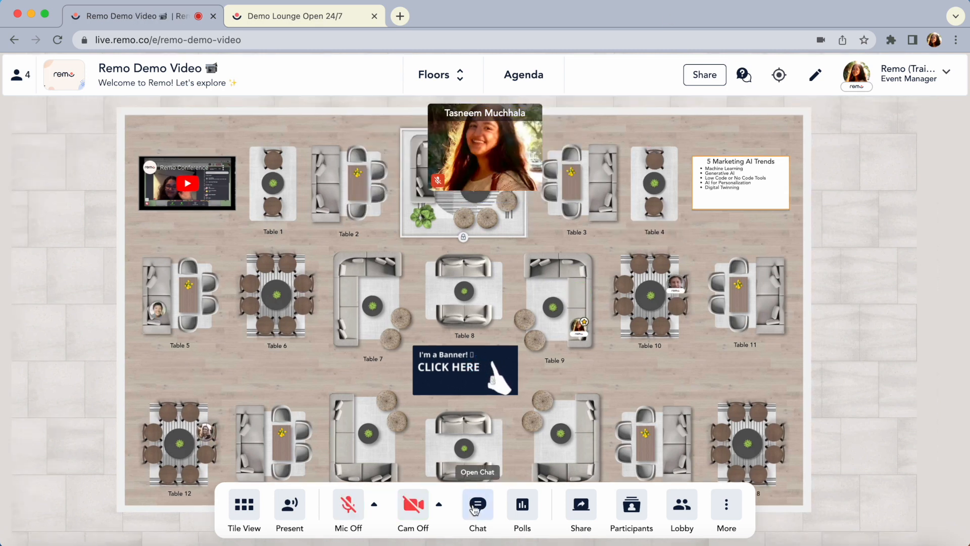
# Send the message "Hello everyone!" in the General Chat
pyautogui.click(478, 504)
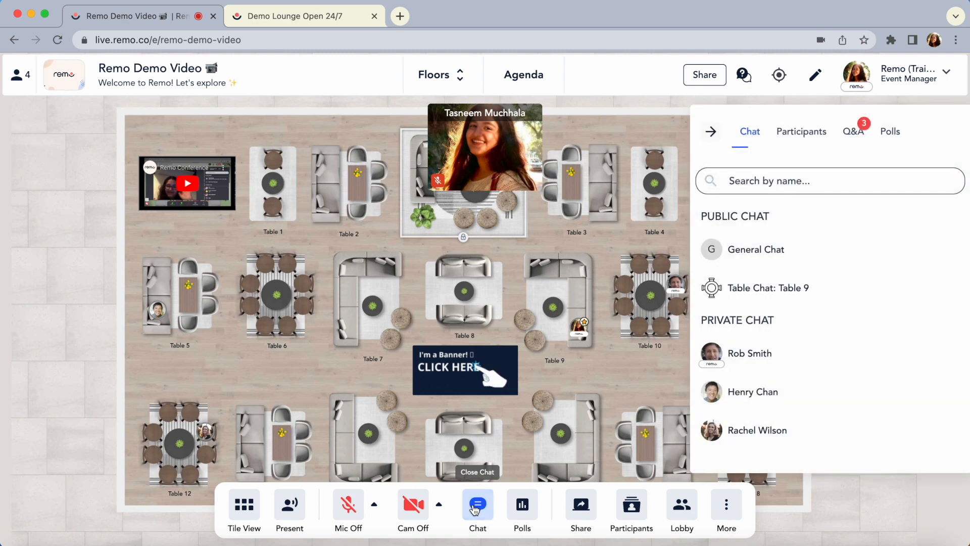
pyautogui.click(796, 253)
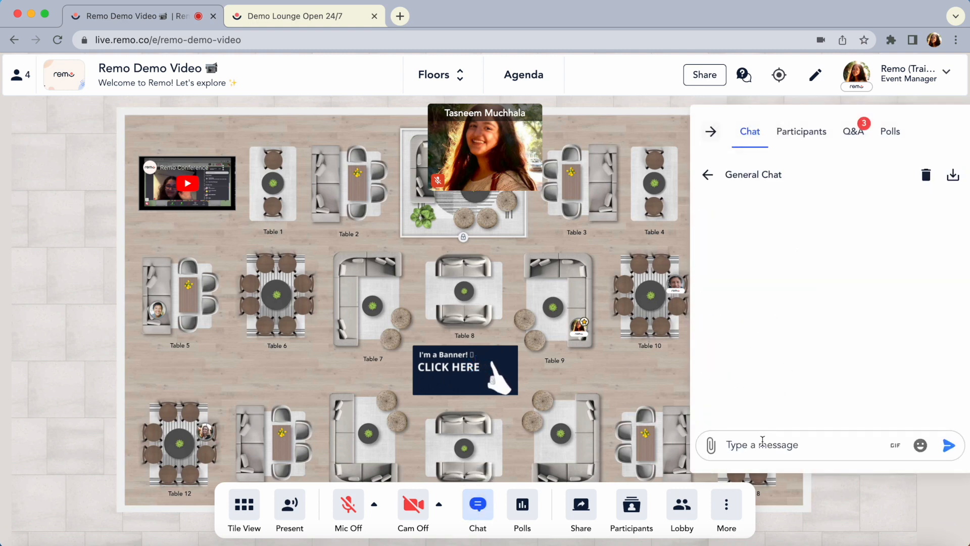
pyautogui.write('Hello everyone!')
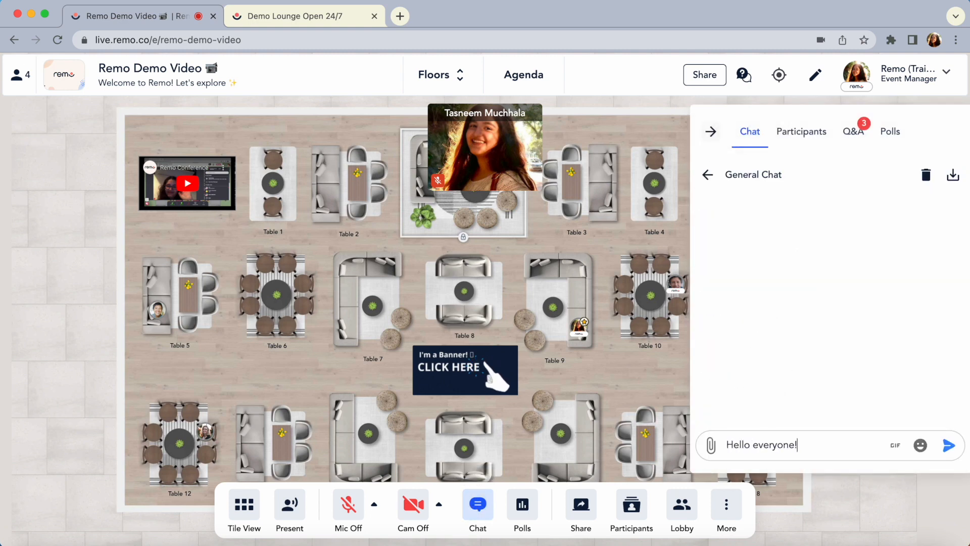
pyautogui.press('Return')
# Send the message "Hey table!" in the Table 9 chat
pyautogui.click(707, 175)
pyautogui.click(773, 293)
pyautogui.write('Hey')
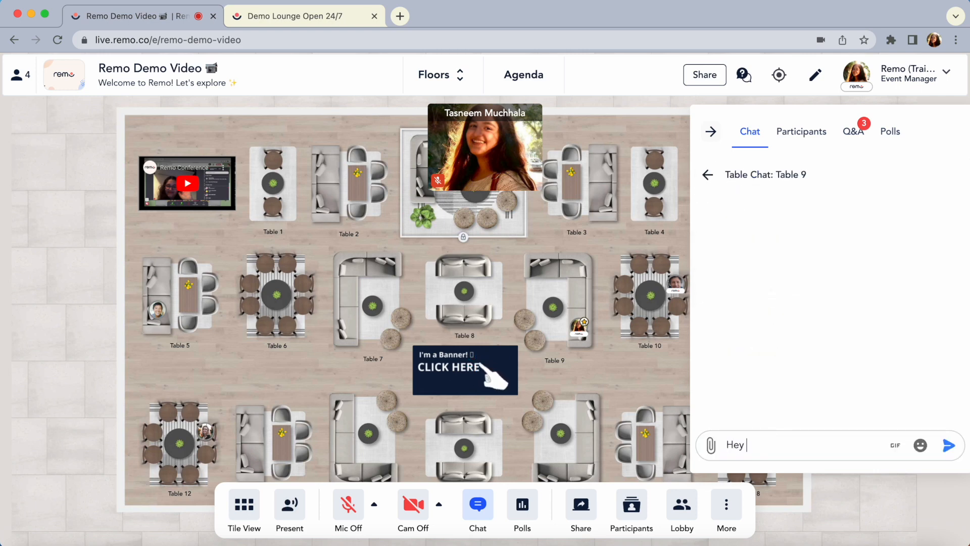
pyautogui.write(' table!')
pyautogui.press('Return')
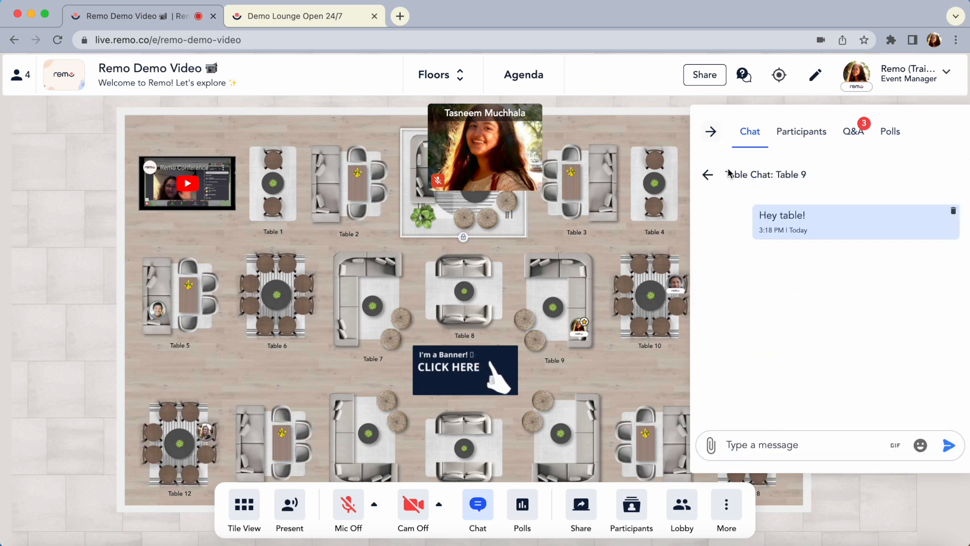
# Send a private greeting with the name of the first attendee in the private chat list, and close the chat
pyautogui.click(708, 175)
pyautogui.click(752, 350)
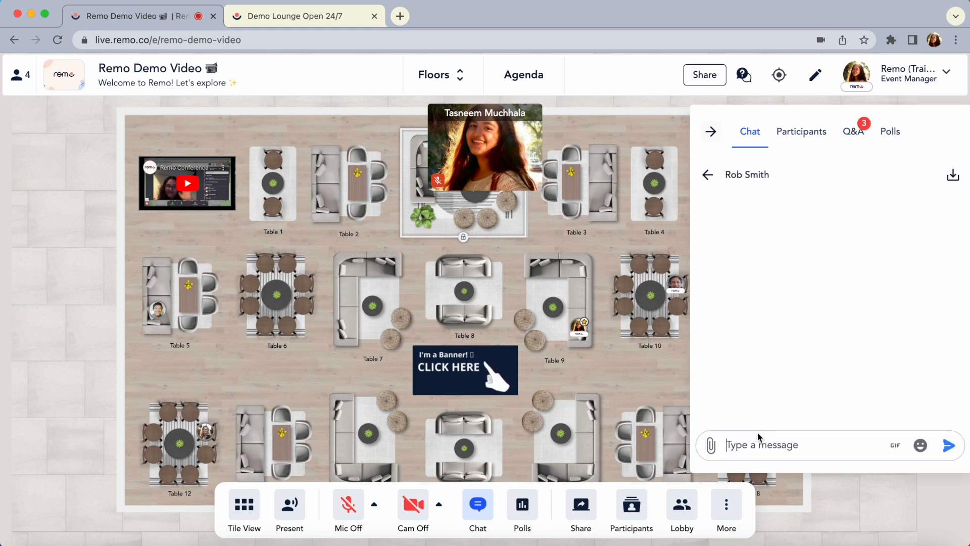
pyautogui.write('Hi Rob!')
pyautogui.press('Return')
pyautogui.click(707, 174)
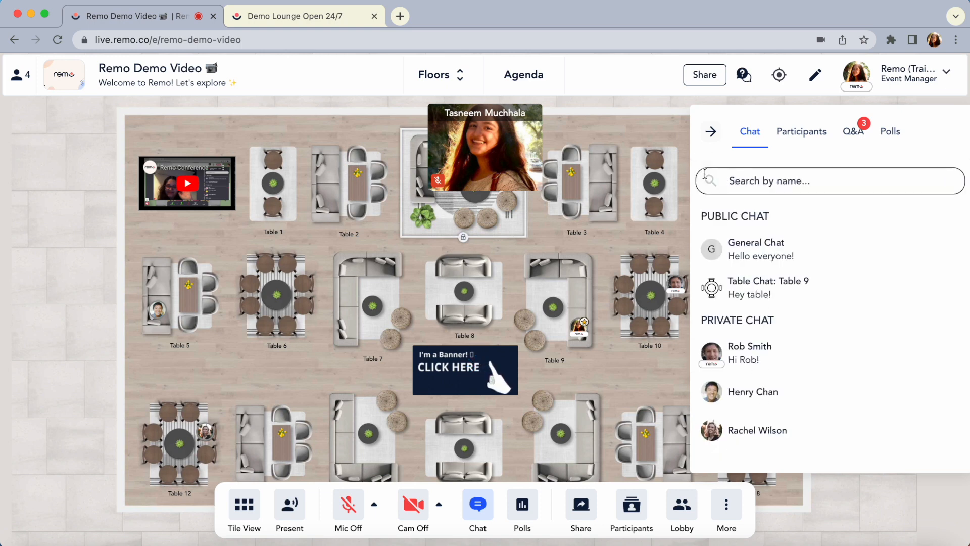
pyautogui.click(710, 131)
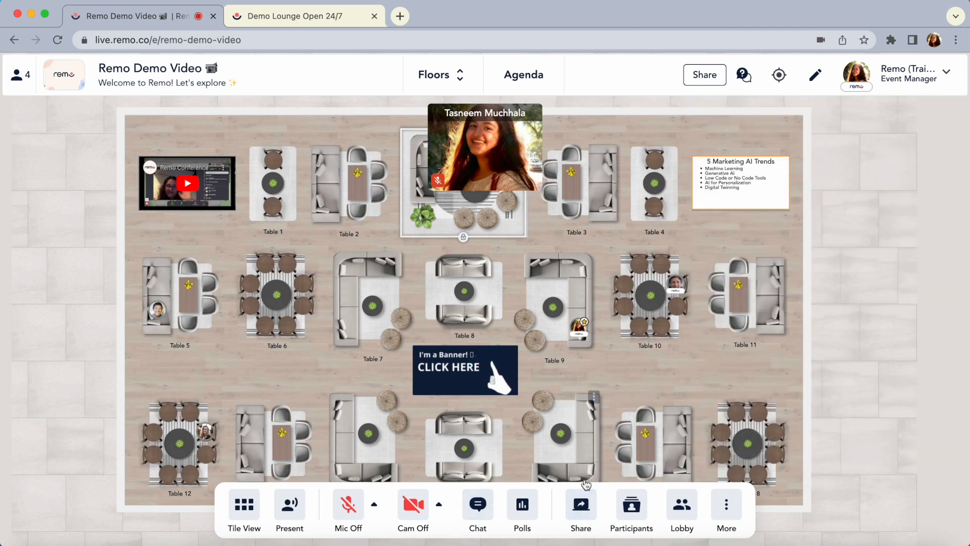
# Share the Demo Lounge Open 24/7 browser tab with its audio, and view the shared screen enlarged before returning to the floor
pyautogui.click(582, 507)
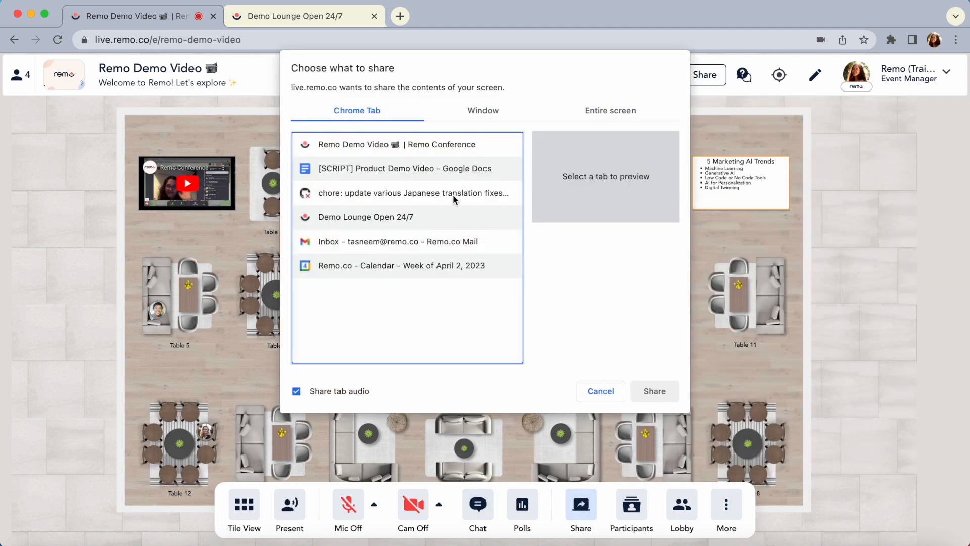
pyautogui.click(451, 216)
pyautogui.click(640, 391)
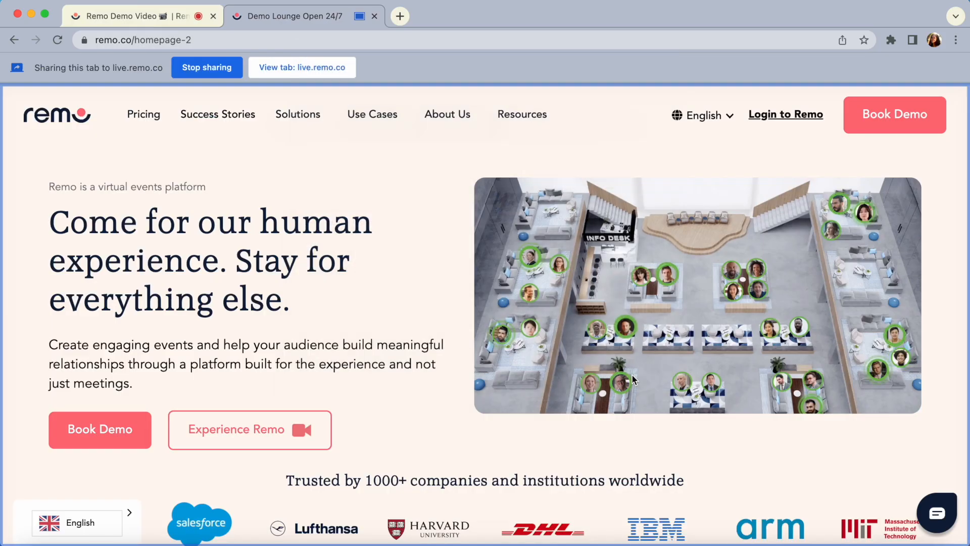
pyautogui.click(154, 17)
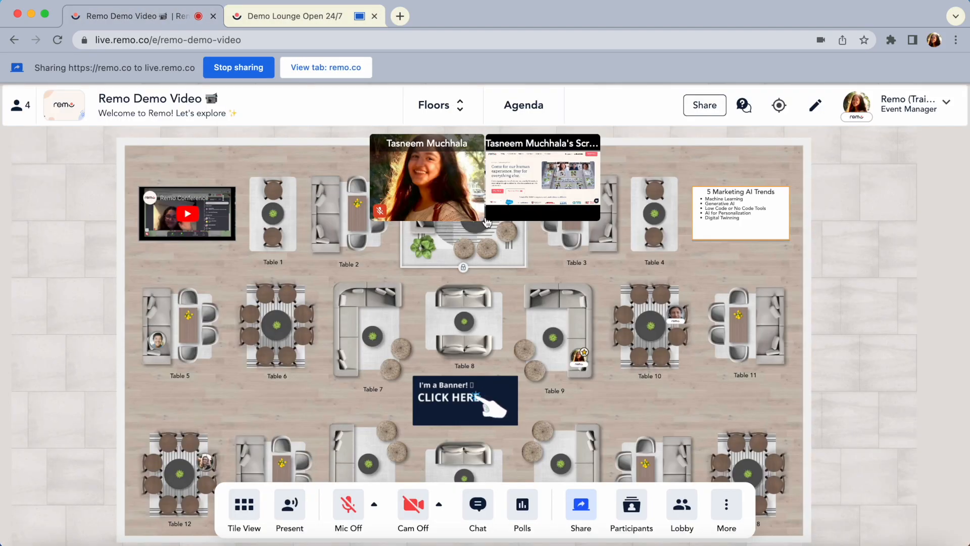
pyautogui.click(559, 195)
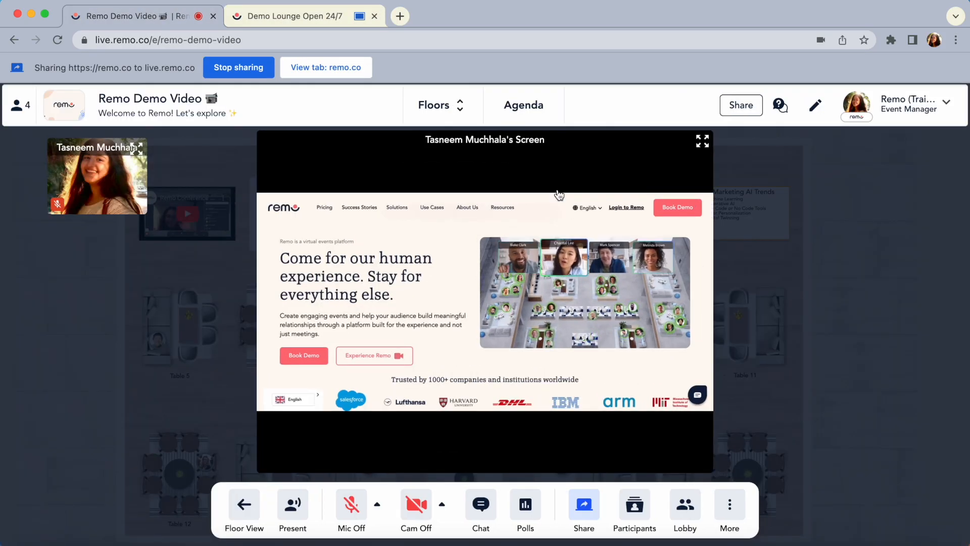
pyautogui.click(244, 503)
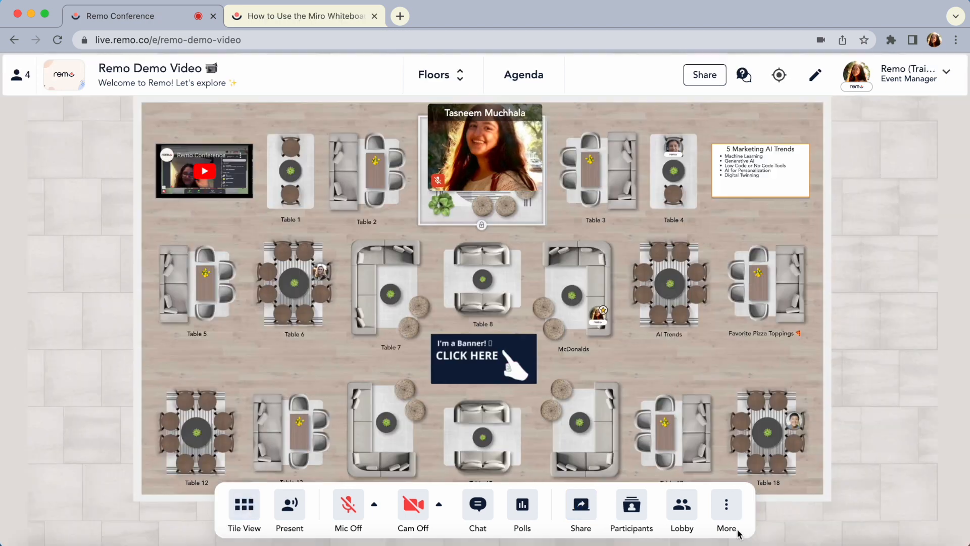
# Open the table's Miro whiteboard and add the text "Hello" in its upper area
pyautogui.click(734, 504)
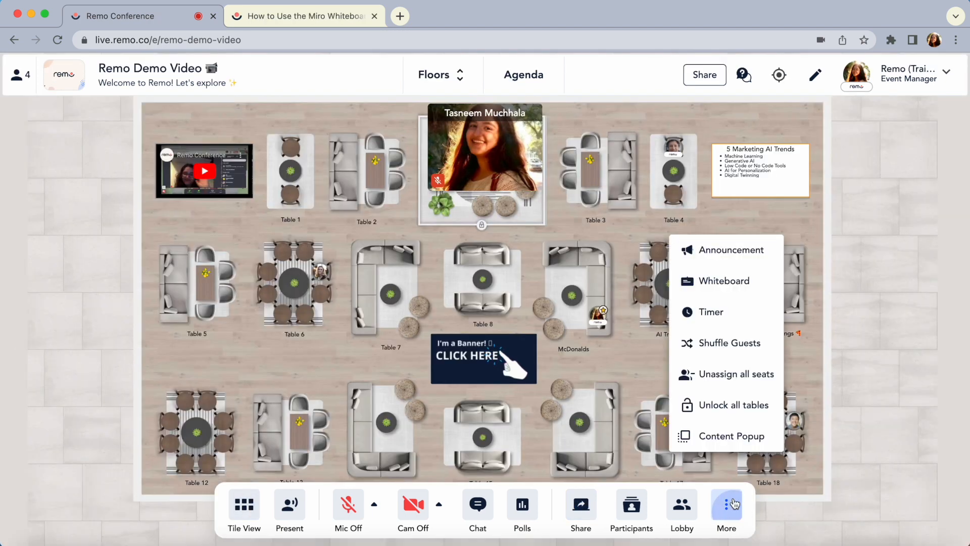
pyautogui.click(722, 281)
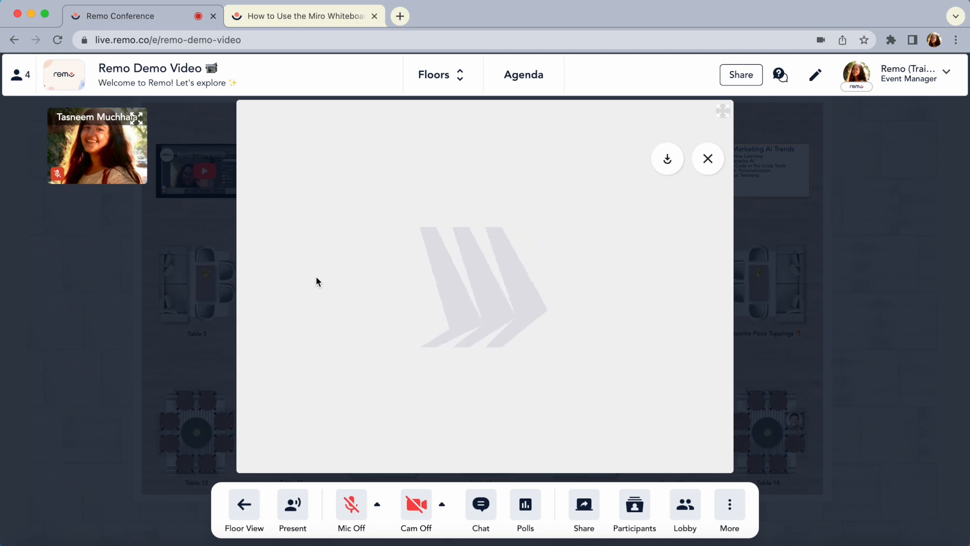
pyautogui.click(259, 258)
pyautogui.click(340, 230)
pyautogui.write('Hello')
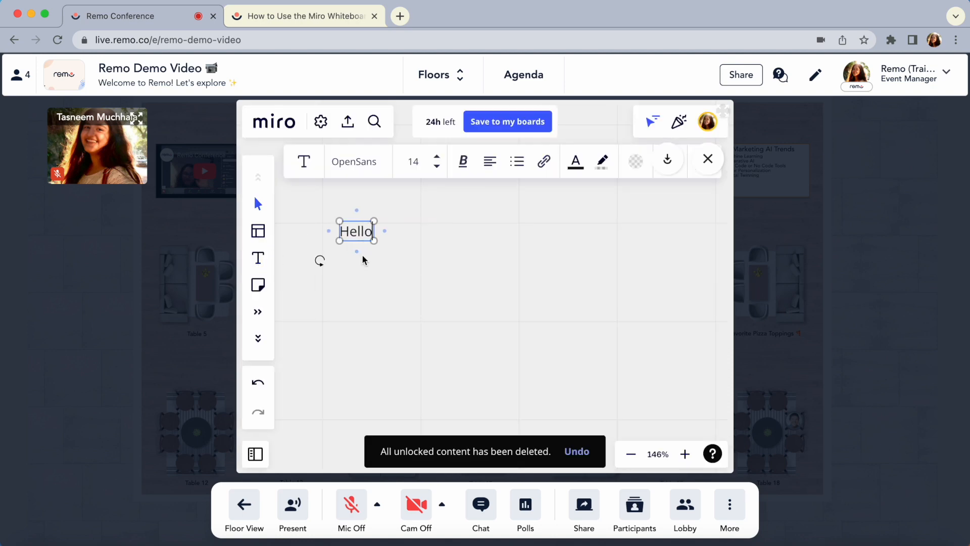
pyautogui.click(398, 297)
# Place a dark yellow sticky note reading "Hey there!" below the Hello text on the whiteboard
pyautogui.click(258, 292)
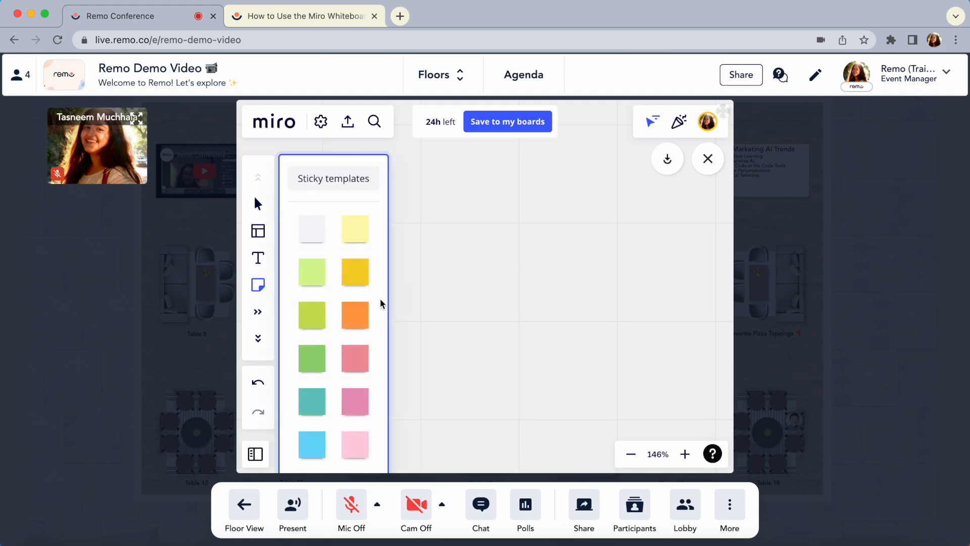
pyautogui.click(359, 277)
pyautogui.click(451, 324)
pyautogui.write('Hey ther')
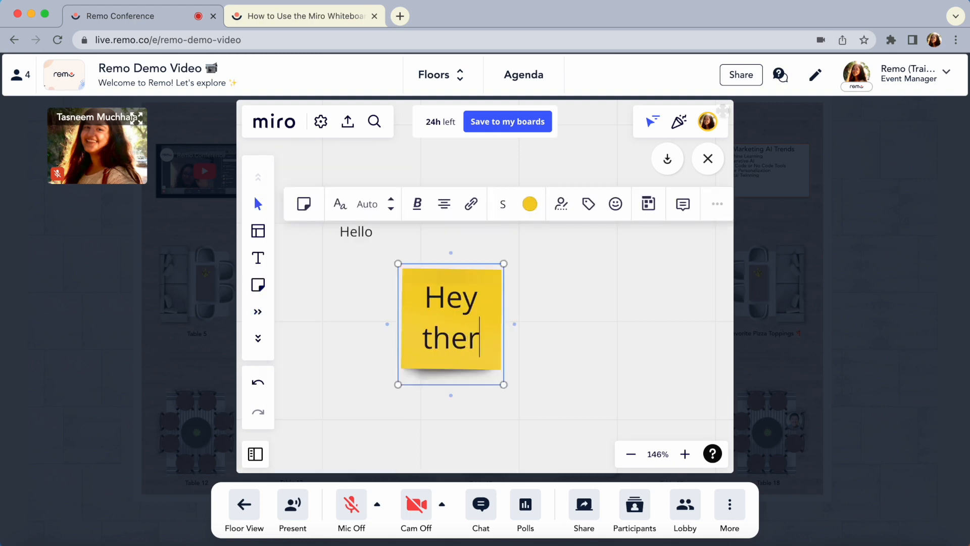
pyautogui.write('e!')
pyautogui.click(622, 347)
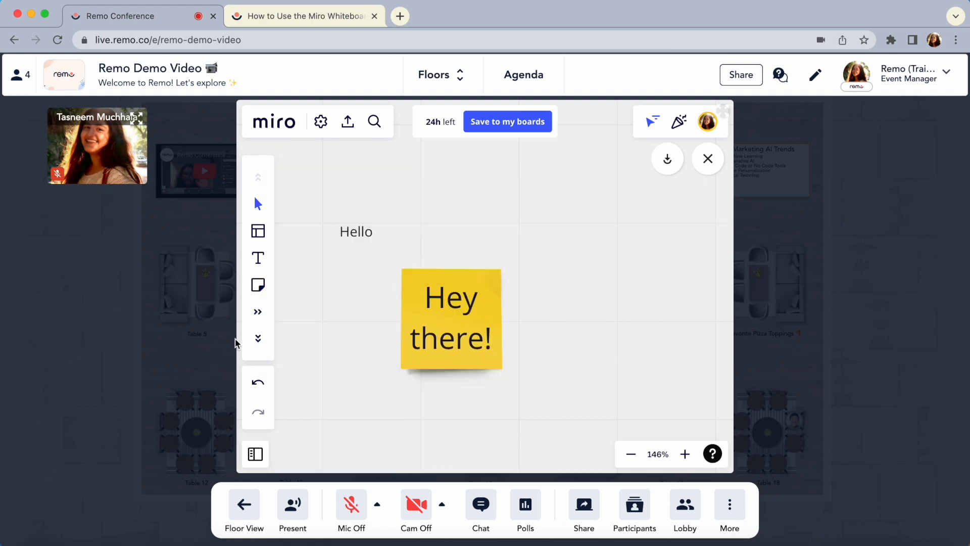
pyautogui.click(259, 339)
pyautogui.click(258, 285)
pyautogui.click(347, 280)
pyautogui.write('https://youtu.be/kB7JAKn60UA')
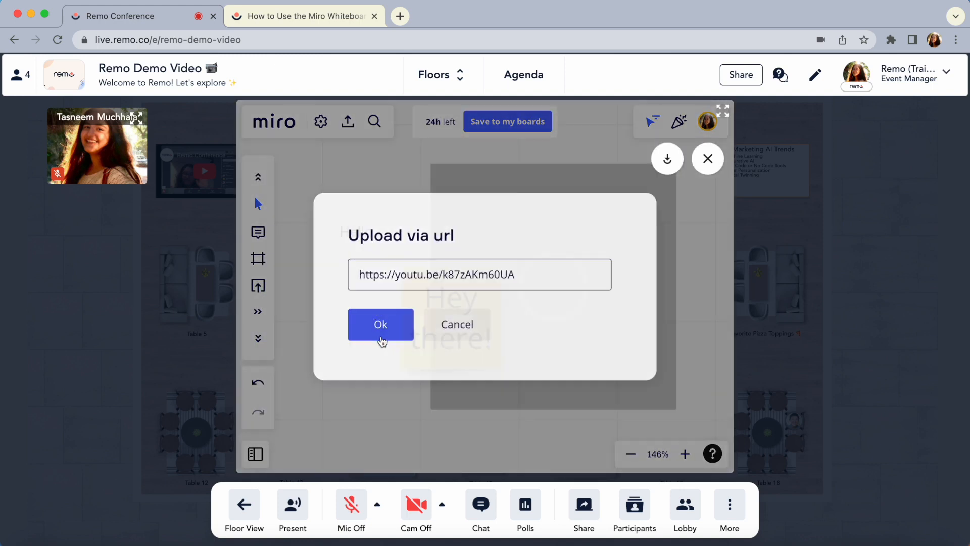
pyautogui.click(381, 329)
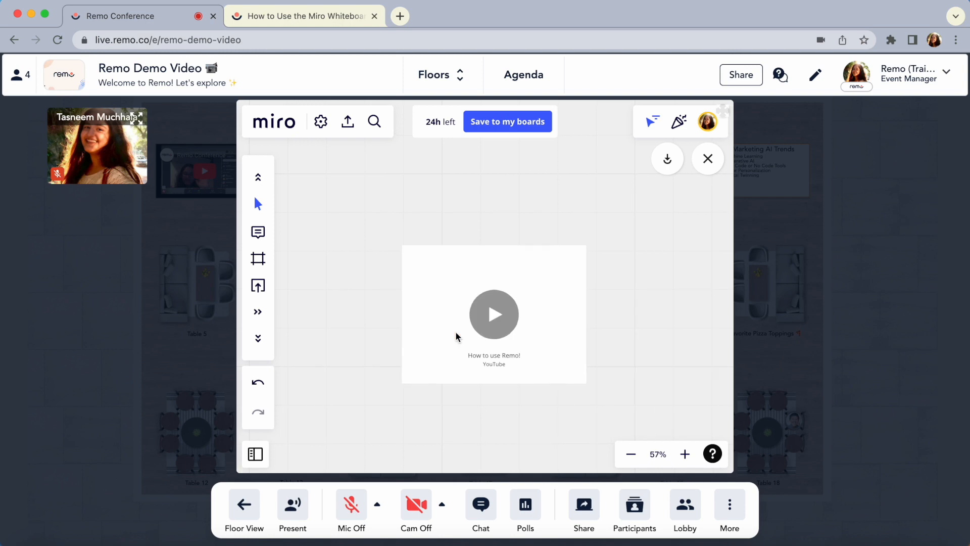
pyautogui.moveTo(444, 282); pyautogui.dragTo(530, 262)
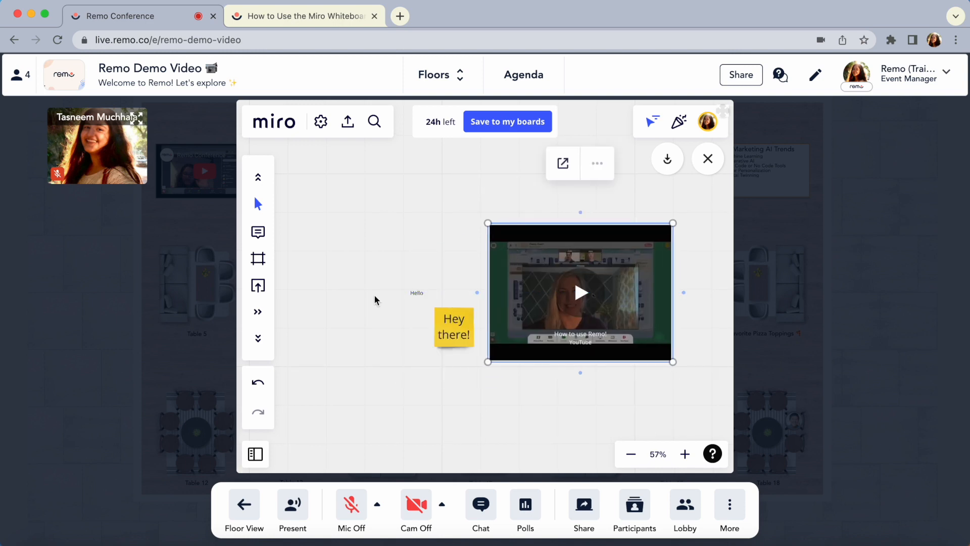
# Draw a freehand wavy line with the Pen tool in the empty area below the whiteboard text
pyautogui.click(258, 178)
pyautogui.click(258, 179)
pyautogui.click(260, 250)
pyautogui.moveTo(319, 331)
pyautogui.mouseDown()
pyautogui.moveTo(319, 292)
pyautogui.moveTo(362, 353)
pyautogui.moveTo(400, 372)
pyautogui.moveTo(420, 345)
pyautogui.mouseUp()
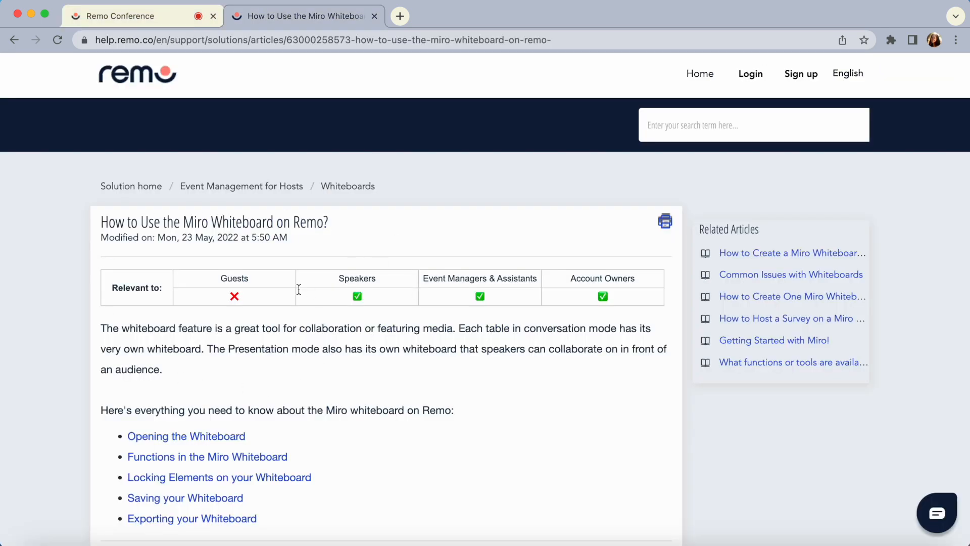
# Skim the help article on using the Miro whiteboard on Remo, and return to the event
pyautogui.scroll(-15, 293, 390)
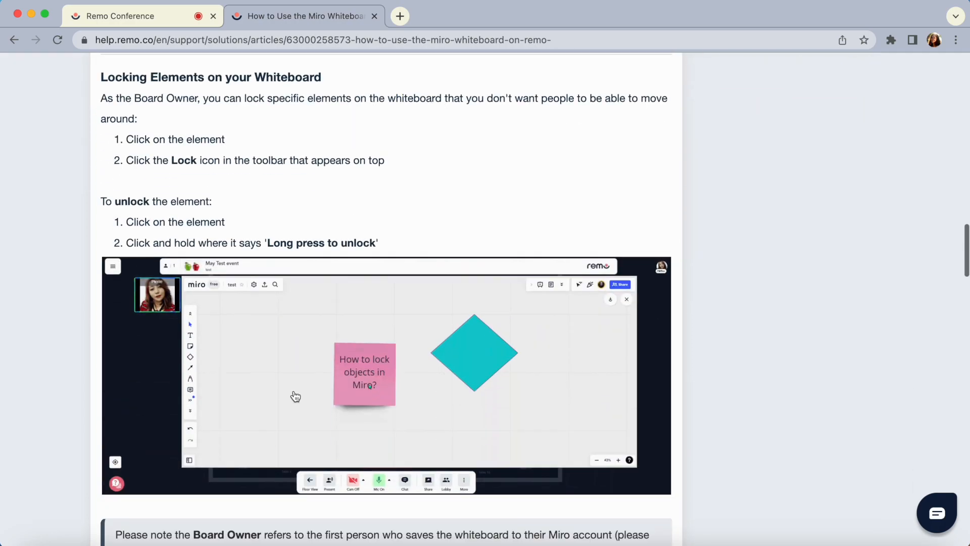
pyautogui.scroll(-20, 296, 395)
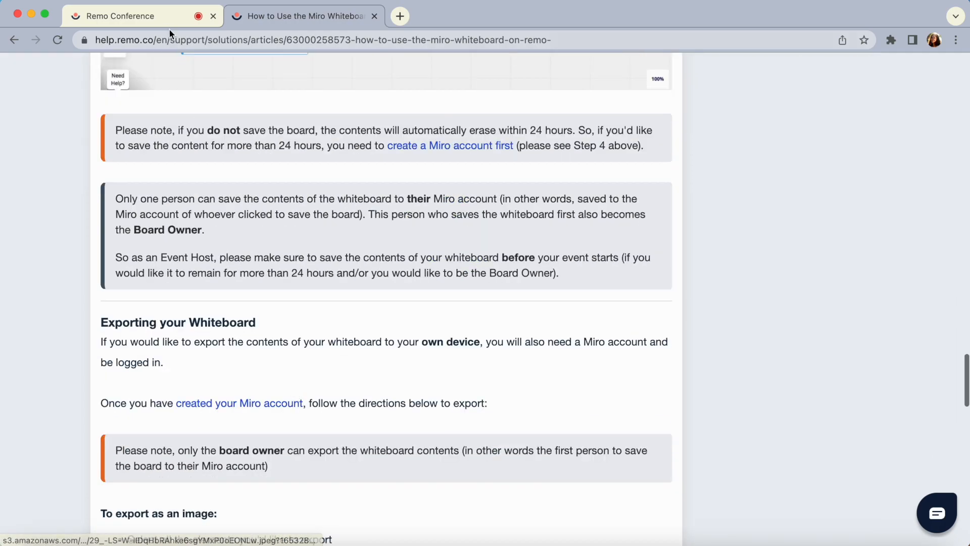
pyautogui.click(156, 16)
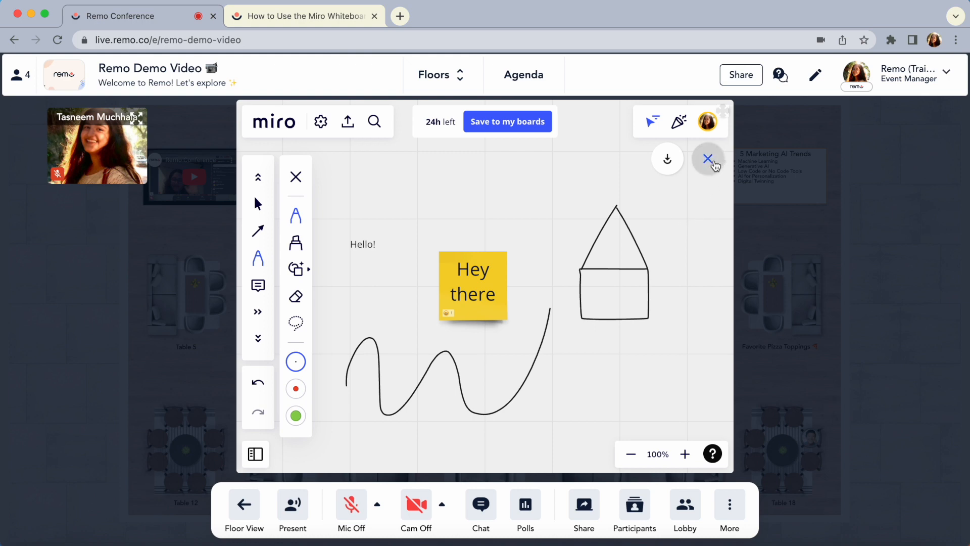
# Close the whiteboard, and locate the third listed attendee on the floor from the participants list
pyautogui.click(713, 160)
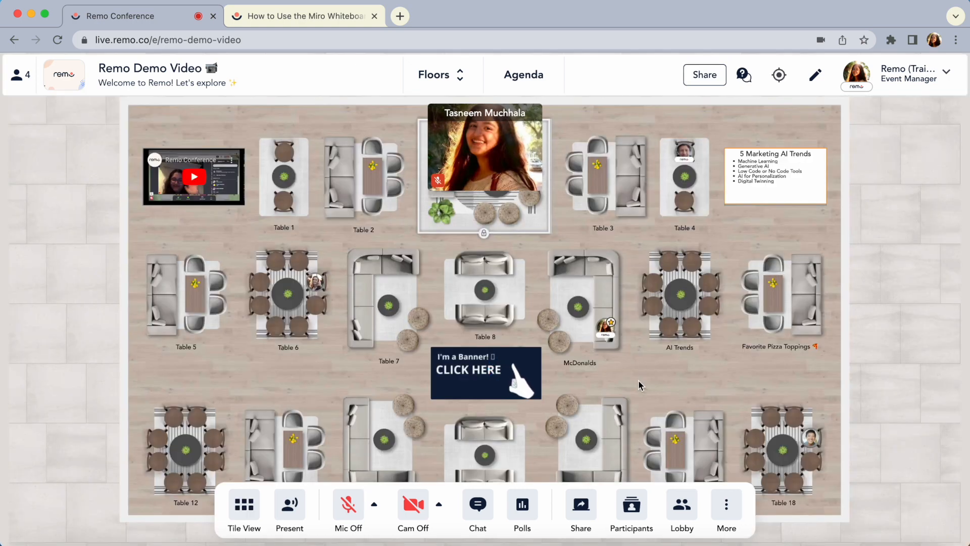
pyautogui.click(632, 510)
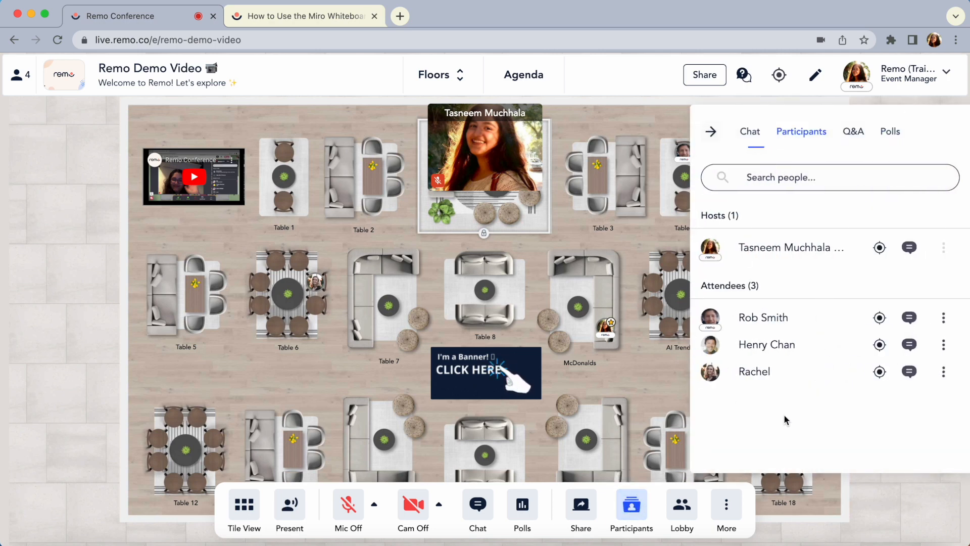
pyautogui.click(879, 372)
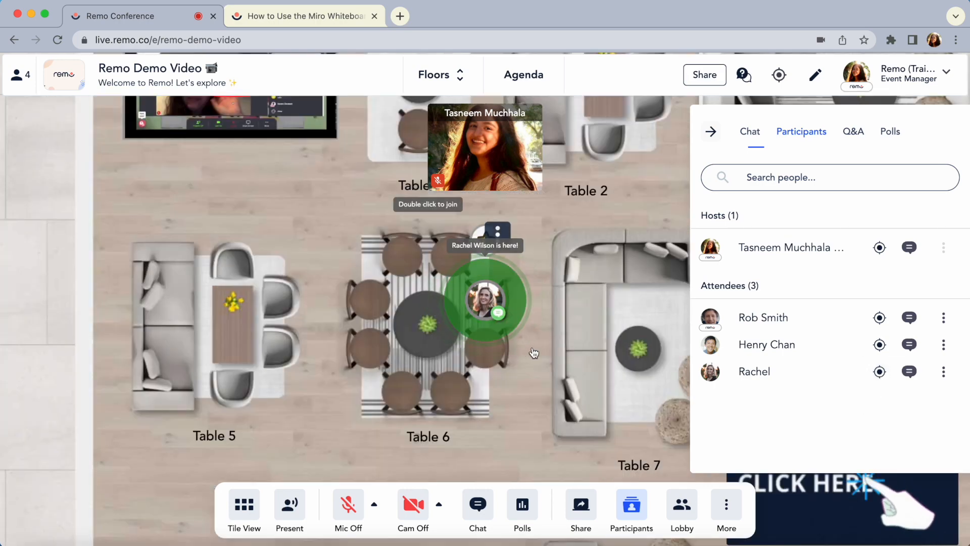
# Close the participants list, and view the profile card of the guest seated at Table 6
pyautogui.click(711, 130)
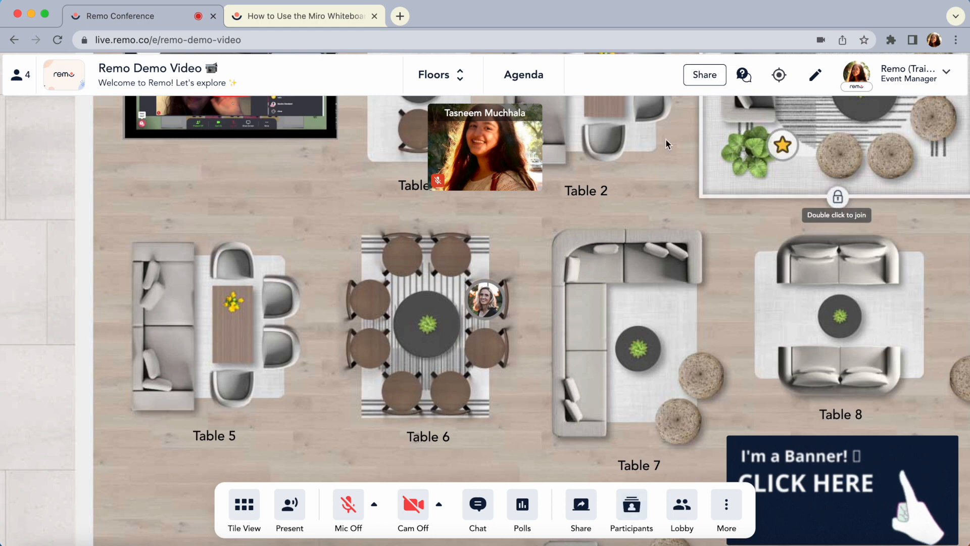
pyautogui.moveTo(488, 300)
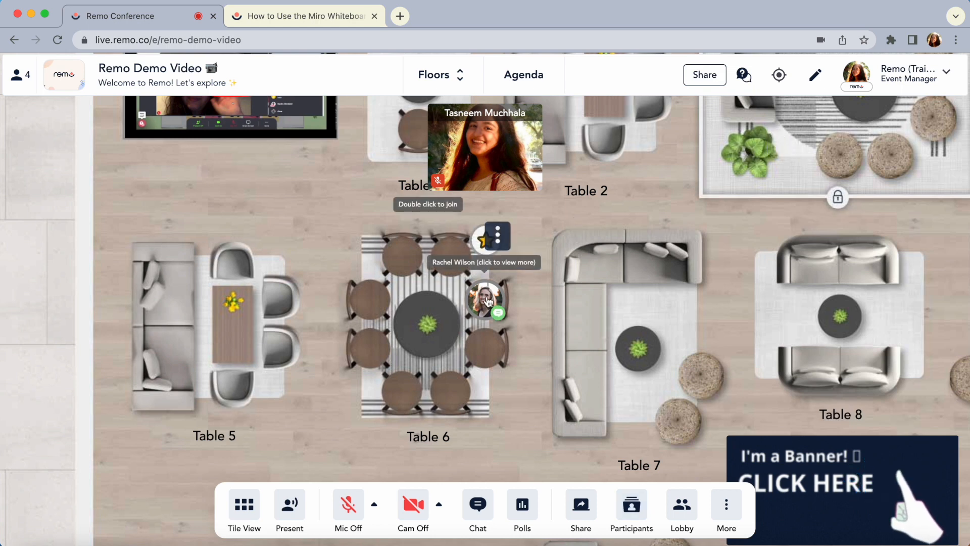
pyautogui.click(488, 301)
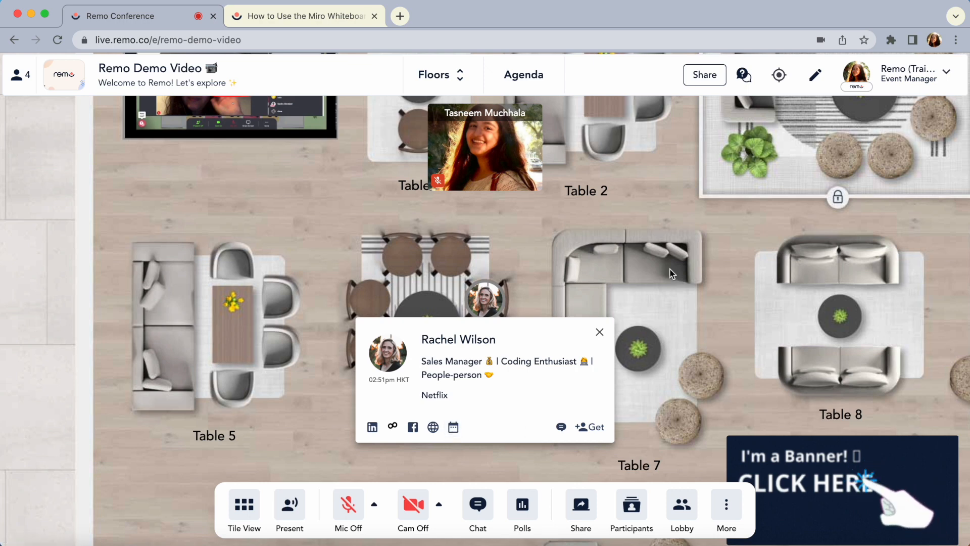
# Open your own profile for editing, save it without changing any fields, and close the profile window
pyautogui.click(905, 75)
pyautogui.click(926, 98)
pyautogui.click(411, 180)
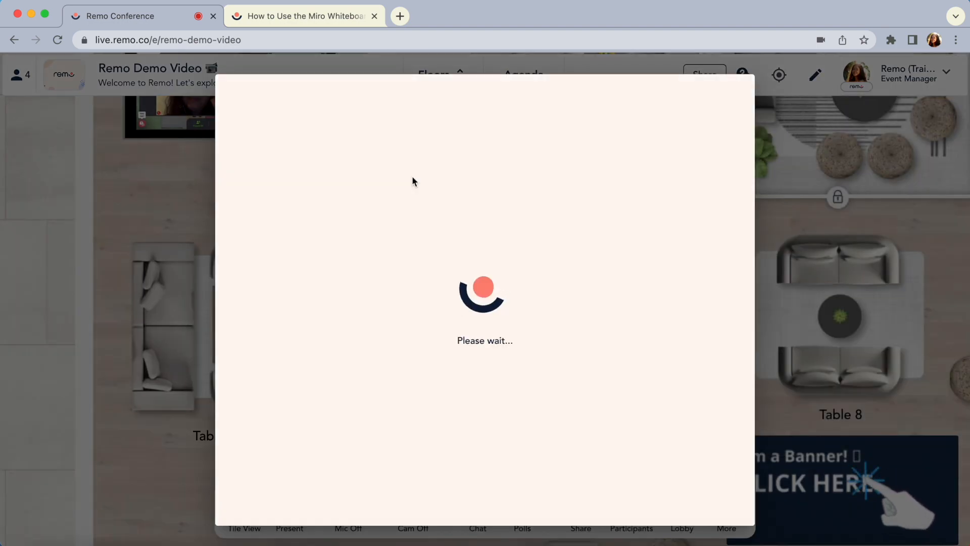
pyautogui.scroll(-3, 510, 318)
pyautogui.click(349, 485)
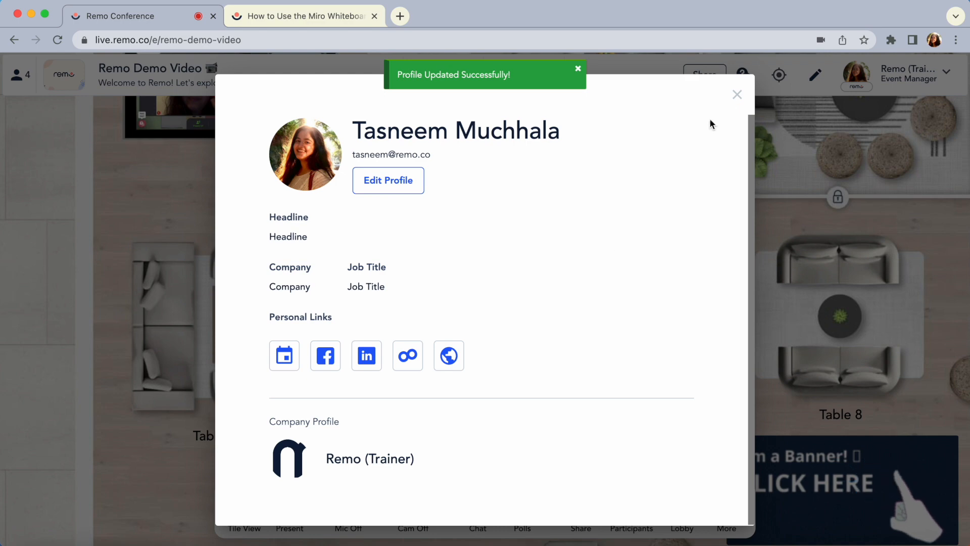
pyautogui.click(736, 94)
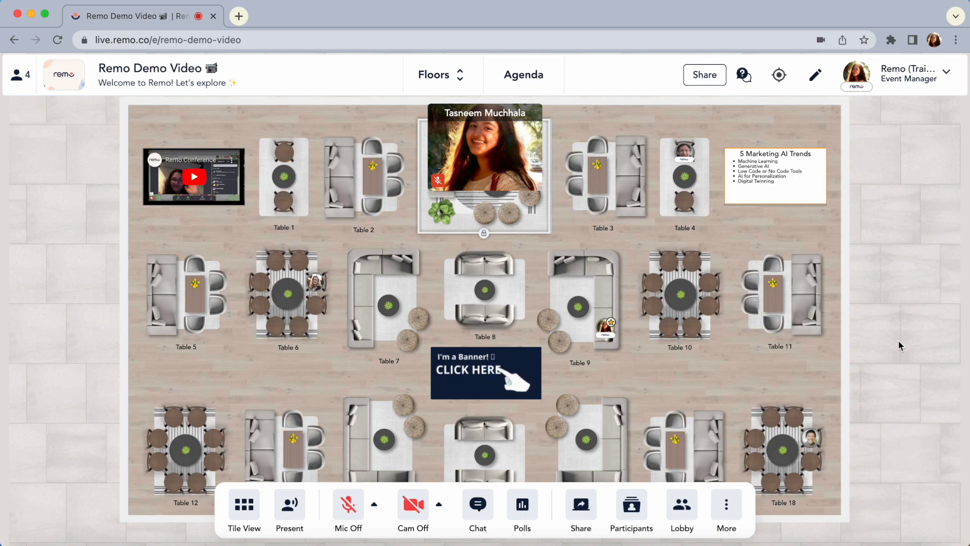
# Rename Table 11 as "Favorite Pizza Toppings 🍕" on this floor only
pyautogui.click(815, 260)
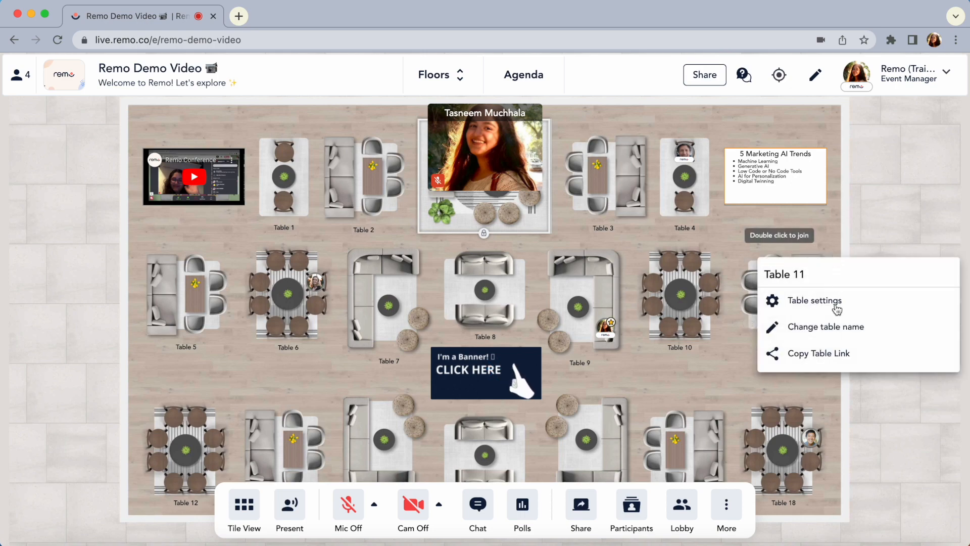
pyautogui.click(834, 326)
pyautogui.moveTo(362, 276); pyautogui.dragTo(281, 275)
pyautogui.write('Favorite Pizza Toppings 🍕')
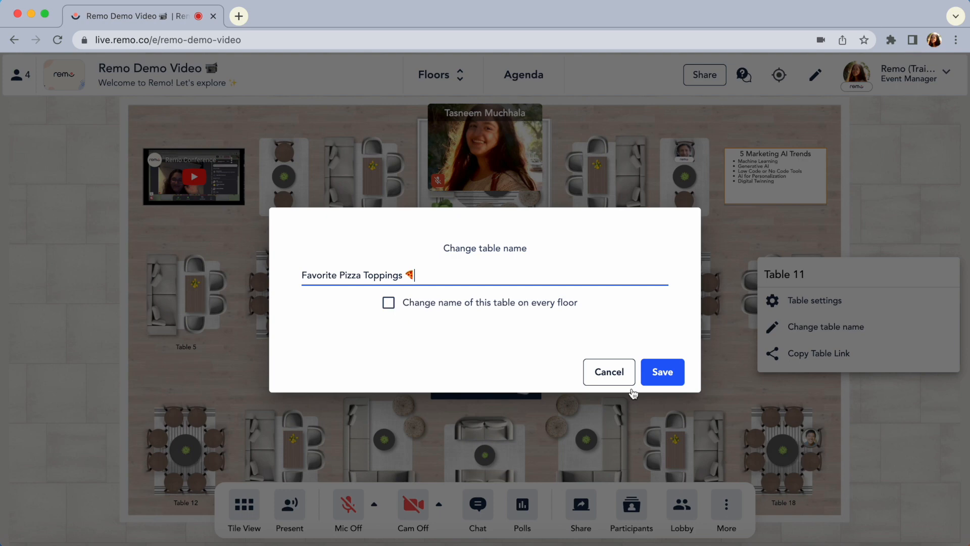
pyautogui.click(662, 370)
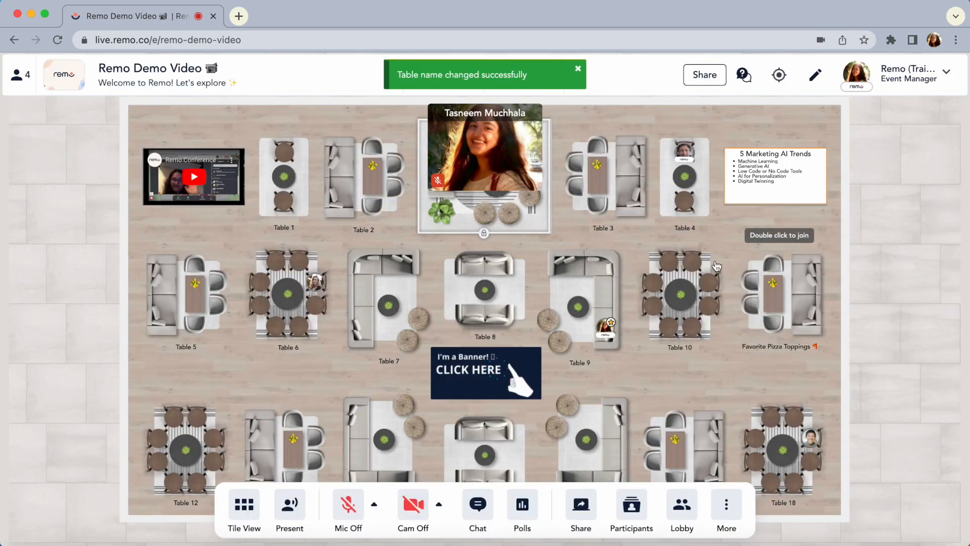
# Rename Table 10 as "AI Trends" on this floor only
pyautogui.click(713, 253)
pyautogui.click(753, 324)
pyautogui.moveTo(343, 276); pyautogui.dragTo(273, 281)
pyautogui.write('AI Trends')
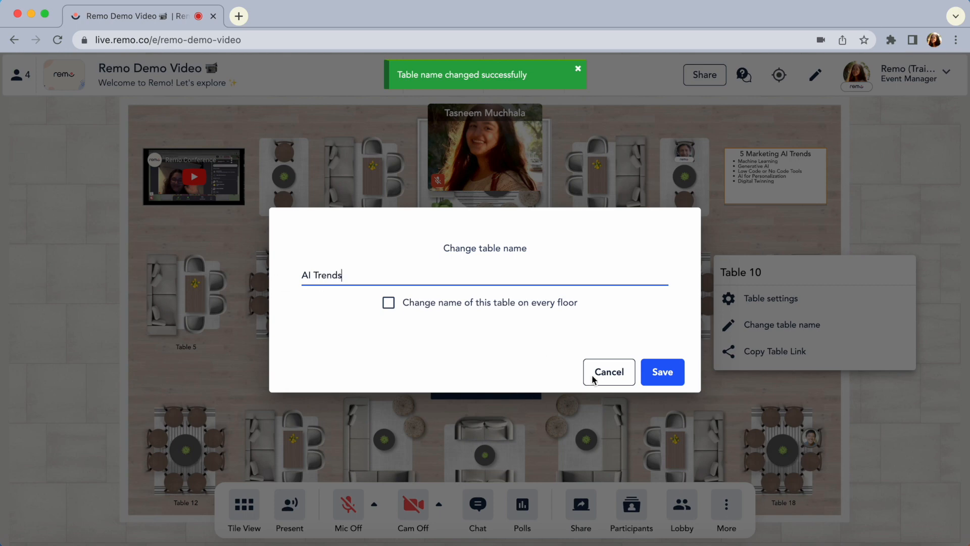
pyautogui.click(667, 371)
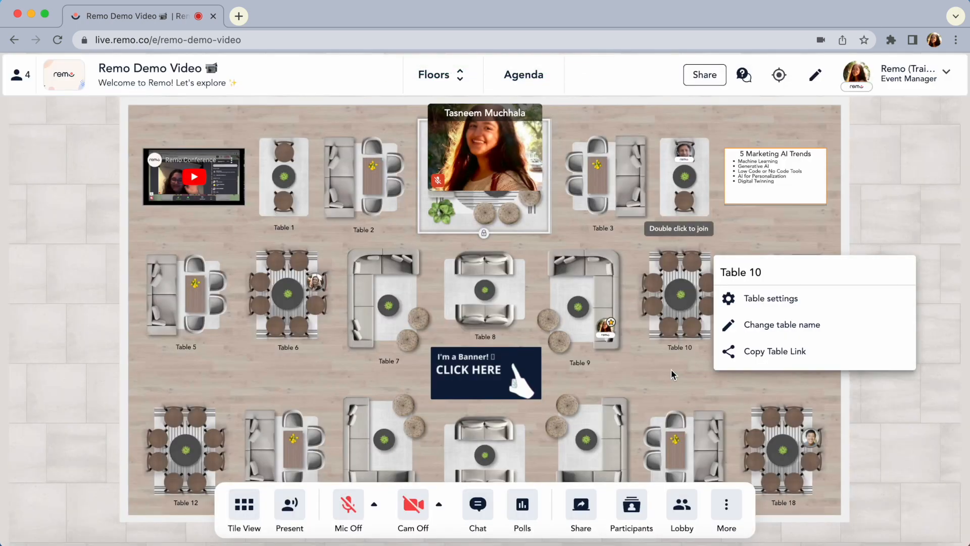
# In the settings of Table 9, set the name to McDonalds, lock the table with Lock movement enabled, and submit
pyautogui.click(618, 256)
pyautogui.click(684, 293)
pyautogui.moveTo(436, 196); pyautogui.dragTo(381, 197)
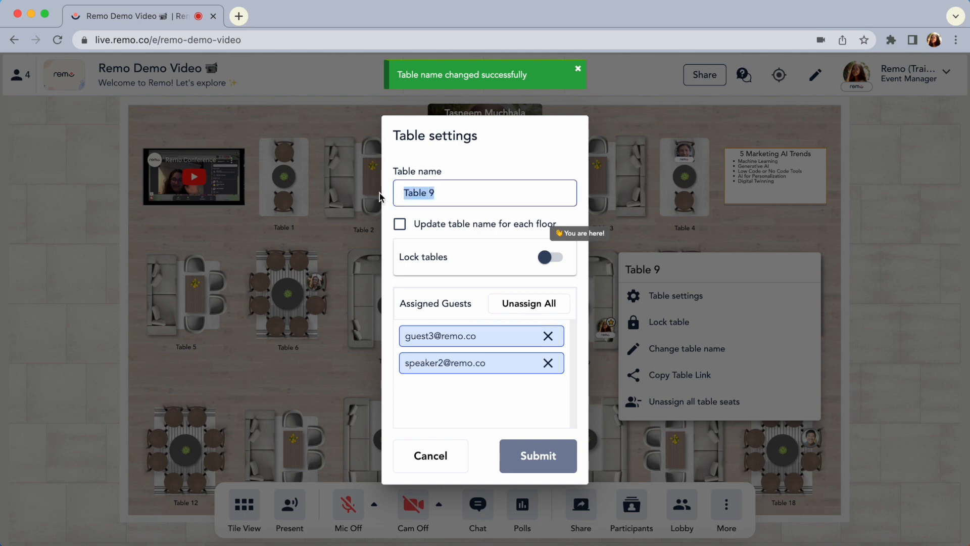
pyautogui.write('McDonalds')
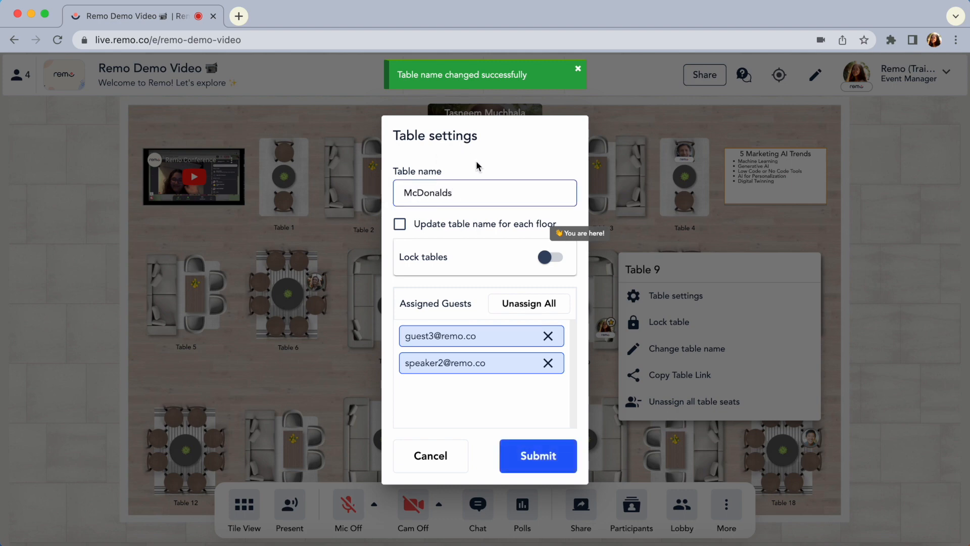
pyautogui.click(556, 258)
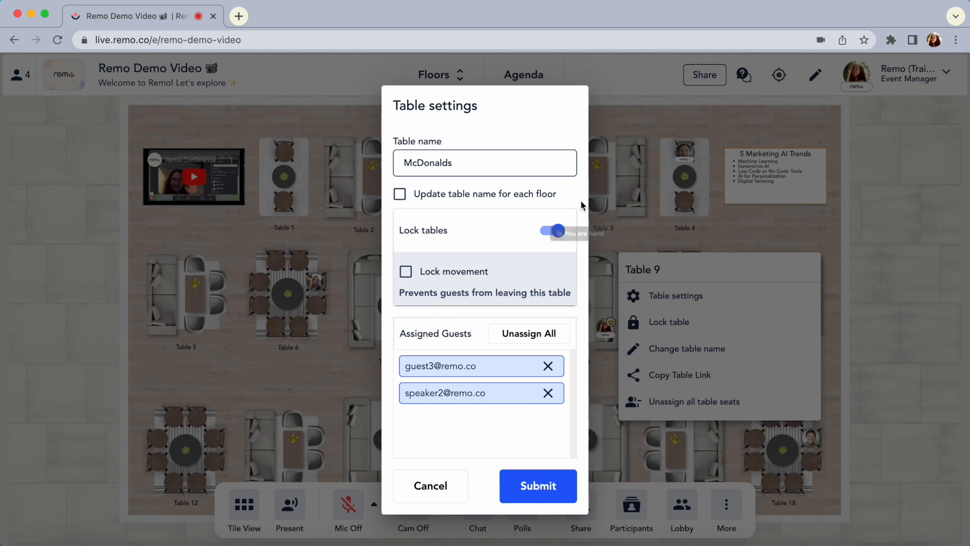
pyautogui.click(405, 273)
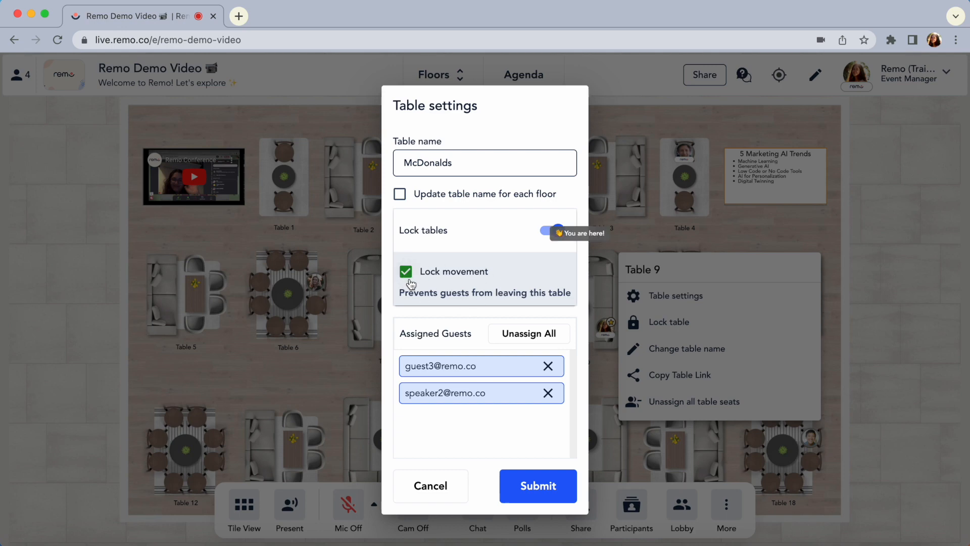
pyautogui.click(543, 488)
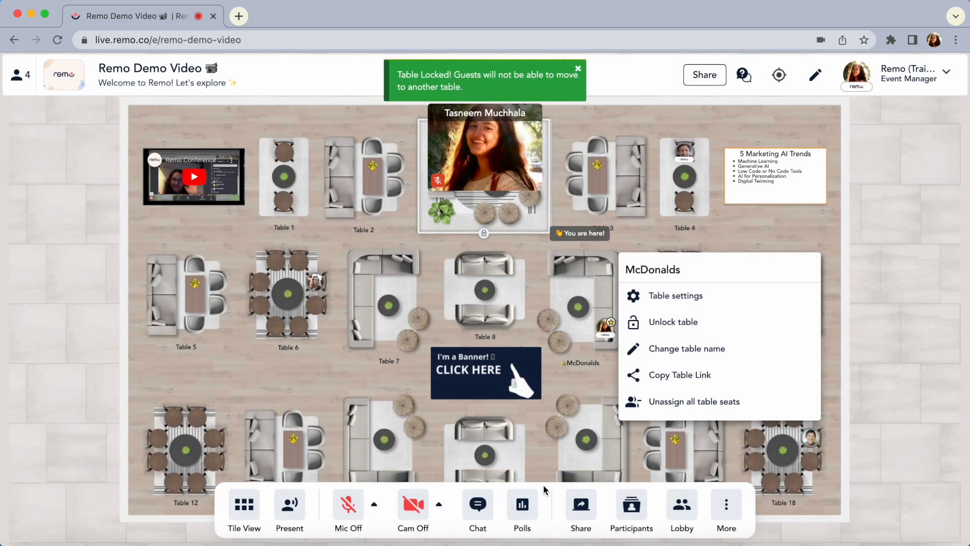
pyautogui.click(586, 377)
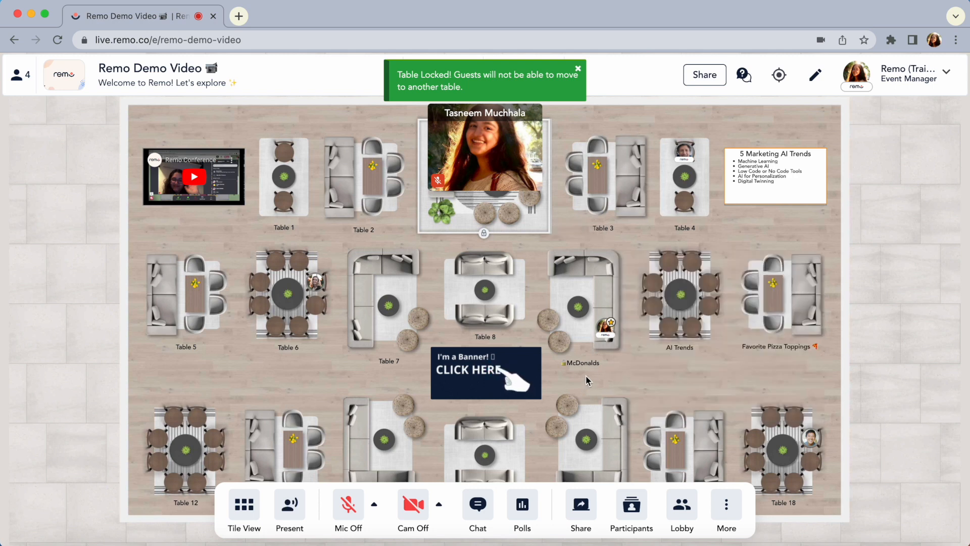
# Unlock the McDonalds table, and close its options
pyautogui.moveTo(606, 276)
pyautogui.click(616, 257)
pyautogui.click(691, 328)
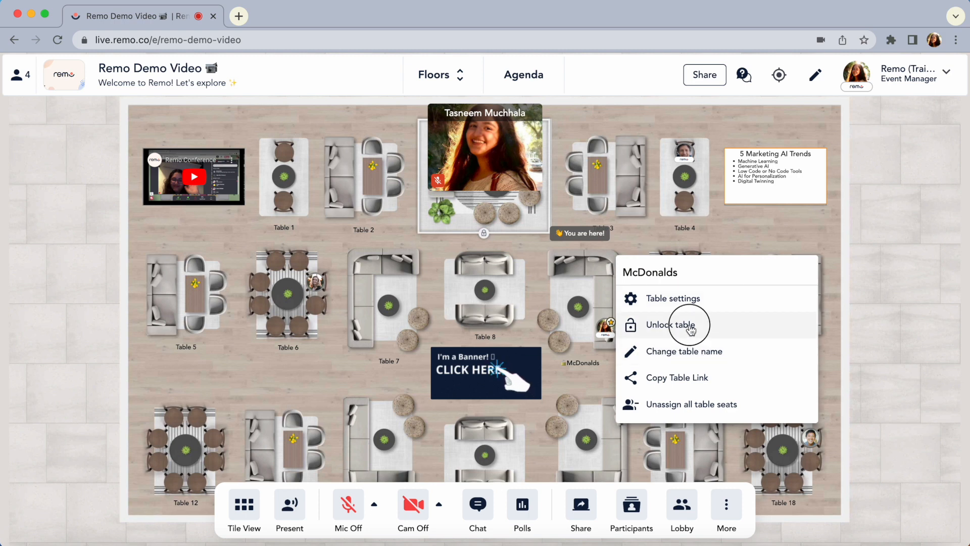
pyautogui.click(598, 388)
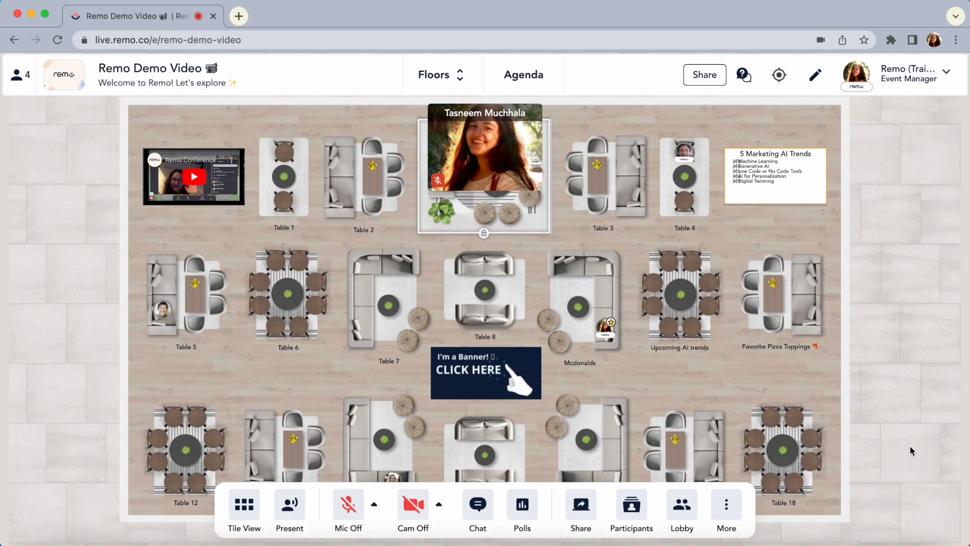
# Start Shuffle Guests with the desired number of guests per table set to 2
pyautogui.click(726, 505)
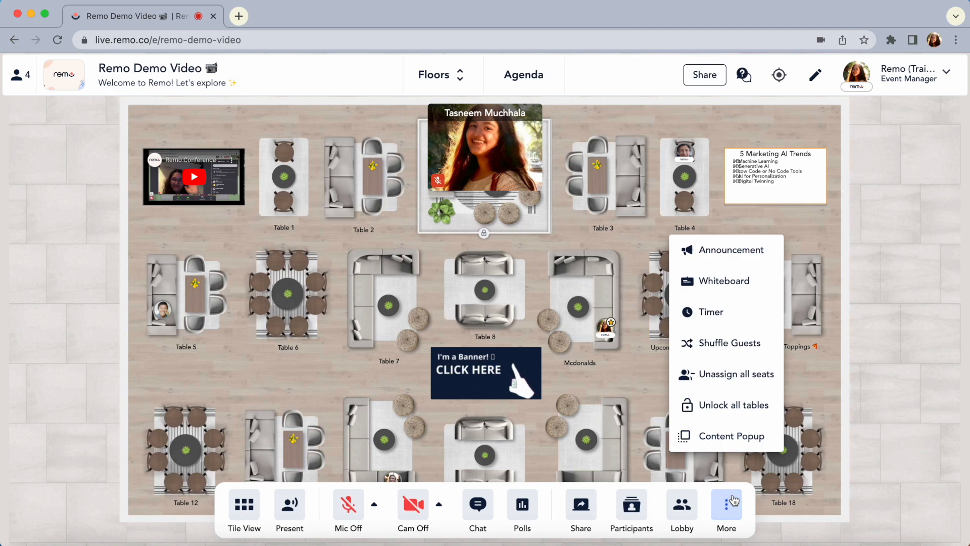
pyautogui.click(746, 339)
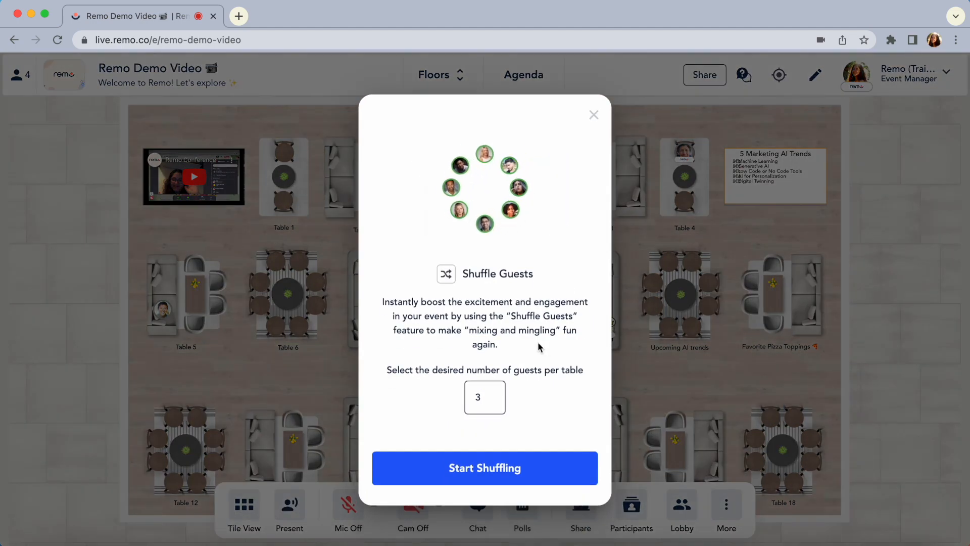
pyautogui.click(481, 397)
pyautogui.moveTo(481, 398); pyautogui.dragTo(474, 399)
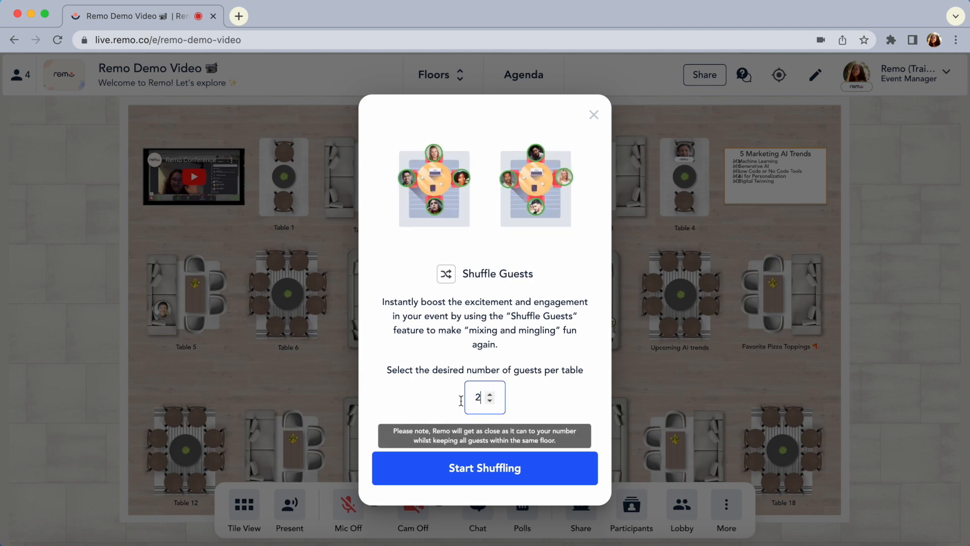
pyautogui.click(441, 403)
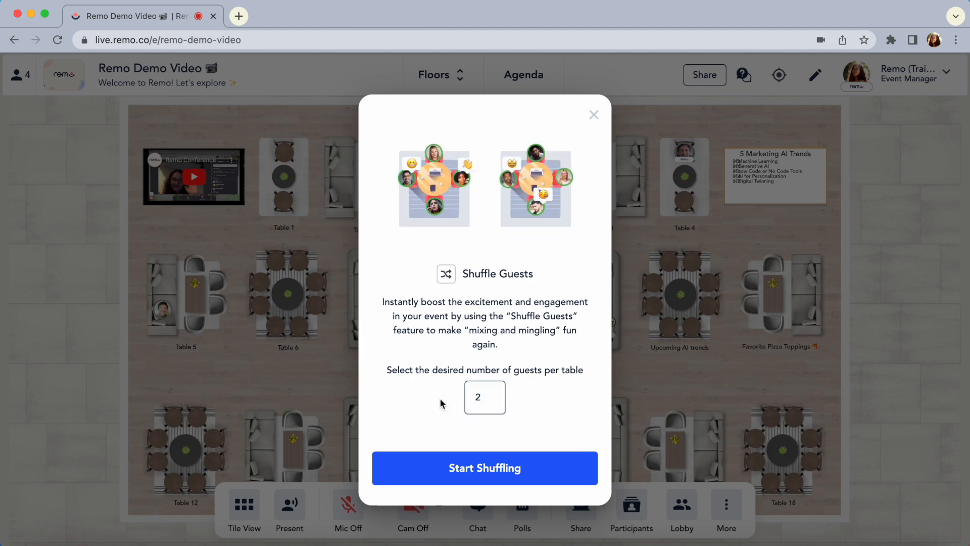
pyautogui.click(526, 474)
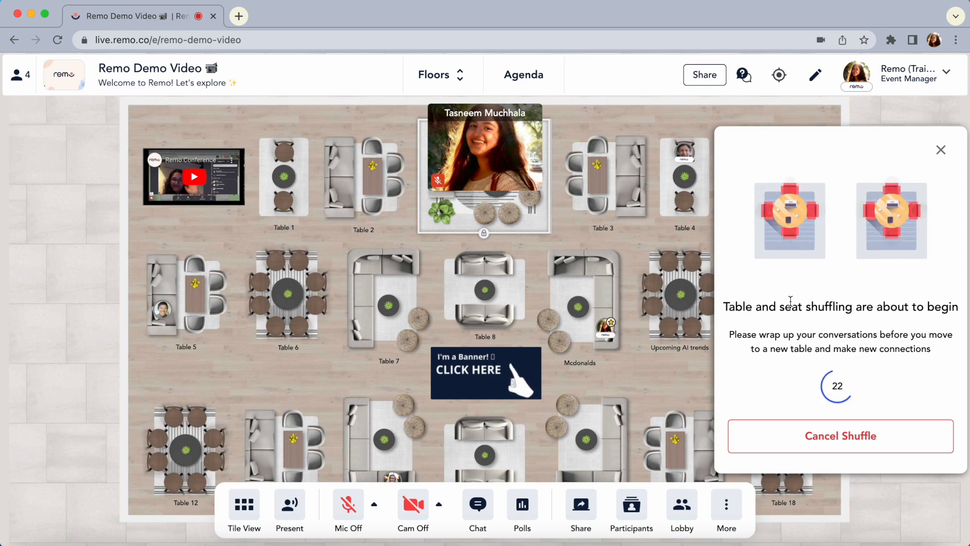
pyautogui.click(726, 504)
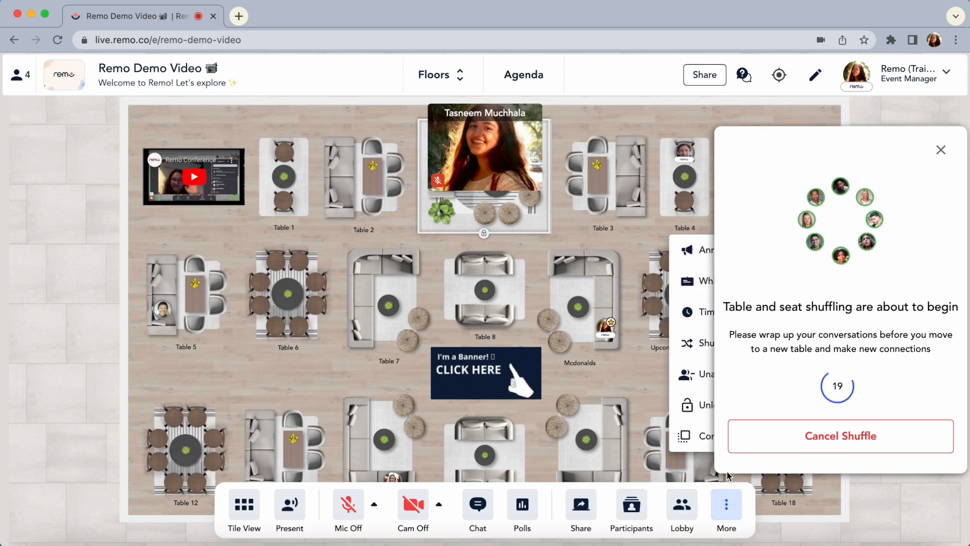
pyautogui.click(724, 504)
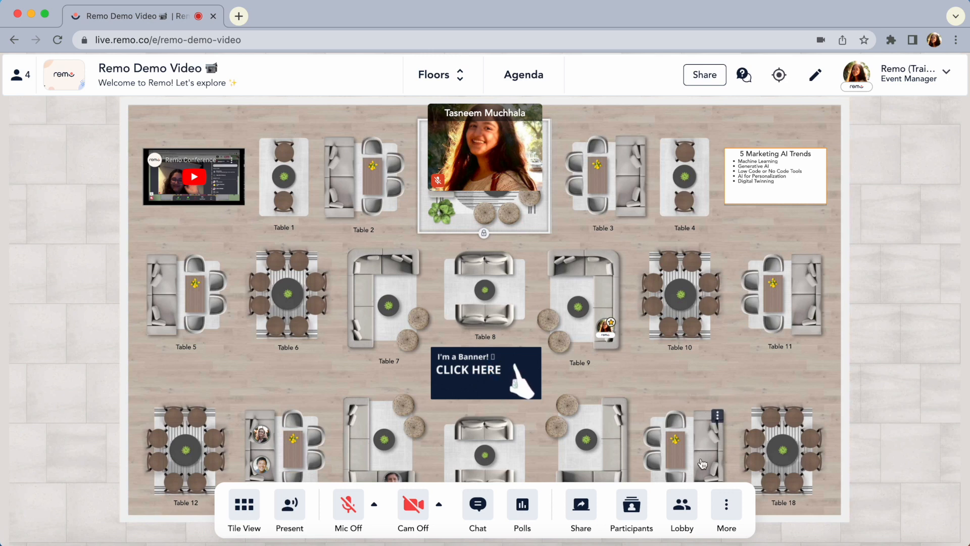
# Draft an announcement welcoming guests to the Upcoming AI Trends in Marketing Summit, saying the first speaker starts very soon and inviting marketing enthusiasts to mingle
pyautogui.click(731, 516)
pyautogui.click(736, 286)
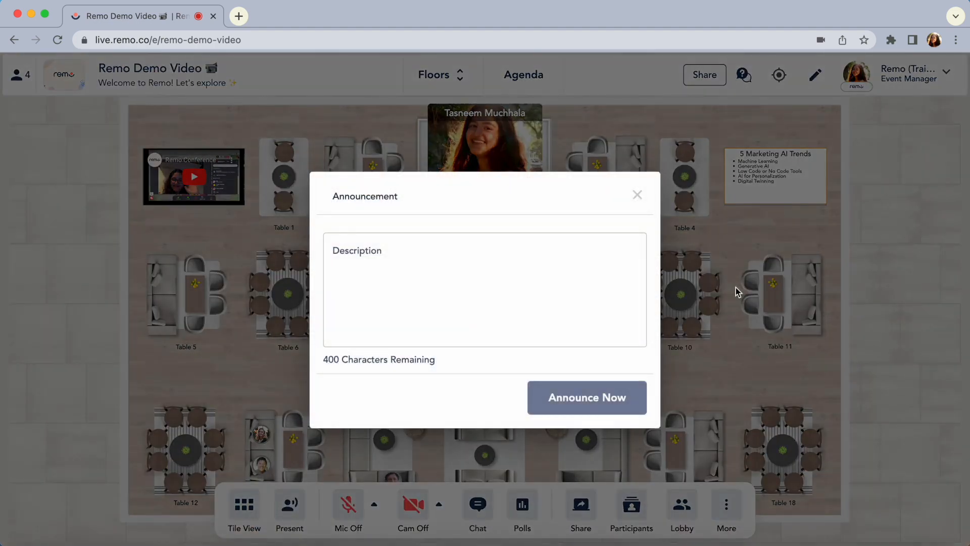
pyautogui.click(494, 258)
pyautogui.write("Welcome to the Upcoming AI Trends in Marketing Summit <br> <br> We'll get started wi")
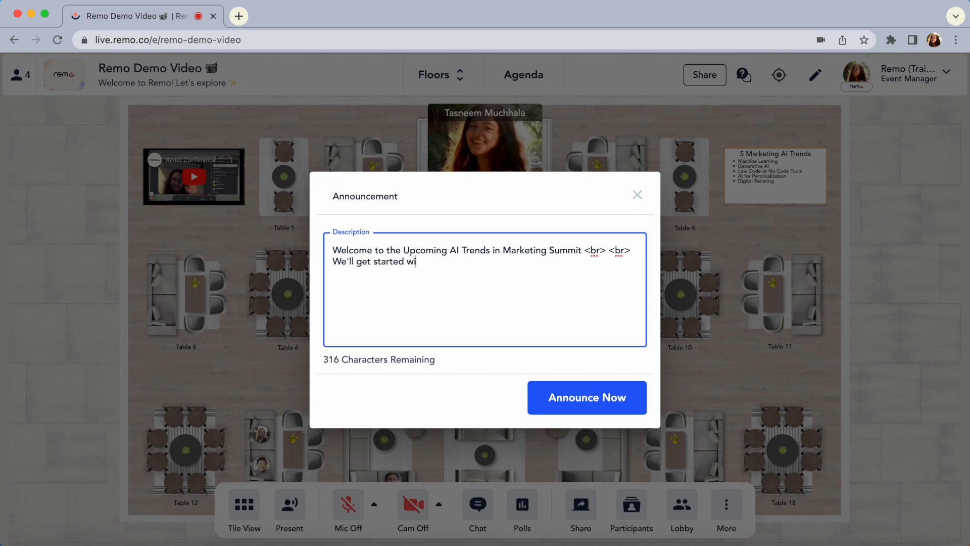
pyautogui.write('me mingle and get to know fellow marketing enthusiasts <br> <br>')
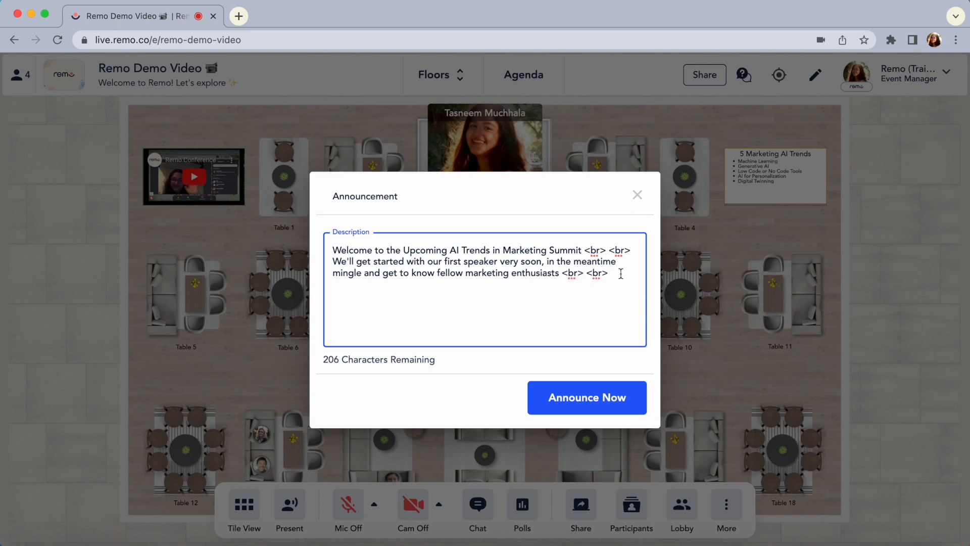
# Add the linked line "Shoutout to our event sponsor Remo for this cool platform", publish the announcement, and dismiss its notification
pyautogui.write('<a href="https://remo.co/">Shoutout to our event sponsor Remo for this cool platform</a>')
pyautogui.click(575, 388)
pyautogui.click(554, 339)
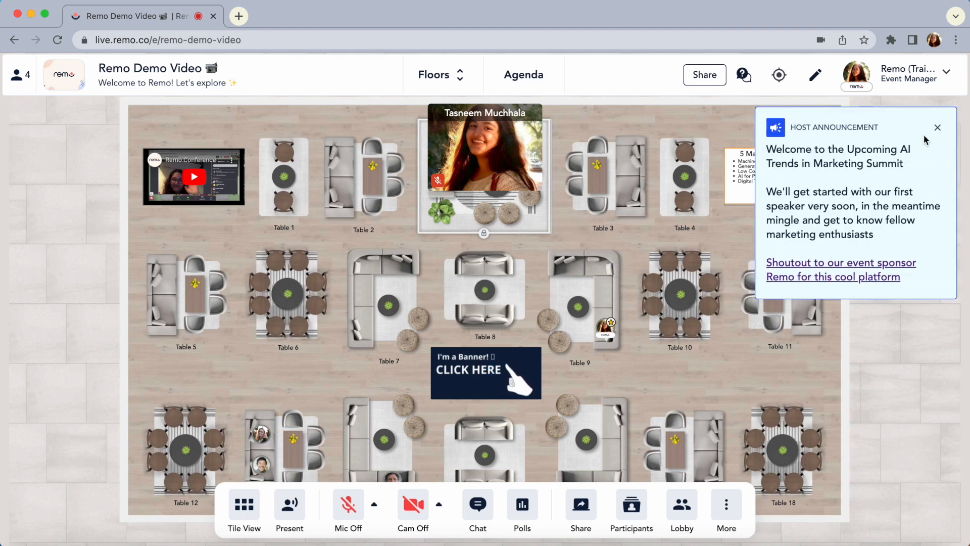
pyautogui.click(937, 128)
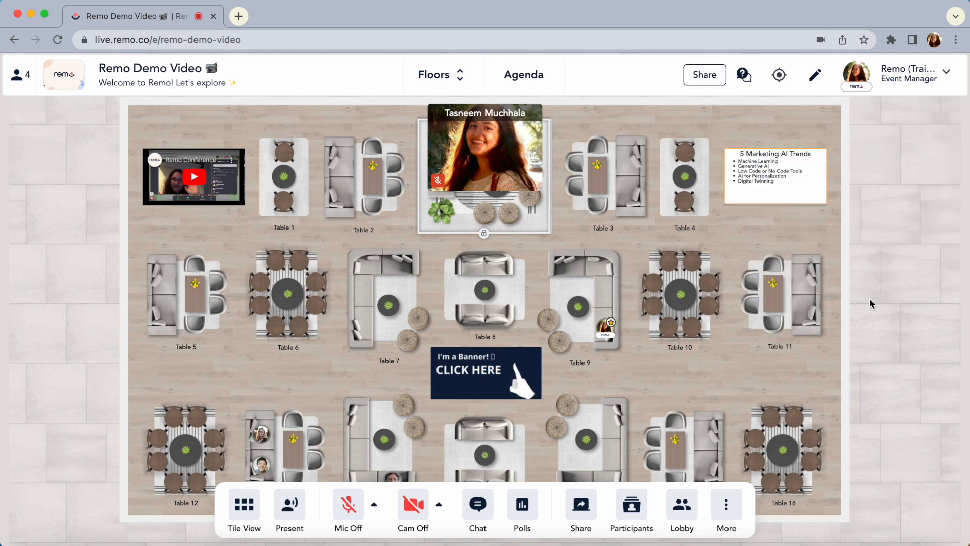
pyautogui.click(728, 511)
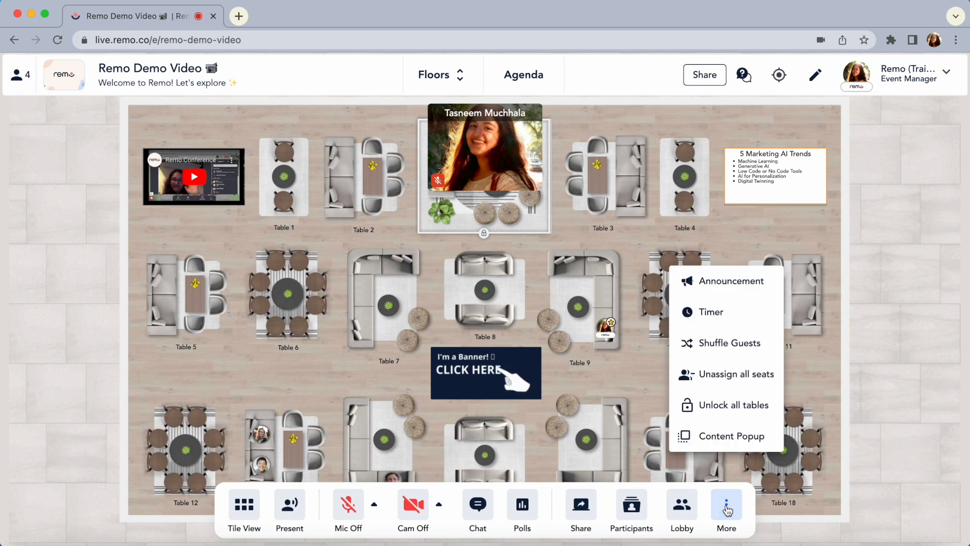
pyautogui.click(739, 435)
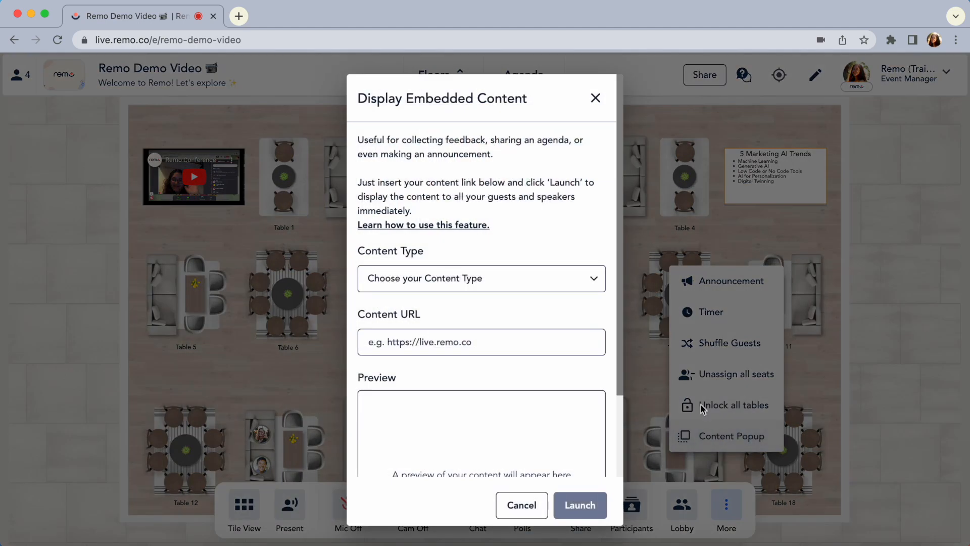
pyautogui.click(536, 276)
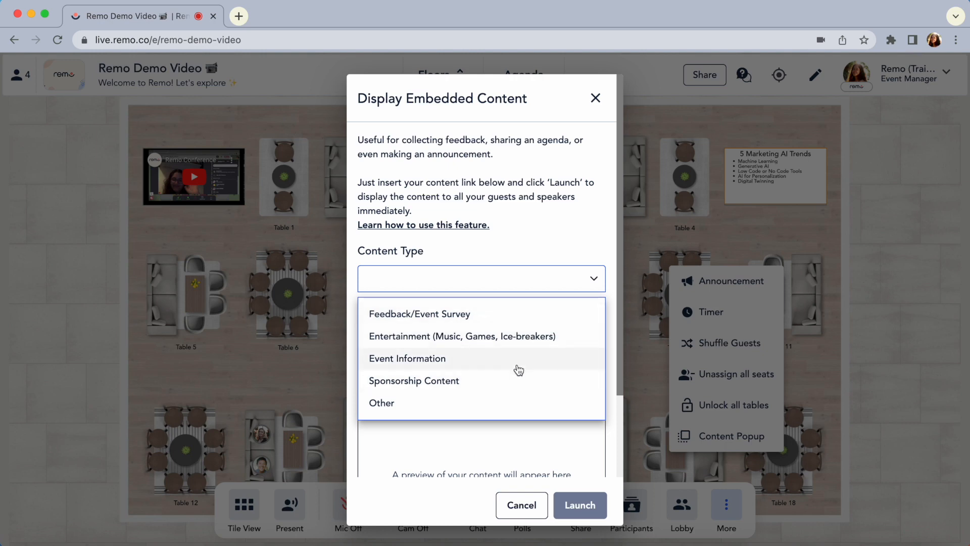
pyautogui.click(502, 315)
pyautogui.click(495, 343)
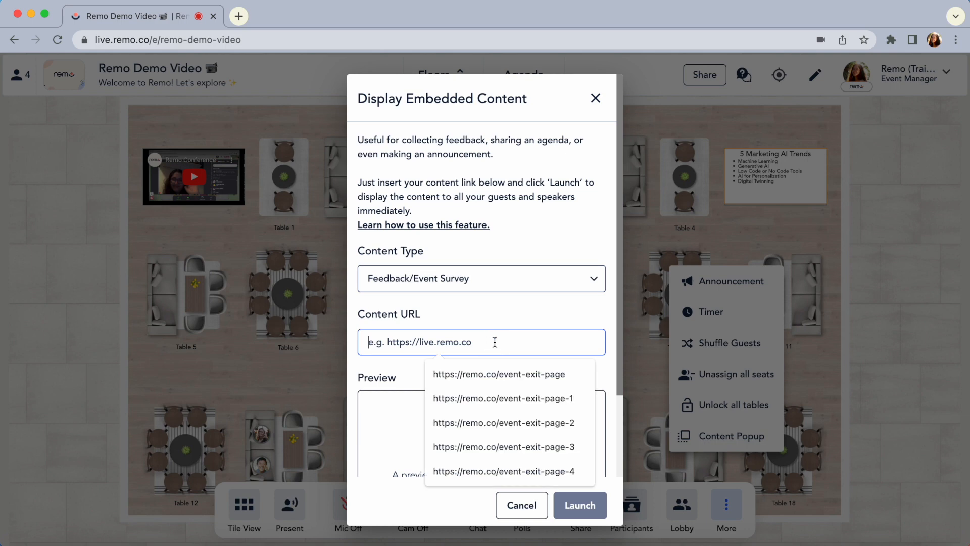
pyautogui.write('https://forms.gle/ZuYdjCfwkcnExtmH9')
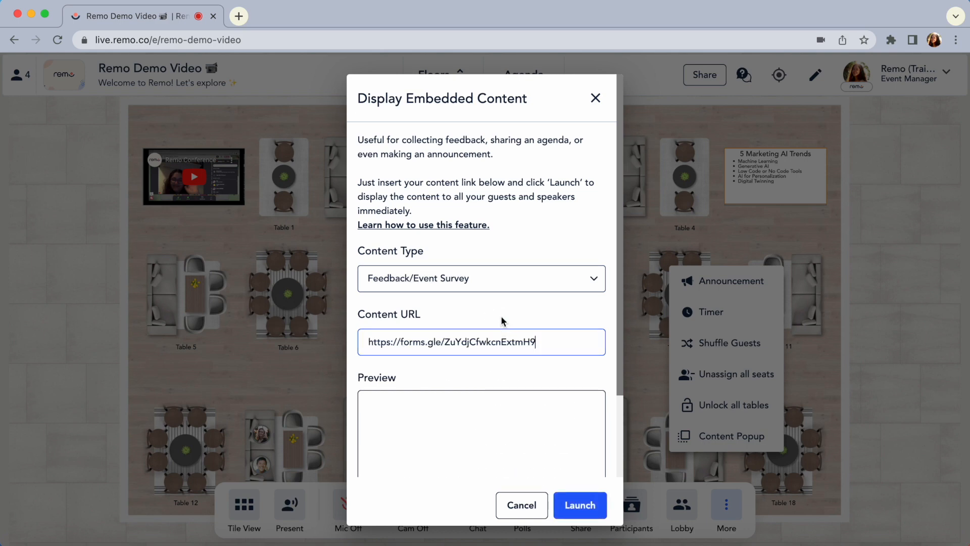
pyautogui.scroll(-3, 503, 320)
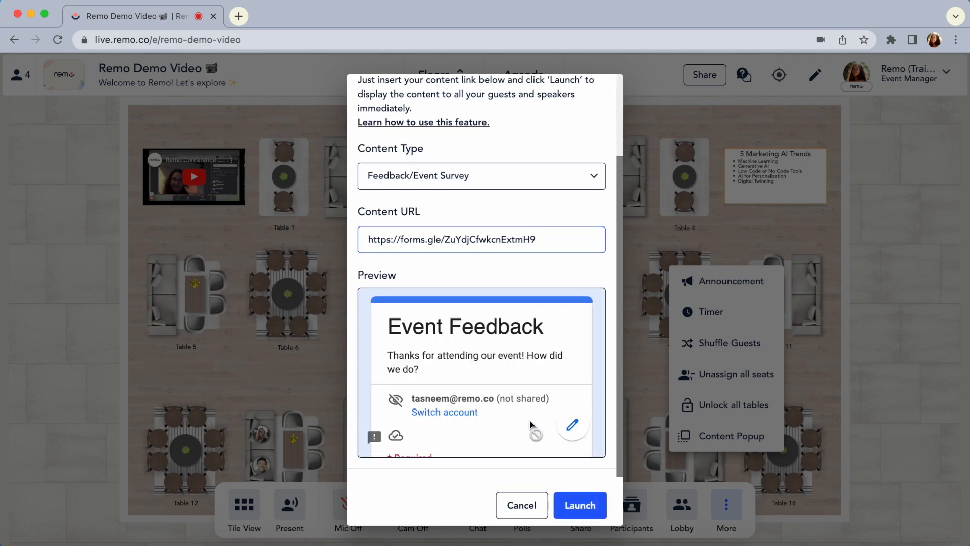
pyautogui.click(579, 505)
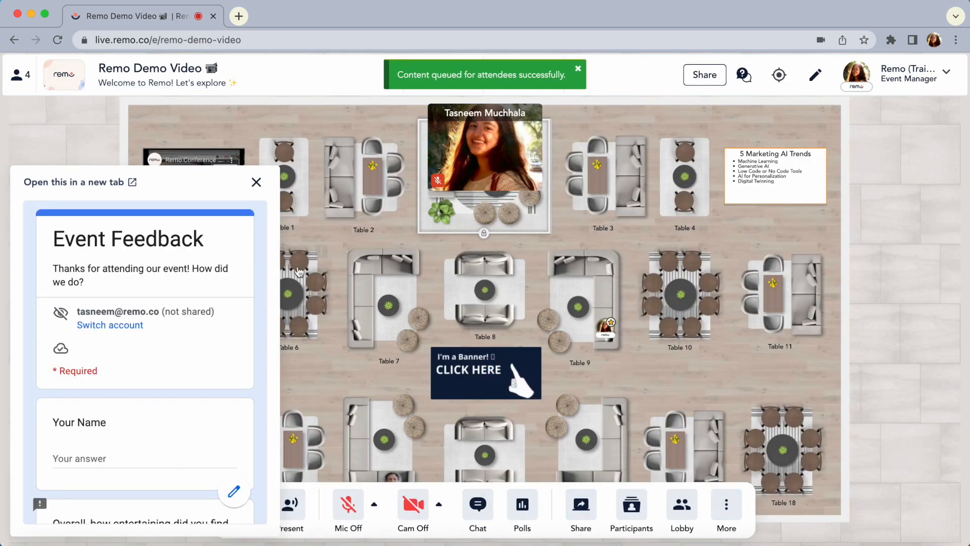
# Enter "Your Name goes here" as the name in the Event Feedback form, and close the survey popup
pyautogui.scroll(-1, 151, 394)
pyautogui.click(146, 411)
pyautogui.write('Your Name goes here!')
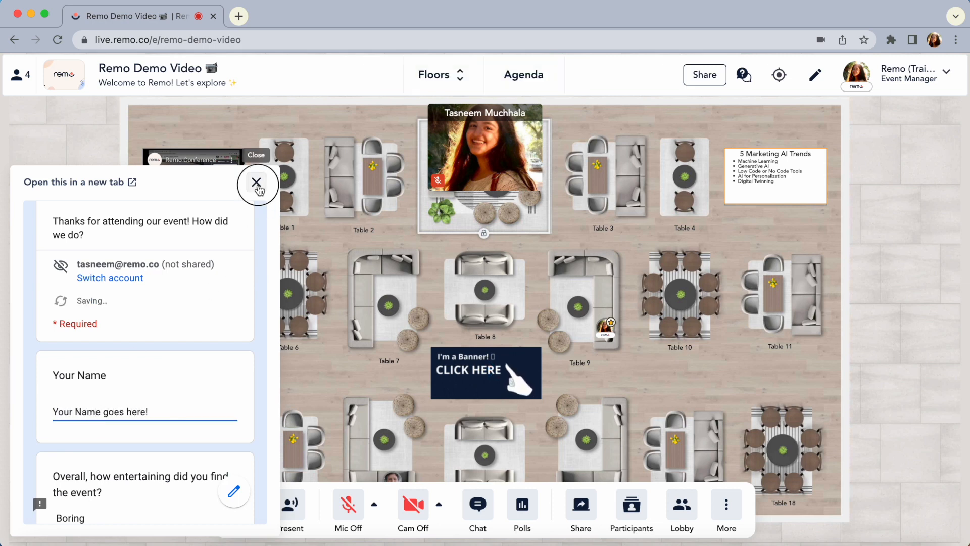
pyautogui.click(256, 182)
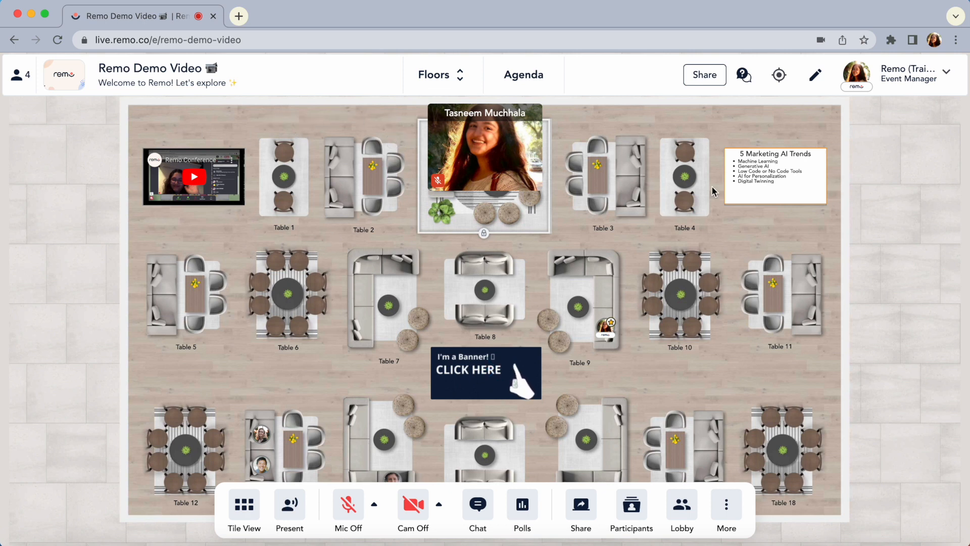
# View the floor banner's content, follow its call-to-action link to the YouTube video, and return to the event floor
pyautogui.moveTo(777, 186)
pyautogui.click(475, 369)
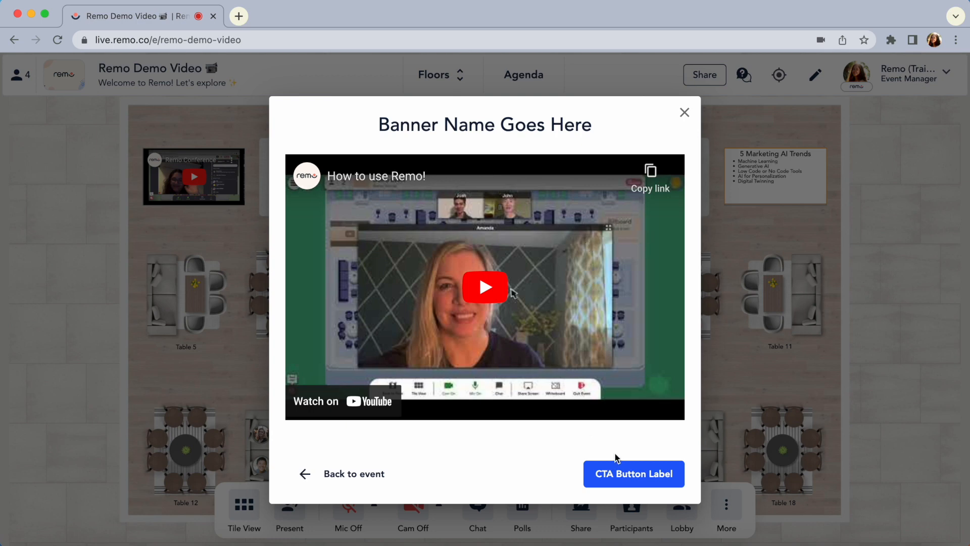
pyautogui.click(619, 482)
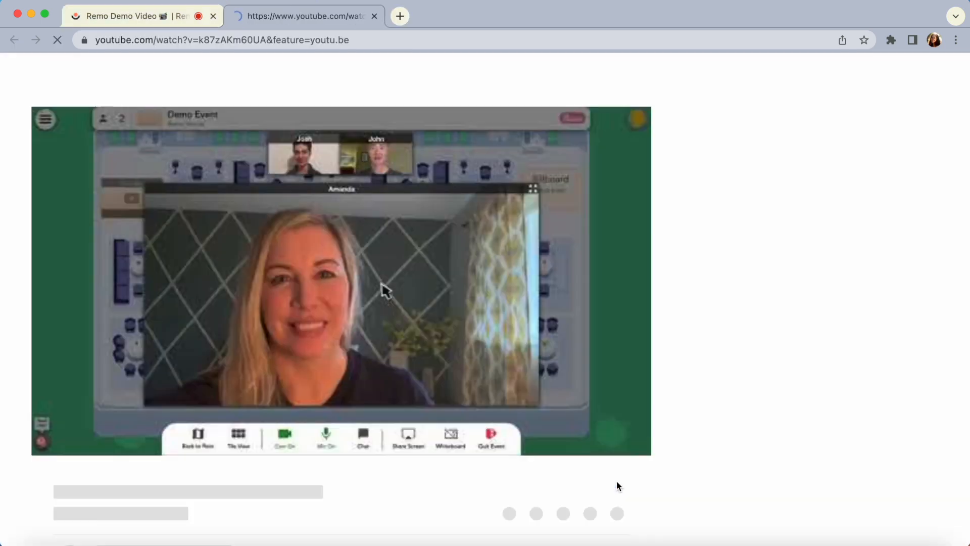
pyautogui.press('super+w')
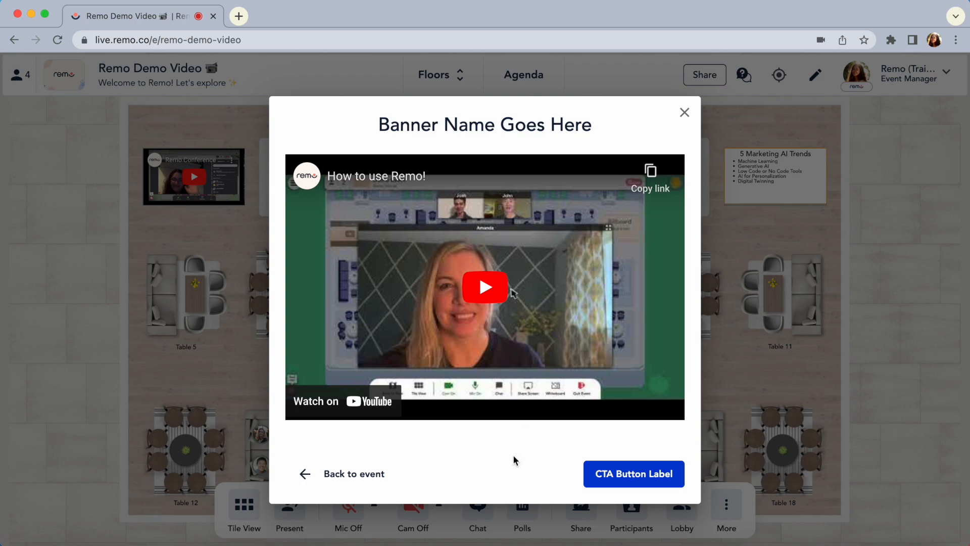
pyautogui.click(378, 480)
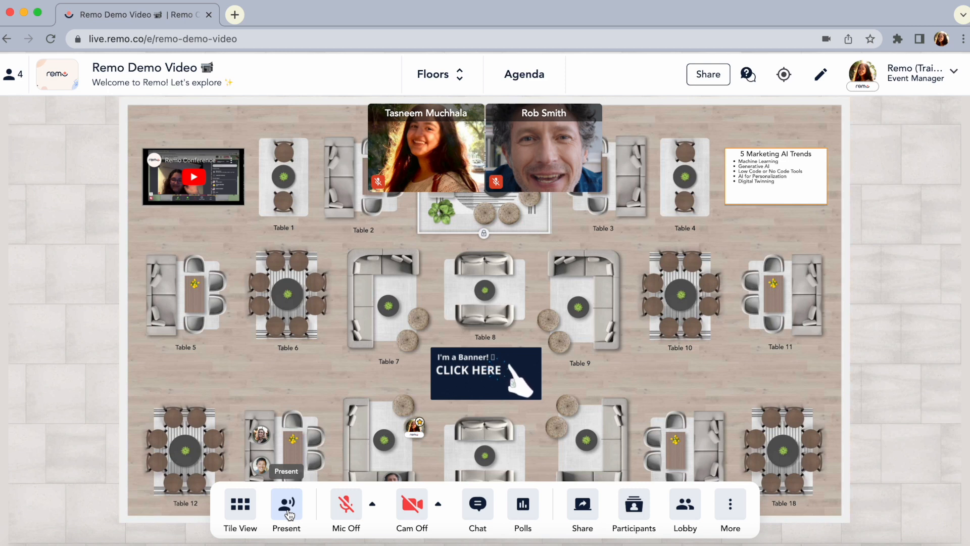
# Start presenting in 30 seconds with the mic-and-cam-on option disabled, and turn on the microphone and camera on stage
pyautogui.click(289, 515)
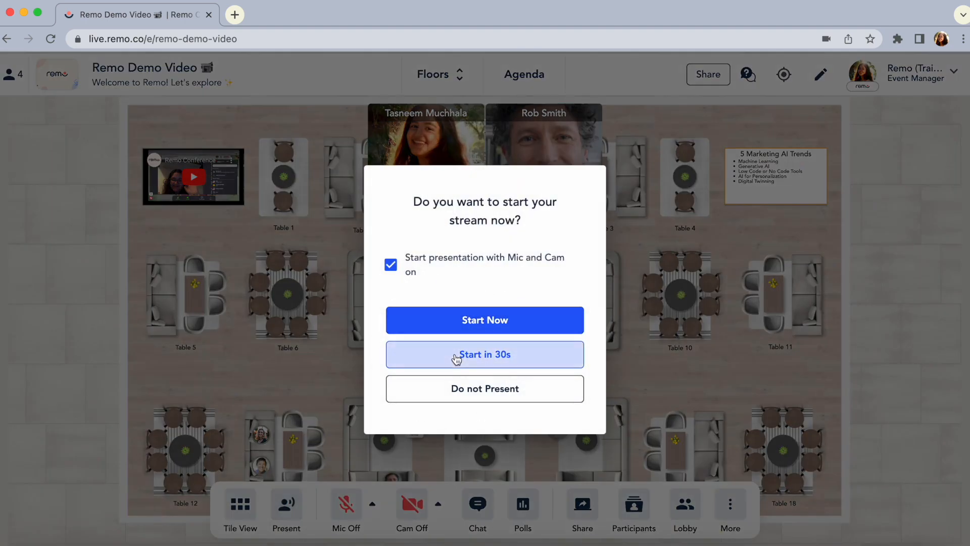
pyautogui.click(391, 266)
pyautogui.click(444, 353)
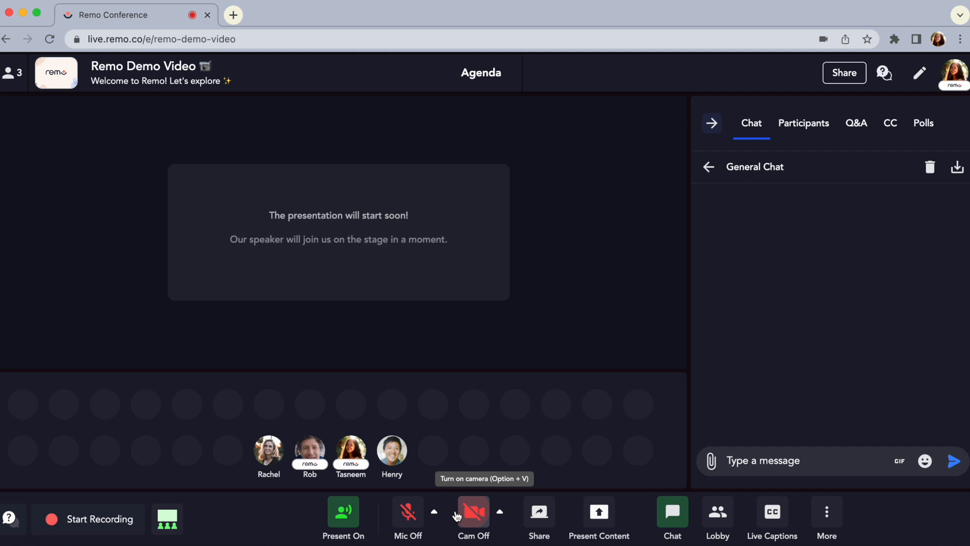
pyautogui.click(400, 518)
pyautogui.hotkey('alt', 'v')
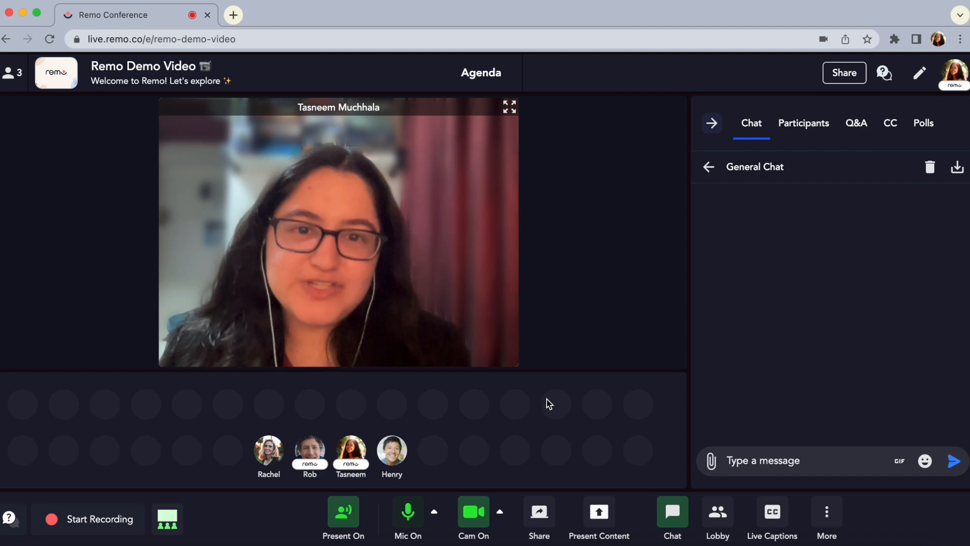
# Share the Demo Lounge browser window with the audience from the stage
pyautogui.click(540, 511)
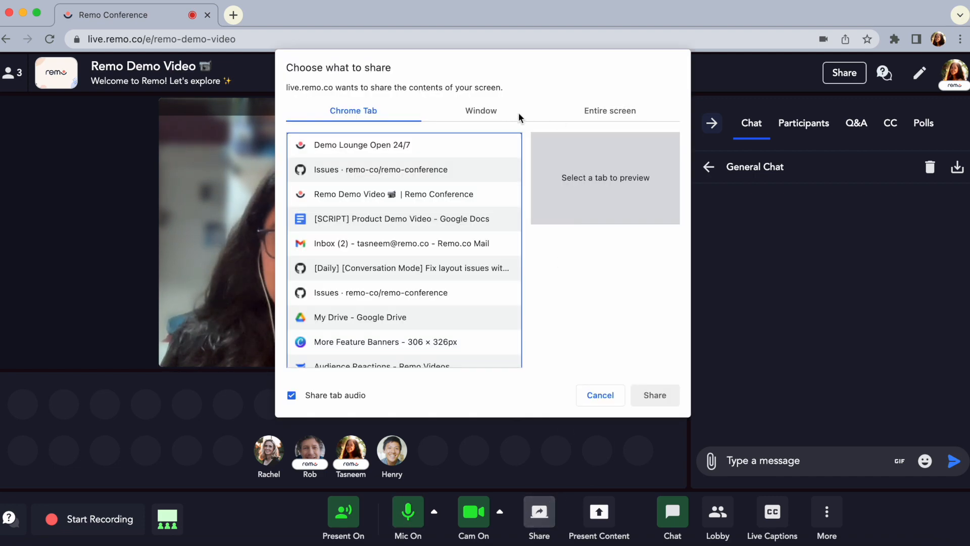
pyautogui.click(506, 111)
pyautogui.click(525, 162)
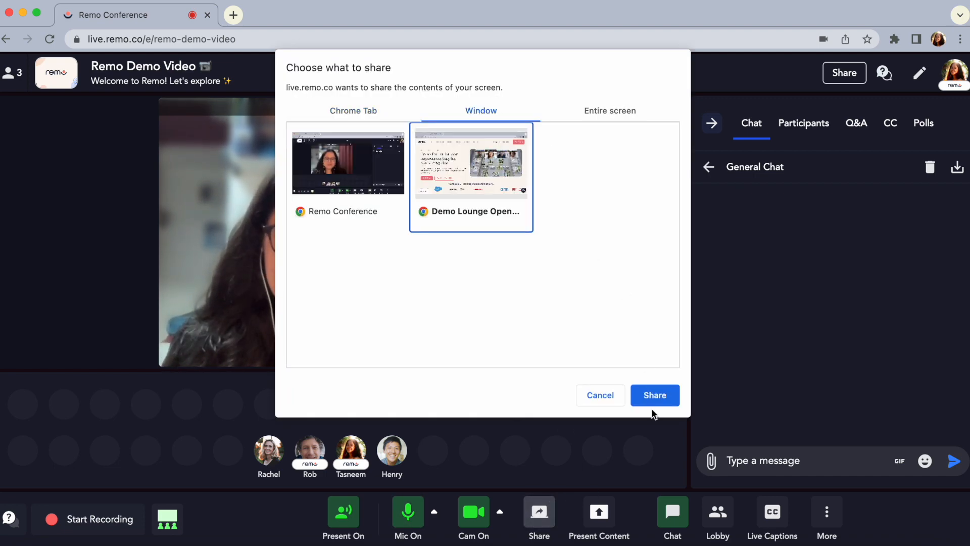
pyautogui.click(656, 395)
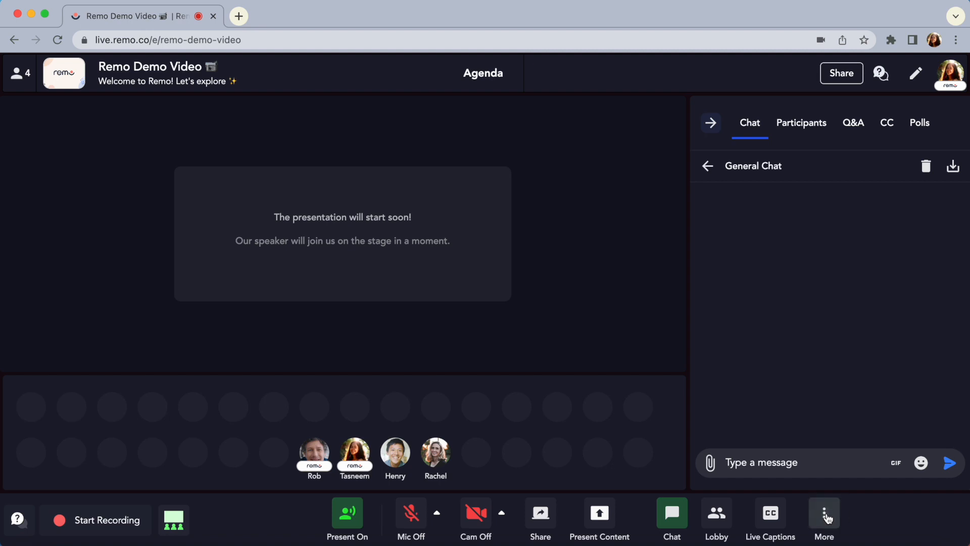
pyautogui.click(827, 518)
pyautogui.click(828, 404)
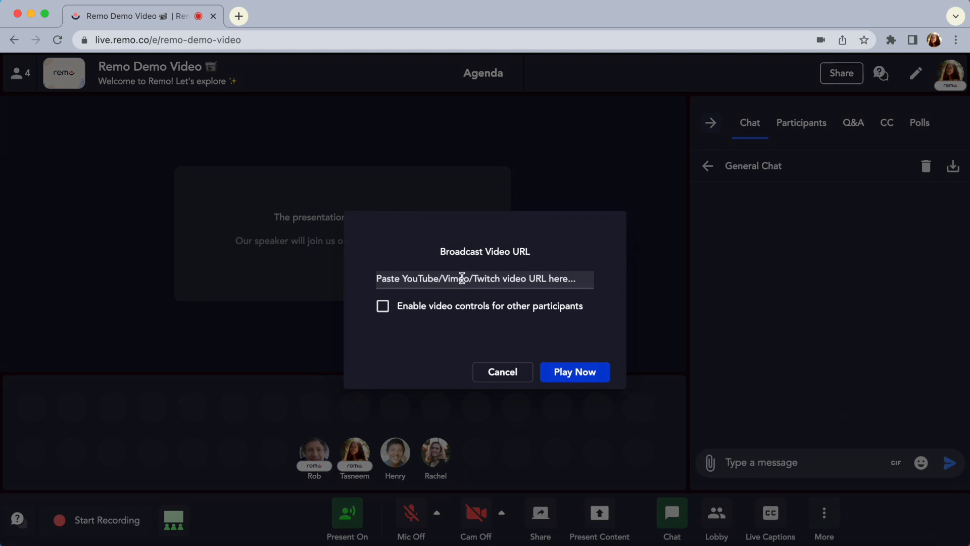
pyautogui.click(461, 276)
pyautogui.write('https://youtu.be/k87zAKm60UA')
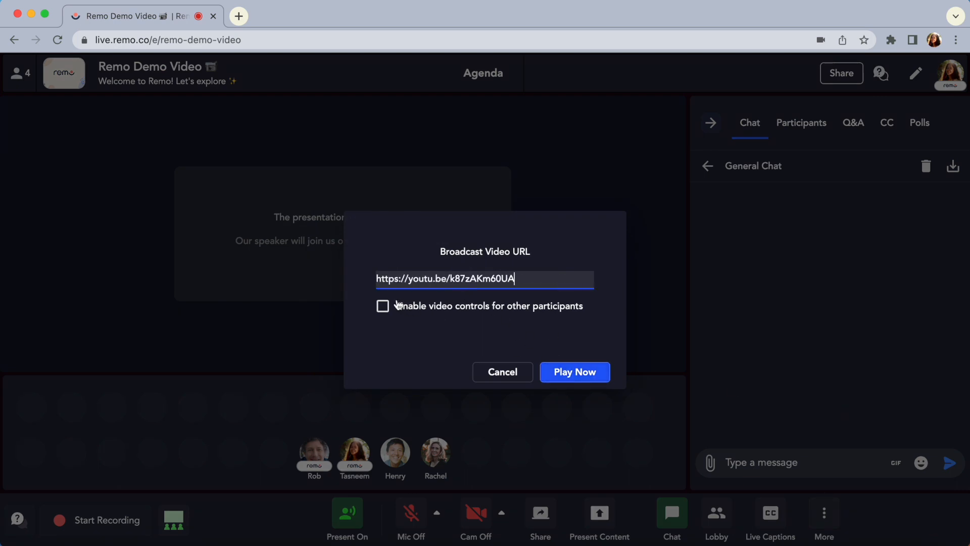
pyautogui.click(382, 311)
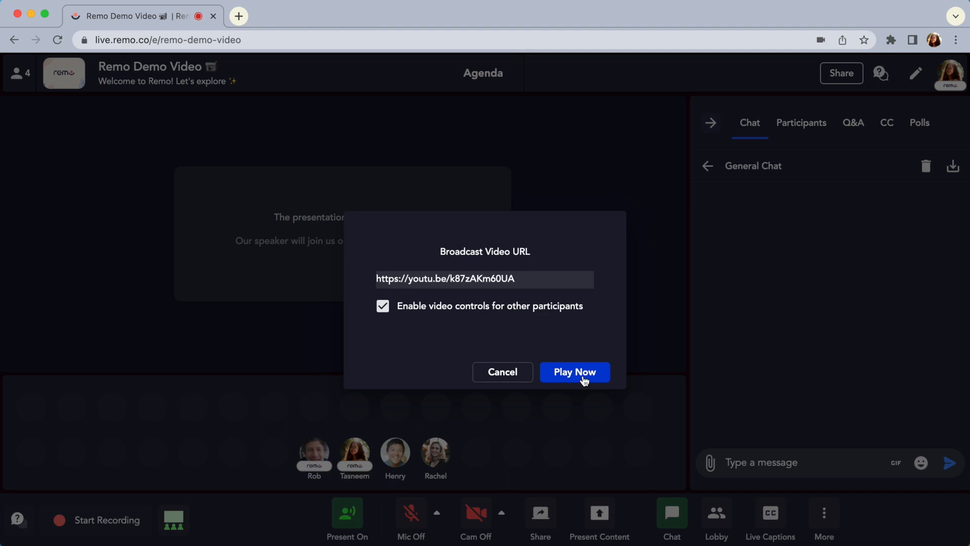
pyautogui.click(576, 372)
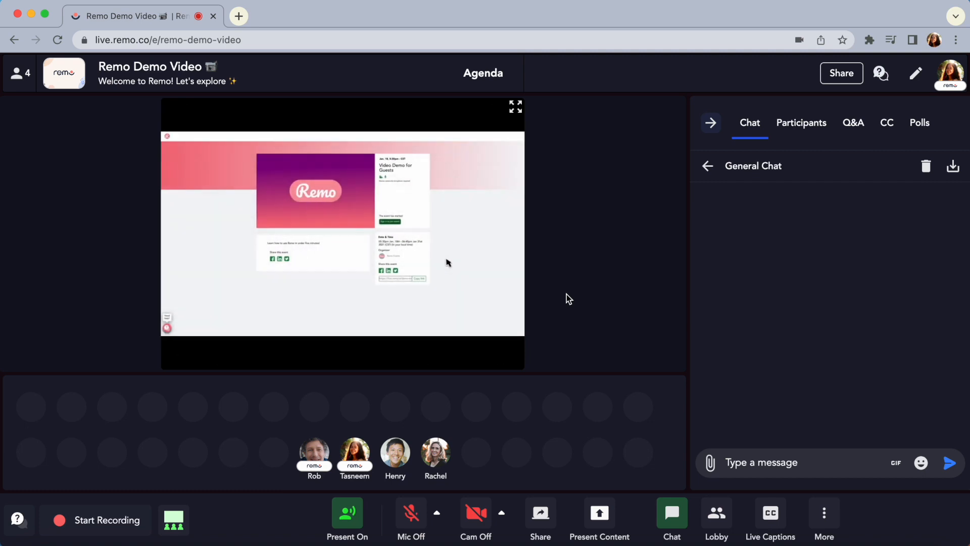
pyautogui.click(825, 514)
pyautogui.click(827, 409)
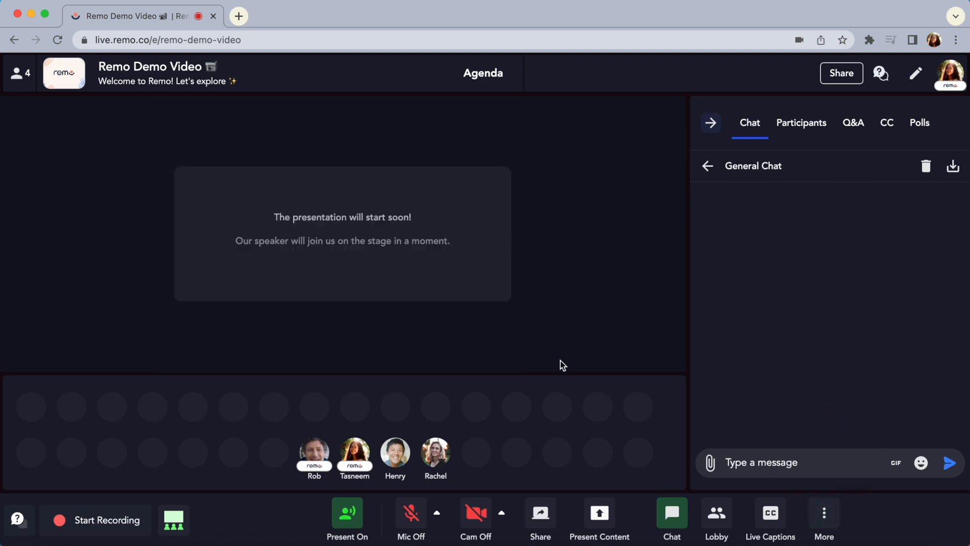
# Look at the Present Content dialog and its help article, return to the event, and cancel embedding content
pyautogui.click(600, 515)
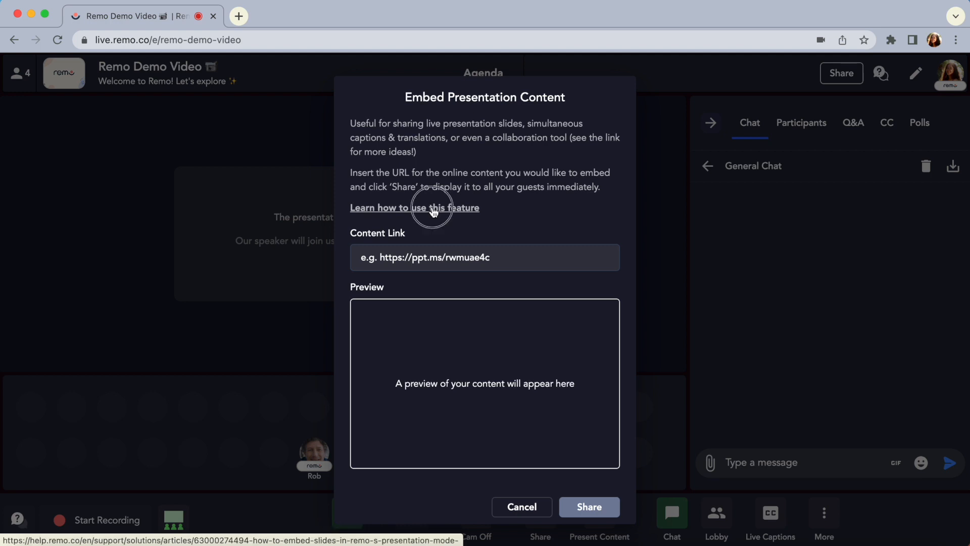
pyautogui.click(433, 208)
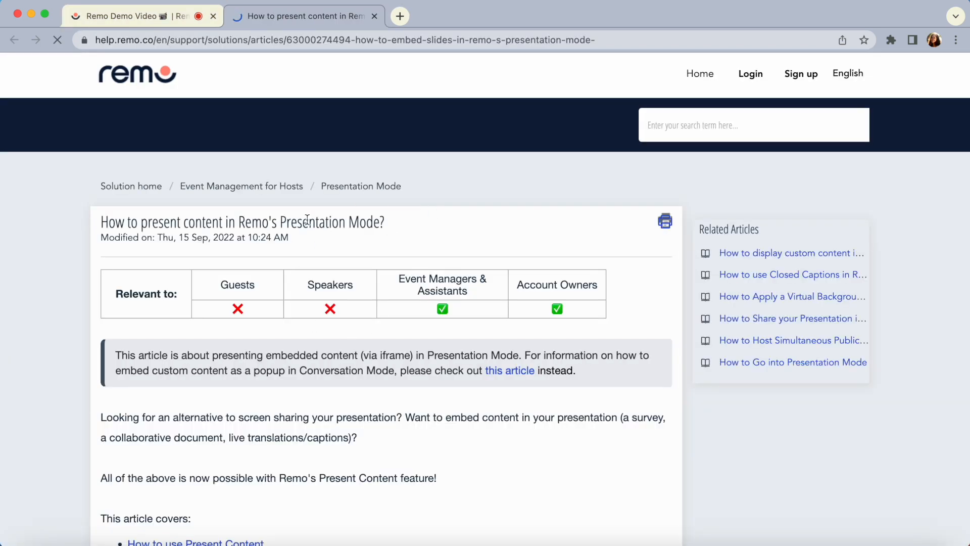
pyautogui.click(160, 19)
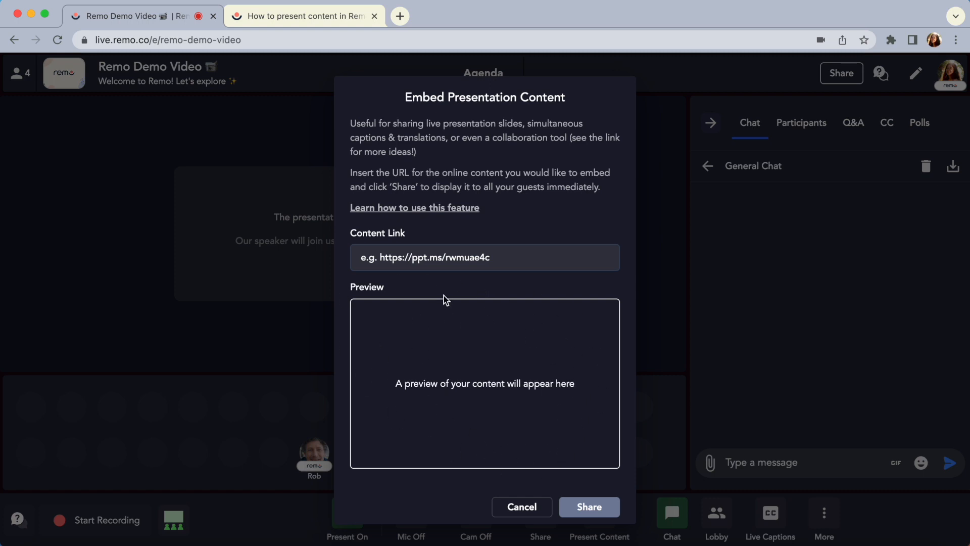
pyautogui.click(516, 507)
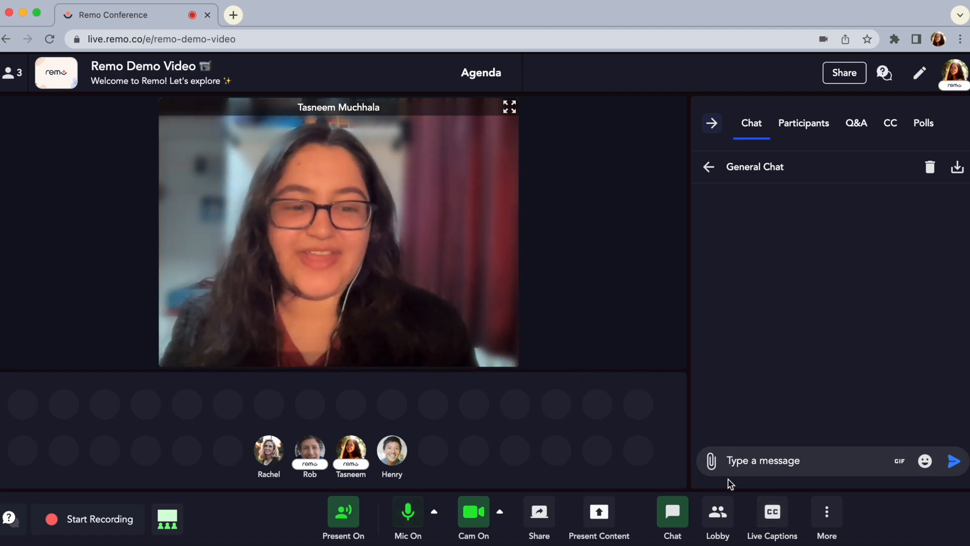
# Start live captions for the presentation, and enable Show Video Closed Captioning for the side-by-side transcript
pyautogui.click(772, 513)
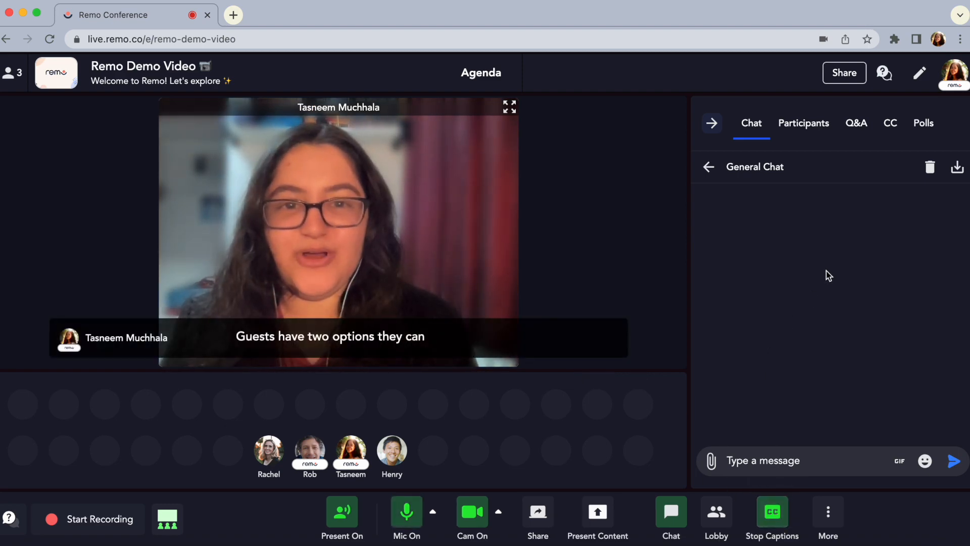
pyautogui.click(890, 124)
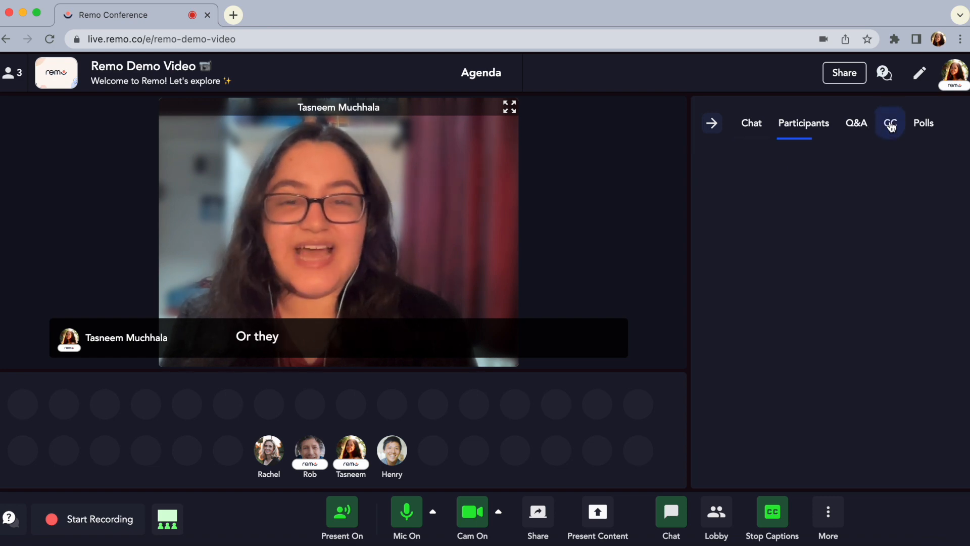
pyautogui.click(940, 169)
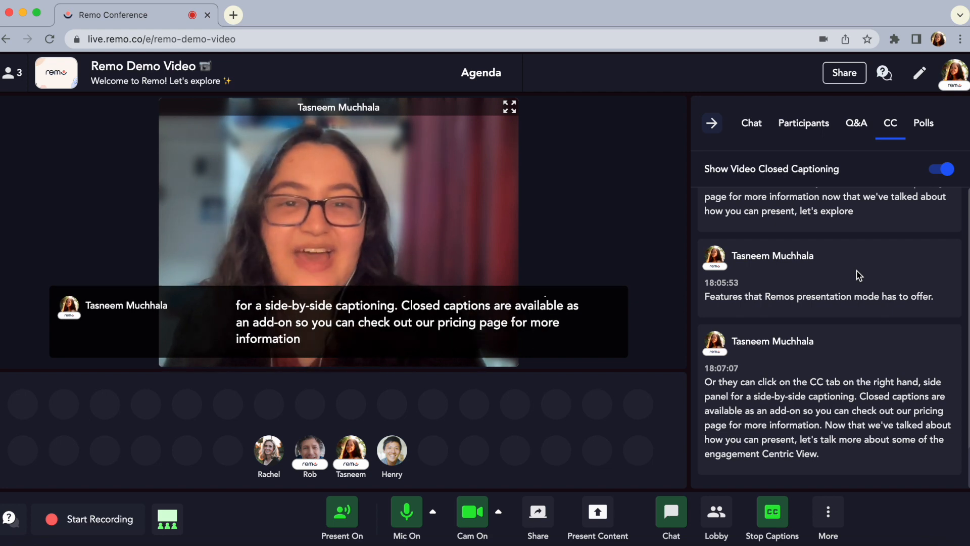
# Turn off Show Video Closed Captioning, and stop the live captions
pyautogui.click(942, 169)
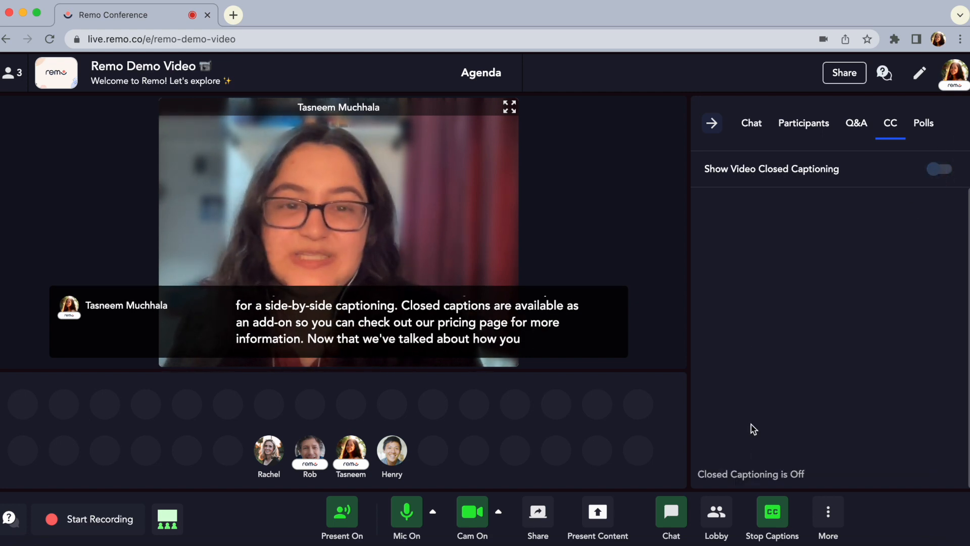
pyautogui.click(773, 516)
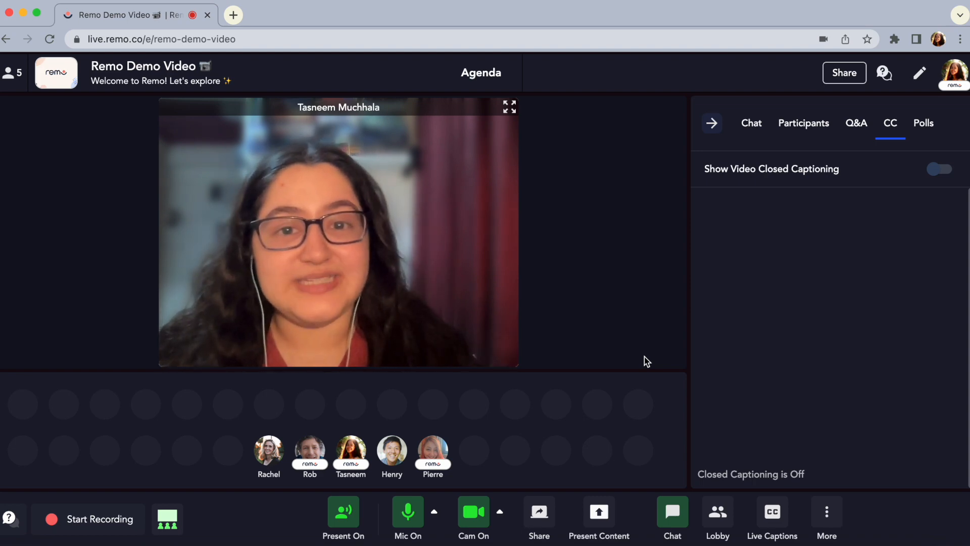
# Grant the second listed attendee broadcast permission to join the stage, and turn on that attendee's camera in their guest view
pyautogui.click(809, 126)
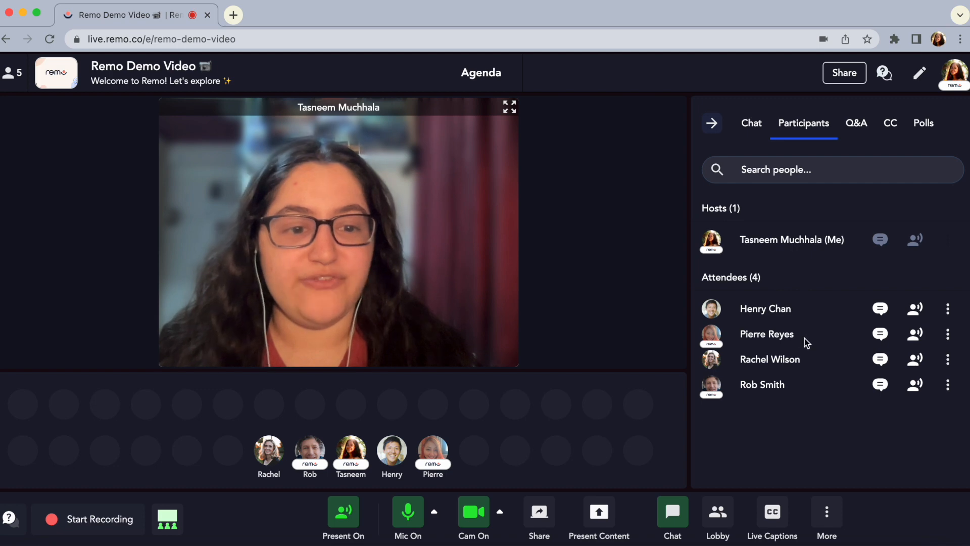
pyautogui.click(916, 335)
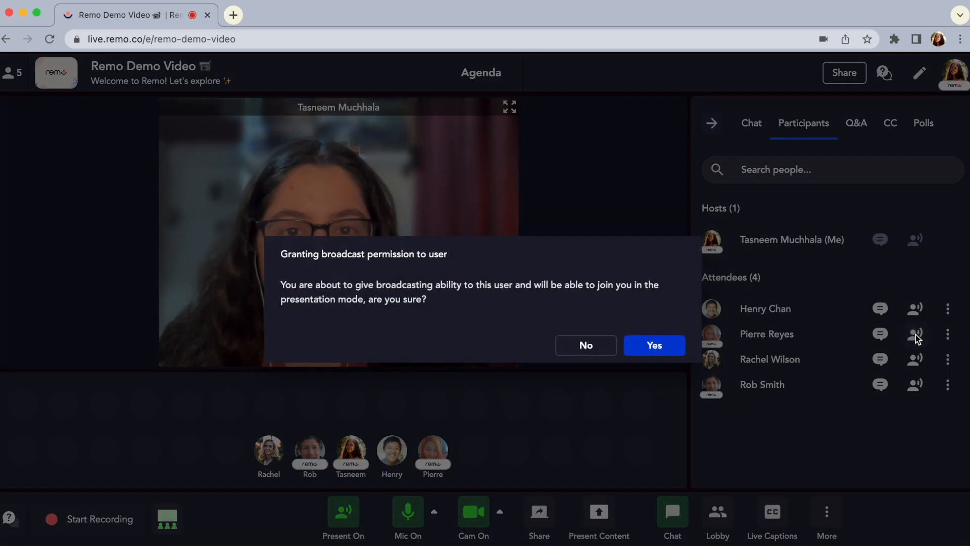
pyautogui.click(643, 347)
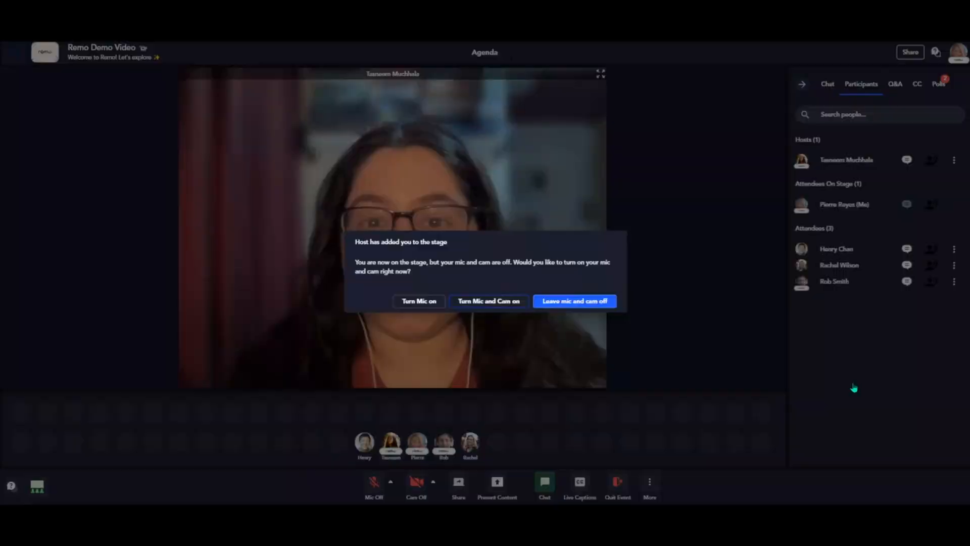
pyautogui.press('Return')
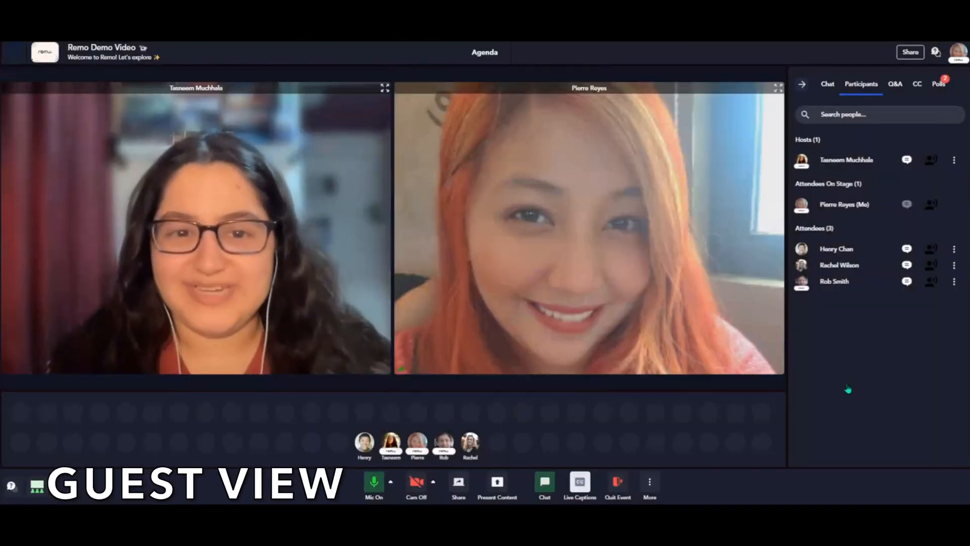
pyautogui.click(416, 482)
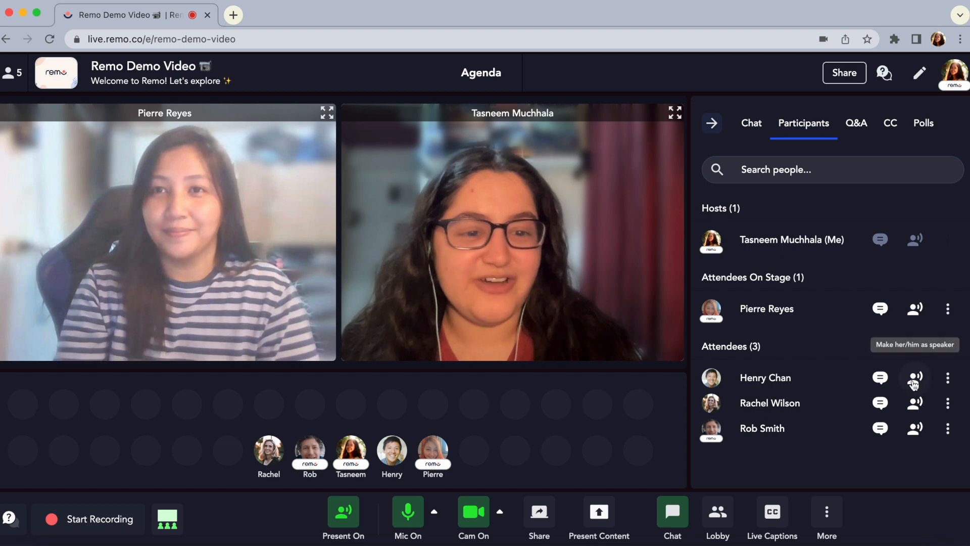
# Revoke the on-stage attendee's broadcast permission, and turn off the host's own camera and microphone
pyautogui.click(915, 308)
pyautogui.click(547, 337)
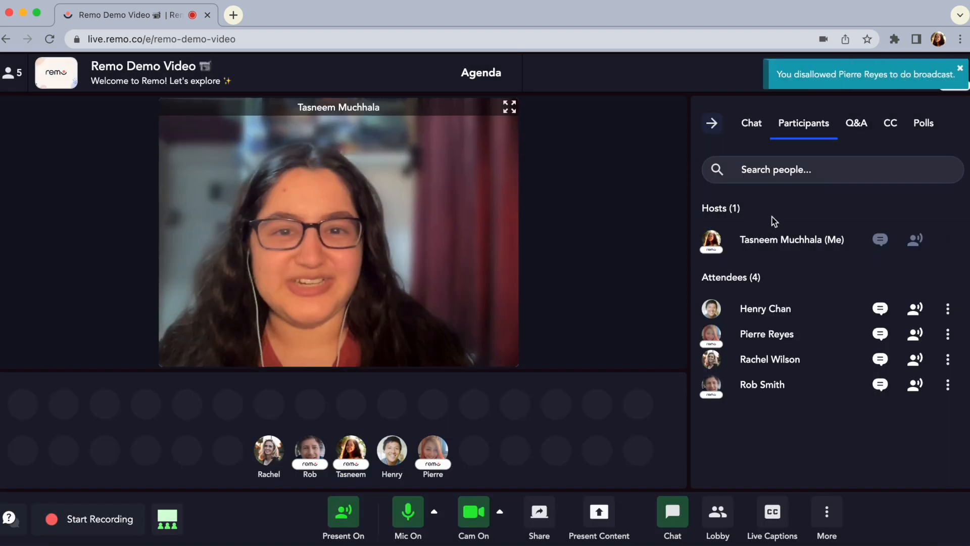
pyautogui.click(477, 520)
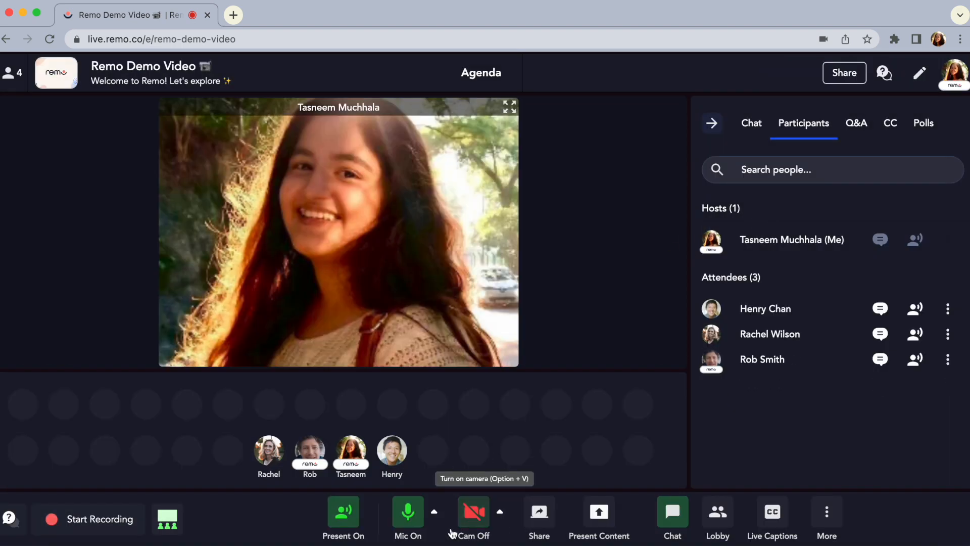
pyautogui.click(417, 525)
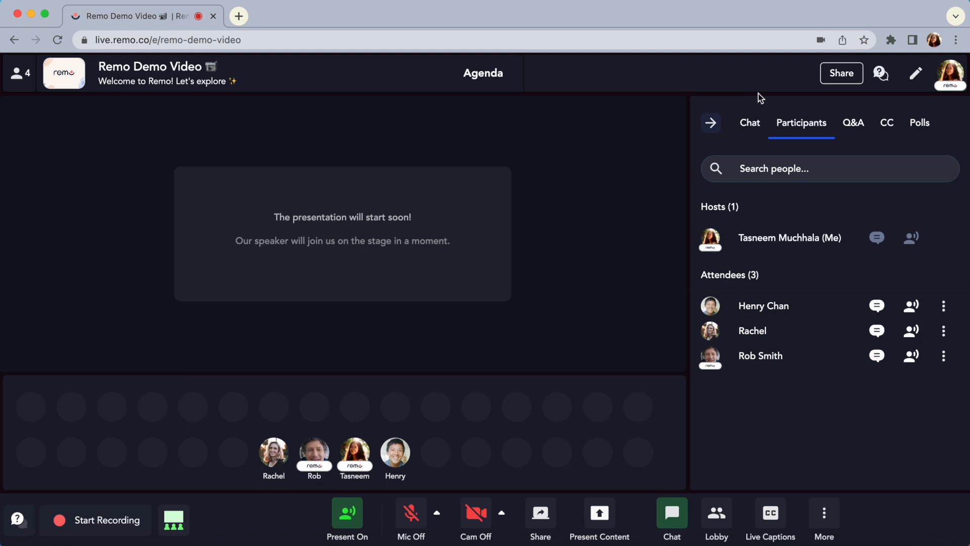
# Compose a poll asking "How many Harry Potter movies are there?" with the answers 5, 6, 7 and 8
pyautogui.click(921, 126)
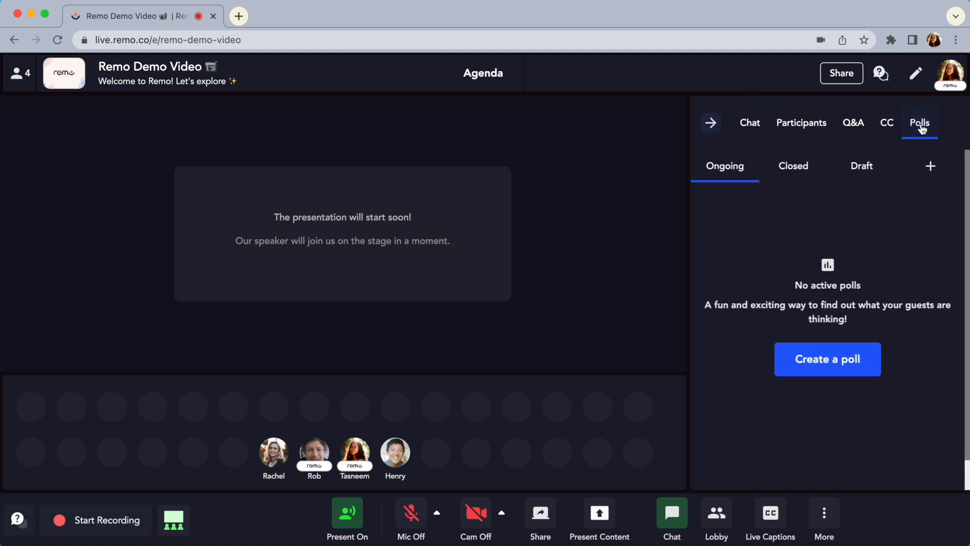
pyautogui.click(827, 357)
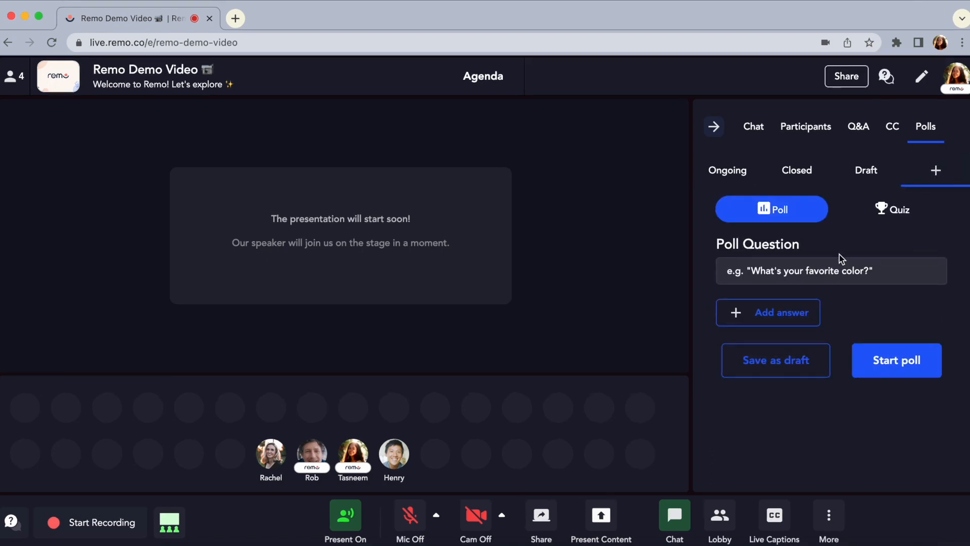
pyautogui.click(826, 267)
pyautogui.write('How many Harry Potter movies are there?')
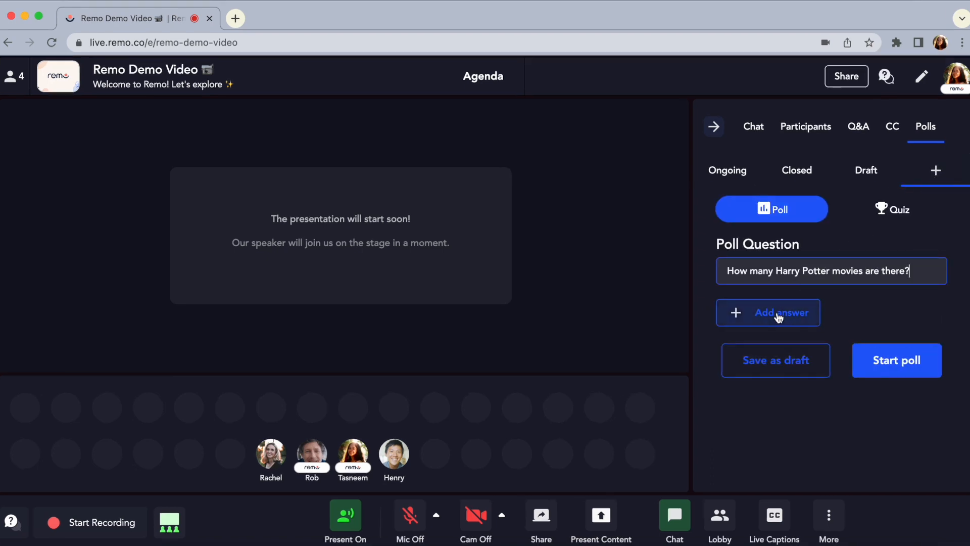
pyautogui.click(778, 316)
pyautogui.write('5')
pyautogui.click(769, 356)
pyautogui.write('6')
pyautogui.click(758, 390)
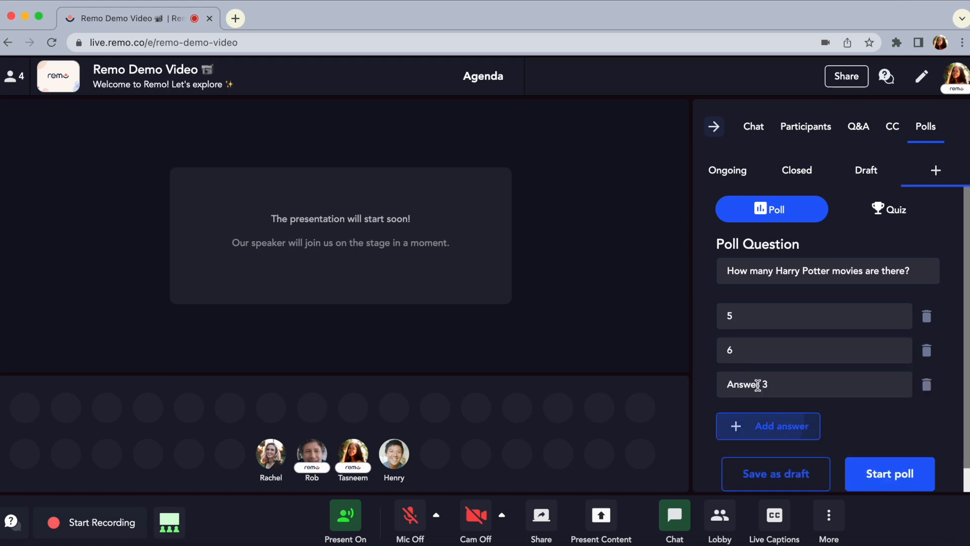
pyautogui.write('7')
pyautogui.click(753, 432)
pyautogui.write('8')
# Turn the poll into a quiz with 8 as the correct answer and 20 seconds to answer, and start it
pyautogui.click(883, 213)
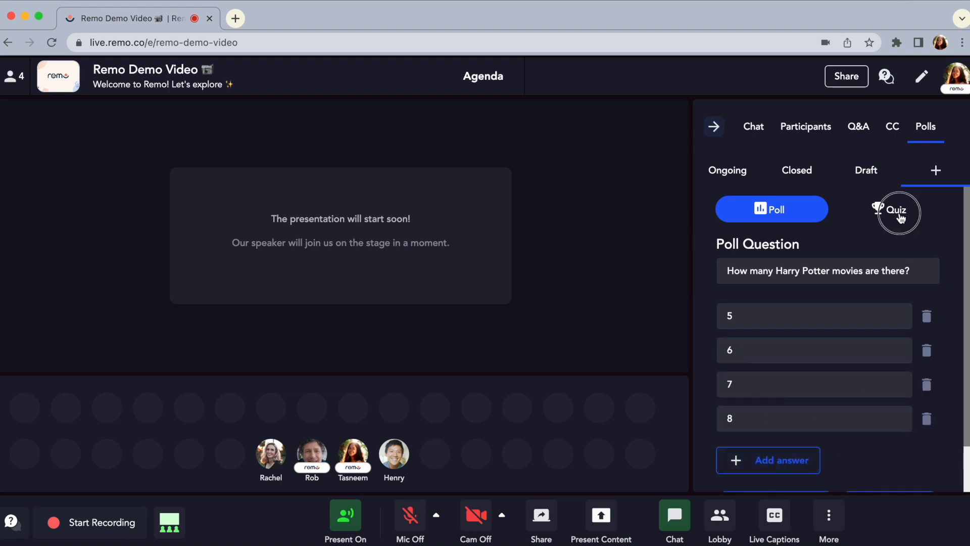
pyautogui.scroll(-2, 849, 321)
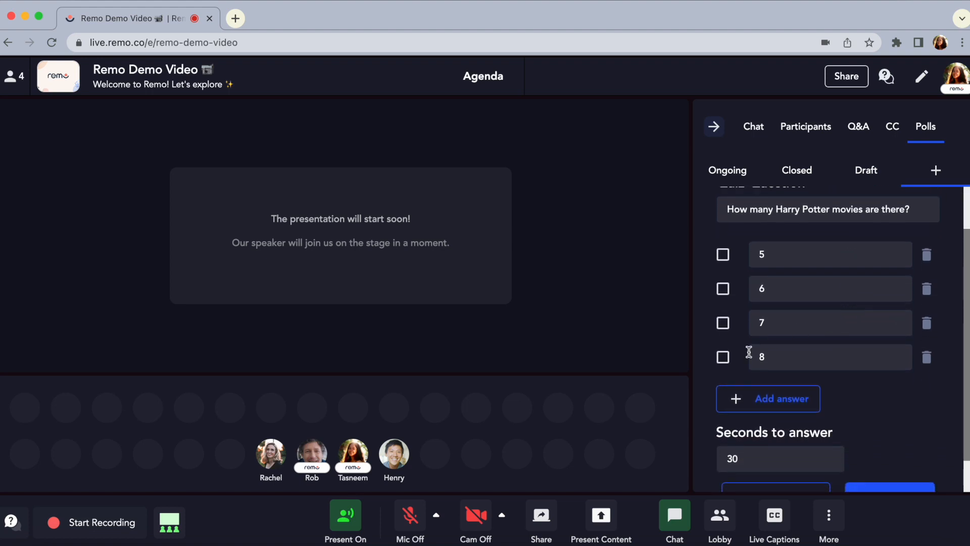
pyautogui.click(723, 357)
pyautogui.moveTo(743, 461); pyautogui.dragTo(722, 460)
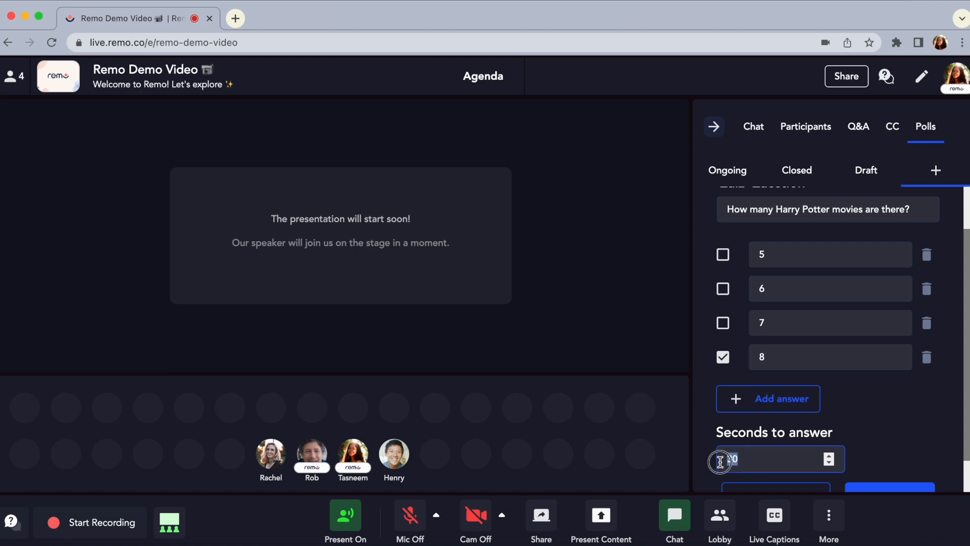
pyautogui.write('20')
pyautogui.click(886, 412)
pyautogui.scroll(-2, 849, 414)
pyautogui.click(887, 444)
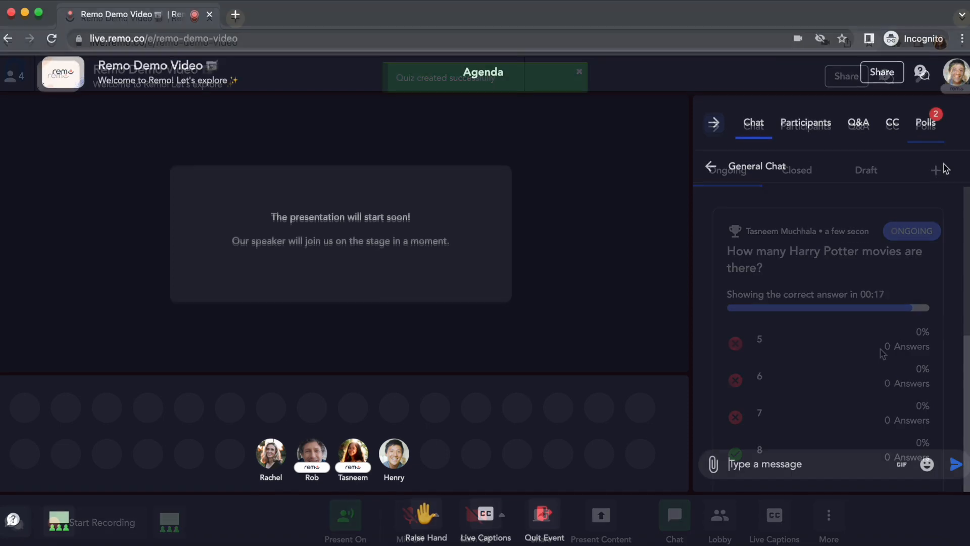
# In the guest view, submit 8 as the Harry Potter quiz answer, and vote in the favorite pizza topping poll
pyautogui.click(786, 381)
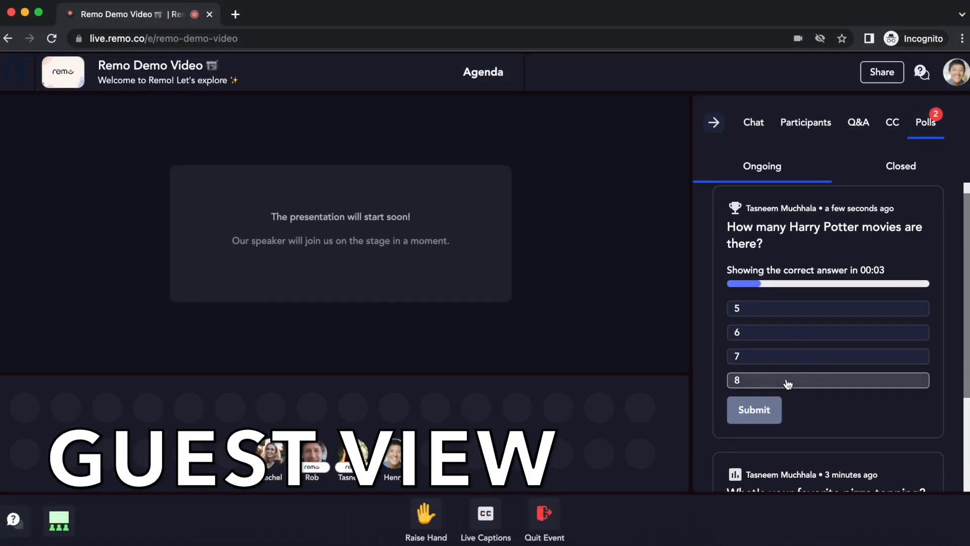
pyautogui.click(760, 409)
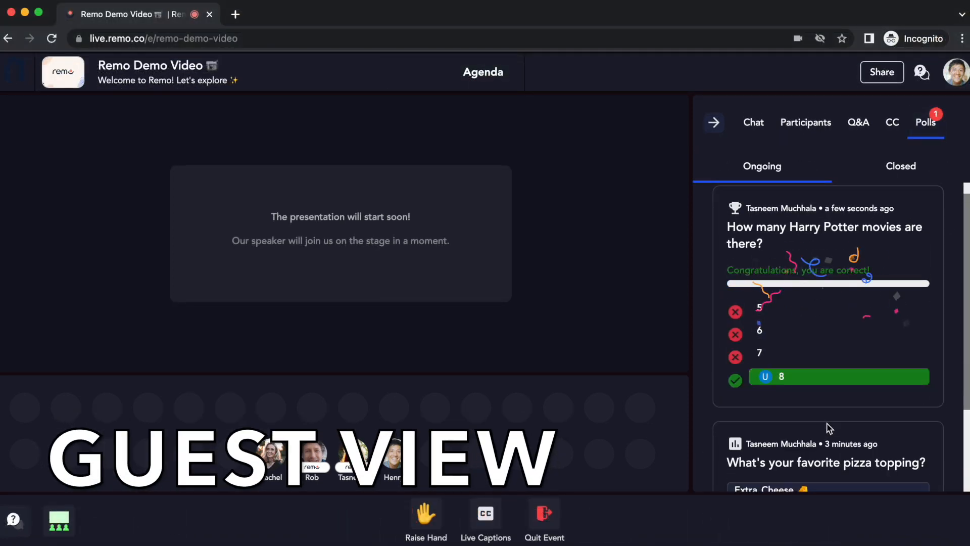
pyautogui.scroll(-2, 827, 423)
pyautogui.click(803, 380)
pyautogui.click(755, 456)
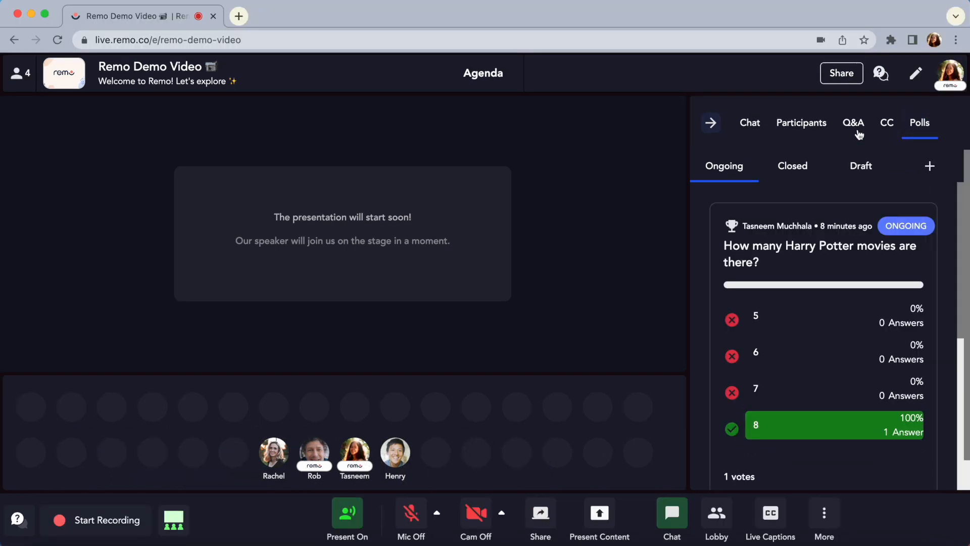
# As host, anonymously post the Q&A question "Is there a waiting room for guests to wait in?"
pyautogui.click(859, 132)
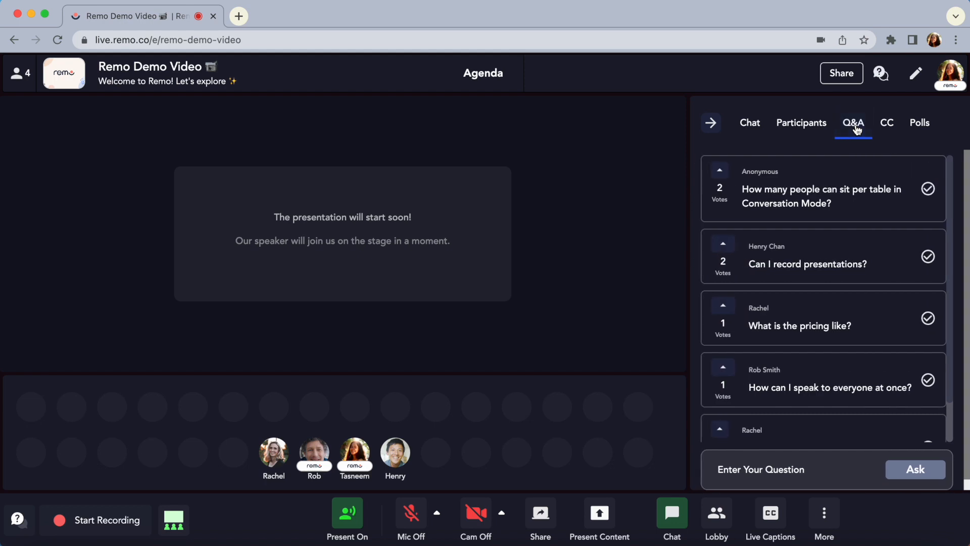
pyautogui.click(781, 470)
pyautogui.write('Is t')
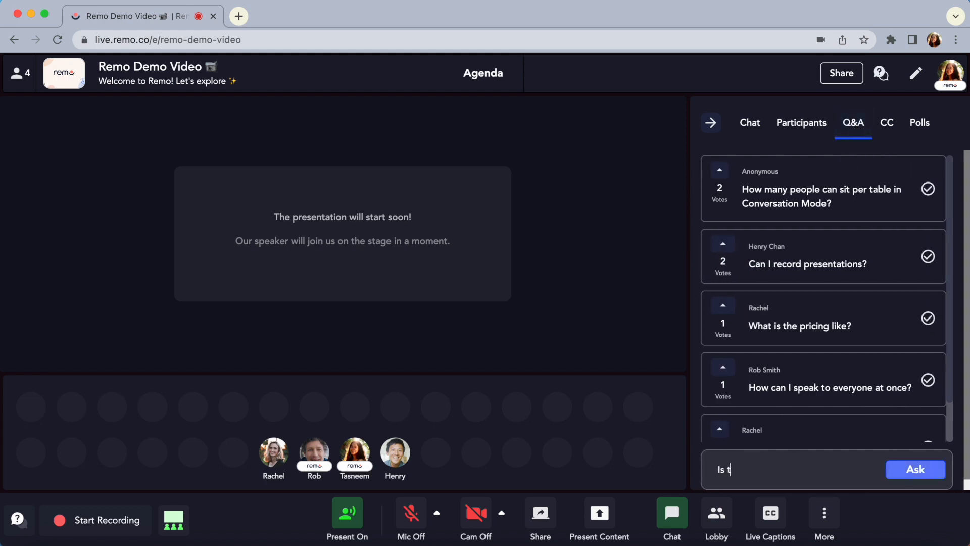
pyautogui.write('here a waiting room for guests to')
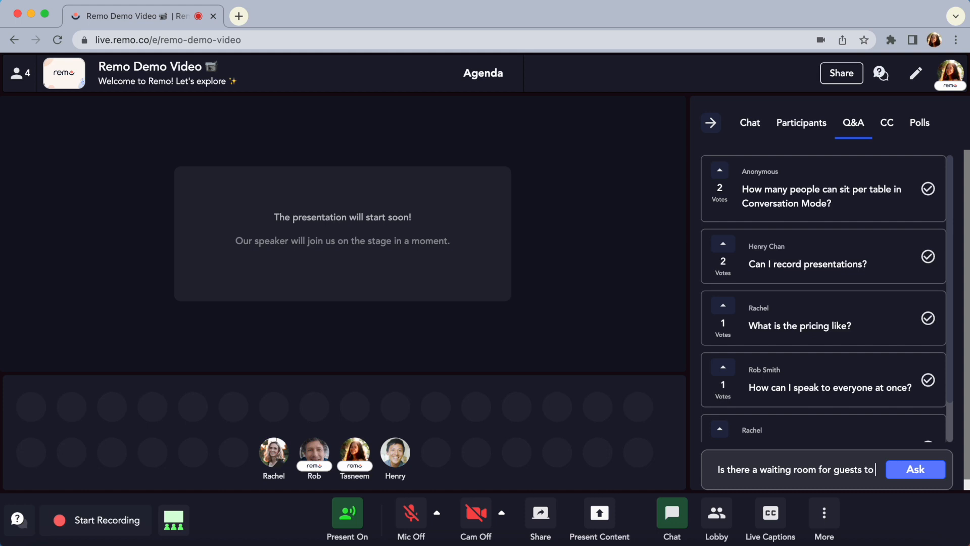
pyautogui.write(' wait in')
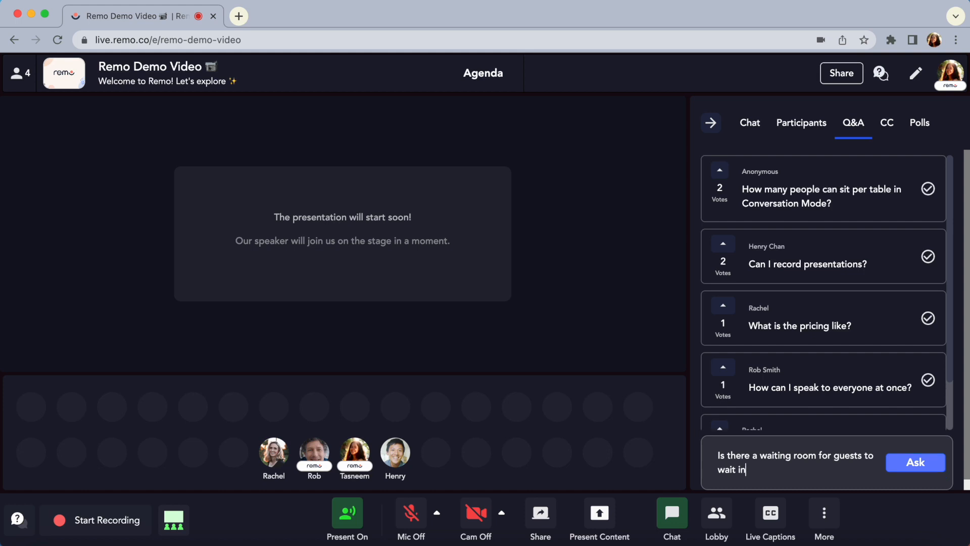
pyautogui.write('?')
pyautogui.click(915, 464)
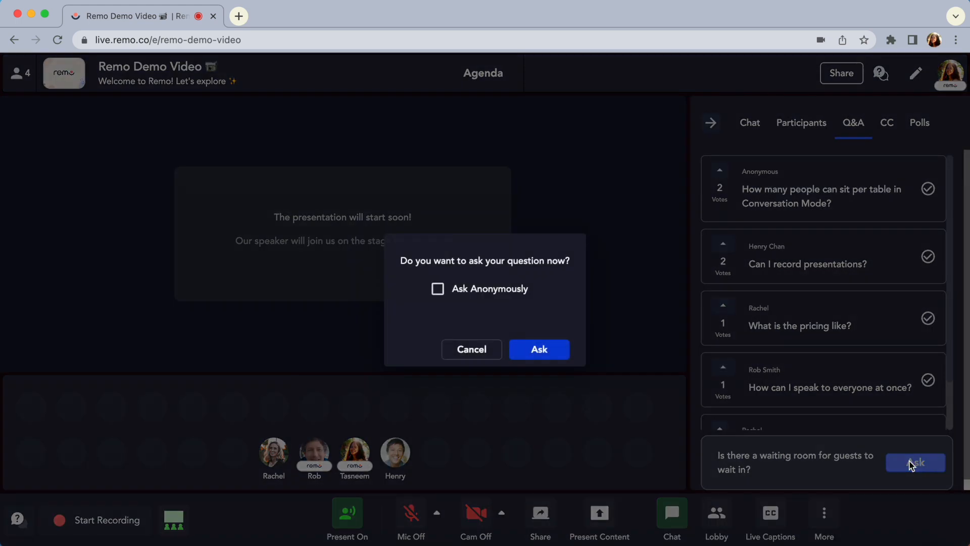
pyautogui.click(475, 290)
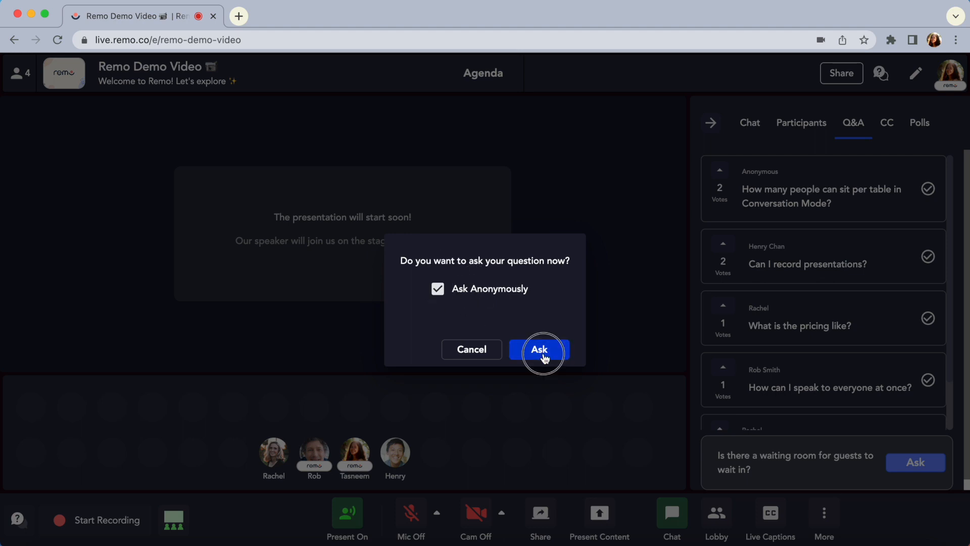
pyautogui.click(543, 352)
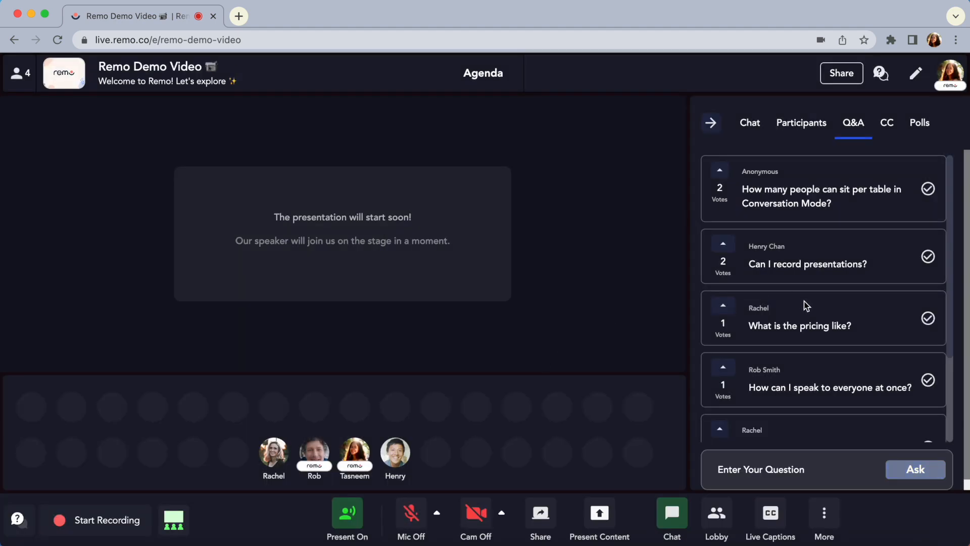
# Upvote the Q&A questions "Is there a waiting room for guests to wait in?" and "Can I record presentations?"
pyautogui.scroll(-5, 806, 306)
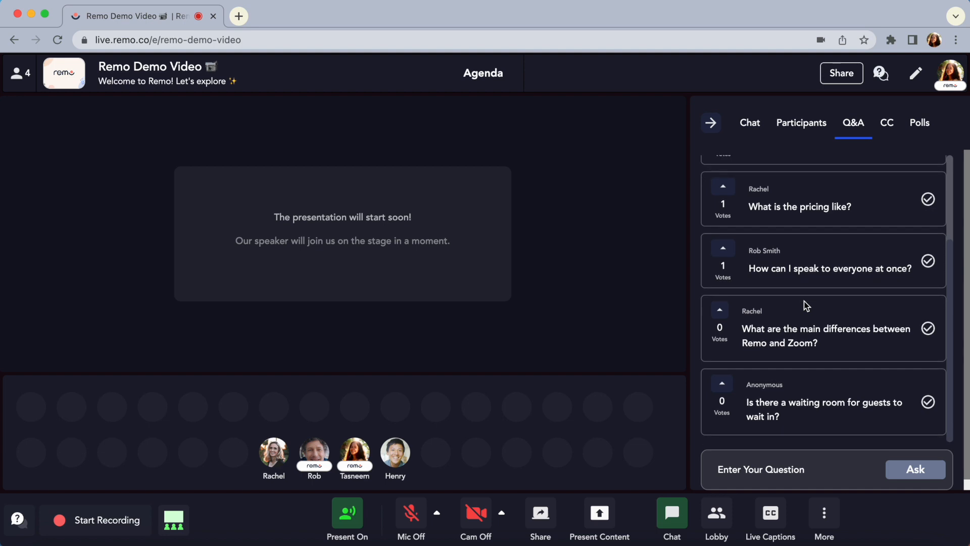
pyautogui.click(723, 385)
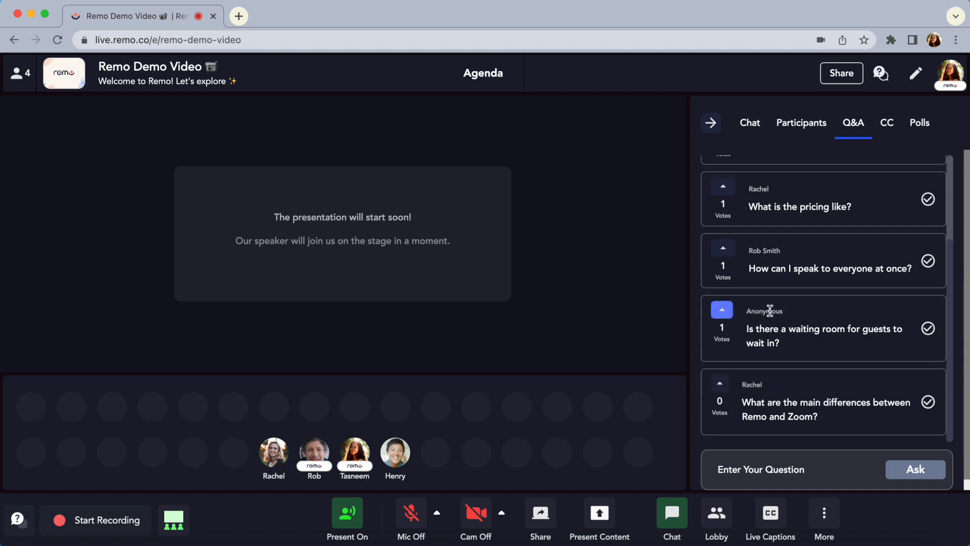
pyautogui.scroll(3, 768, 311)
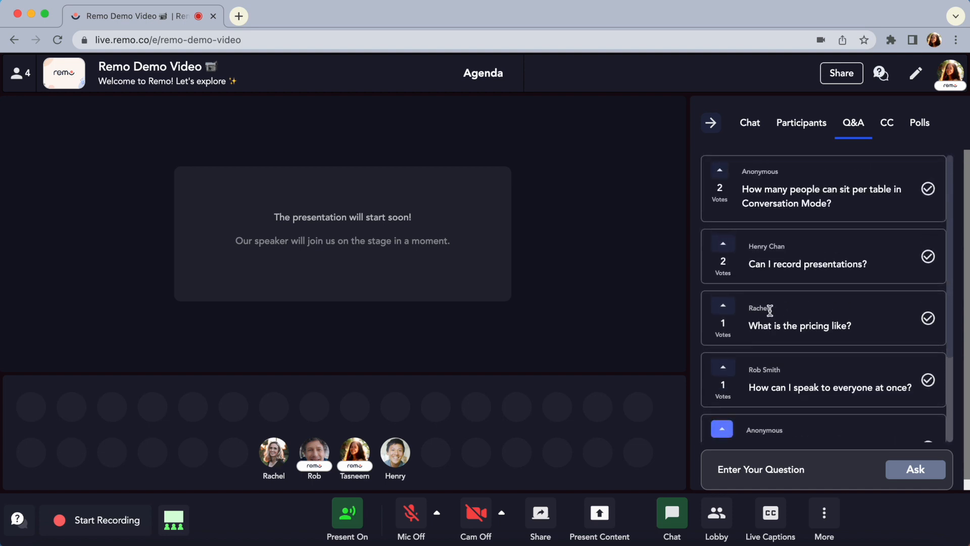
pyautogui.click(723, 245)
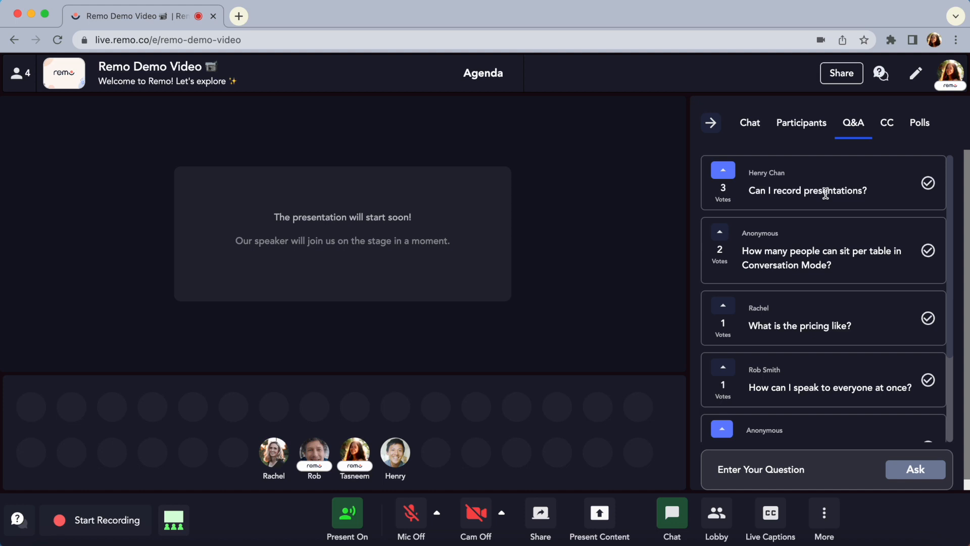
# Mark the questions about the waiting room, speaking to everyone at once, and people per table in Conversation Mode as answered
pyautogui.scroll(-1, 830, 307)
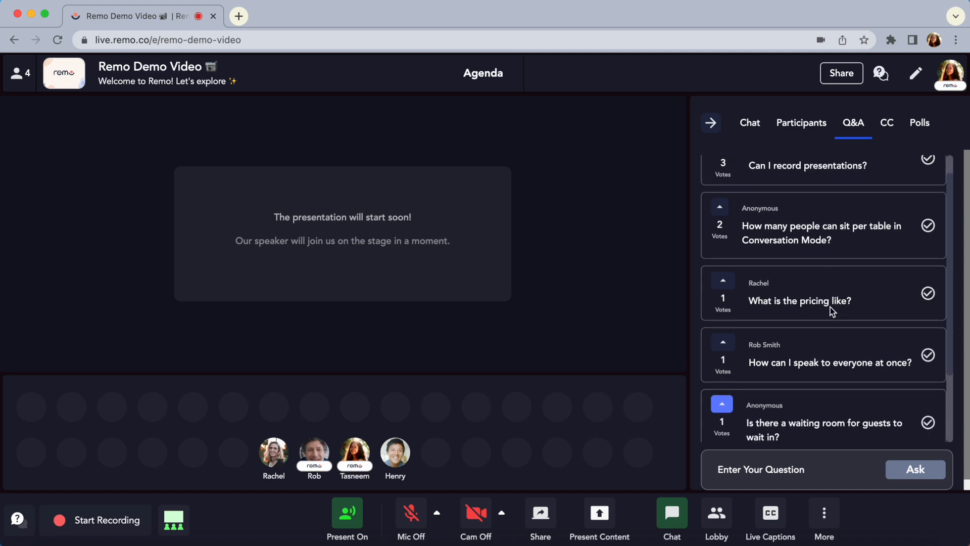
pyautogui.click(932, 423)
pyautogui.scroll(1, 829, 288)
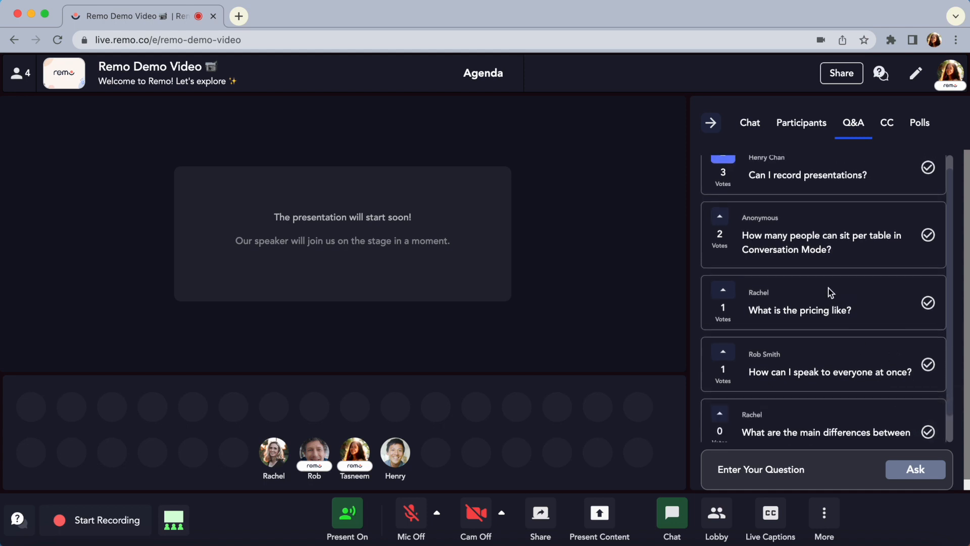
pyautogui.click(929, 381)
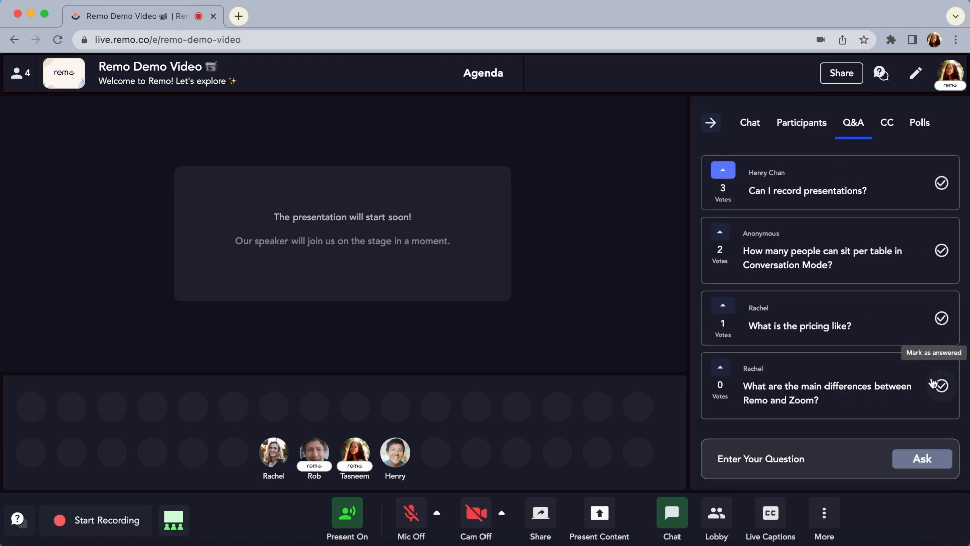
pyautogui.click(941, 251)
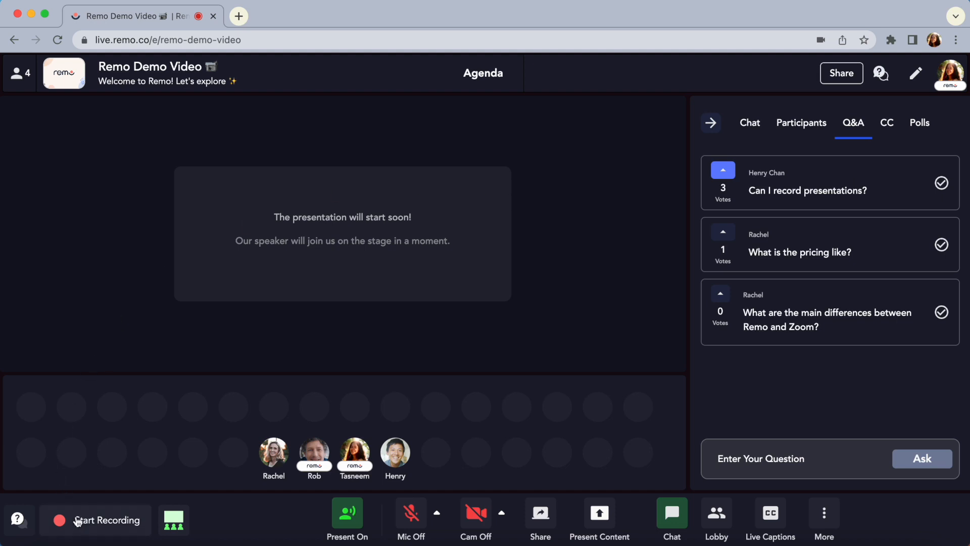
# Start recording the presentation and stop the recording after a few seconds
pyautogui.moveTo(101, 525)
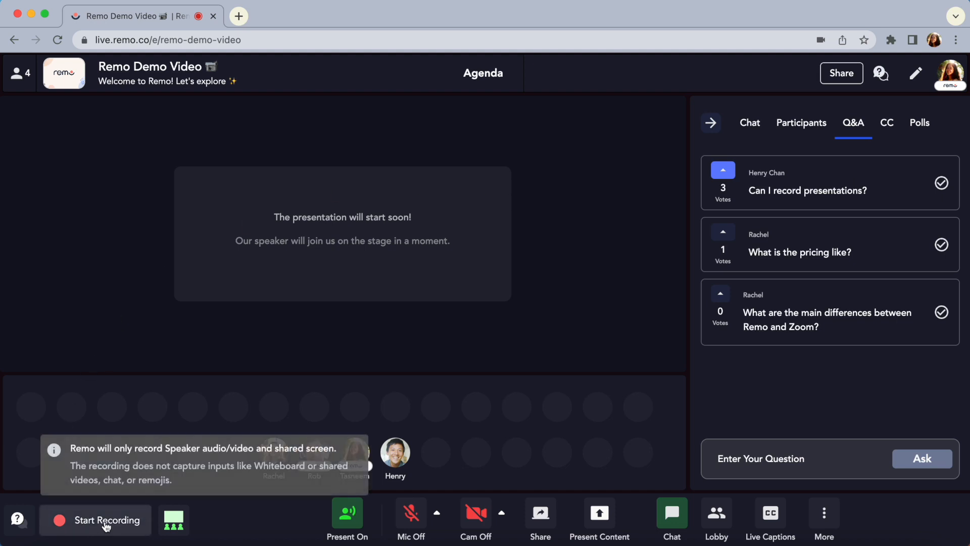
pyautogui.click(106, 523)
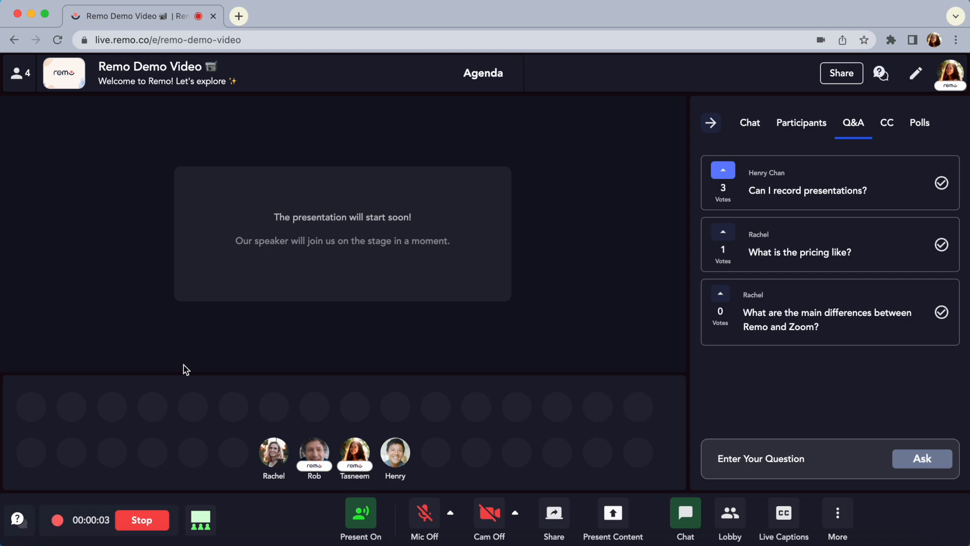
pyautogui.click(145, 524)
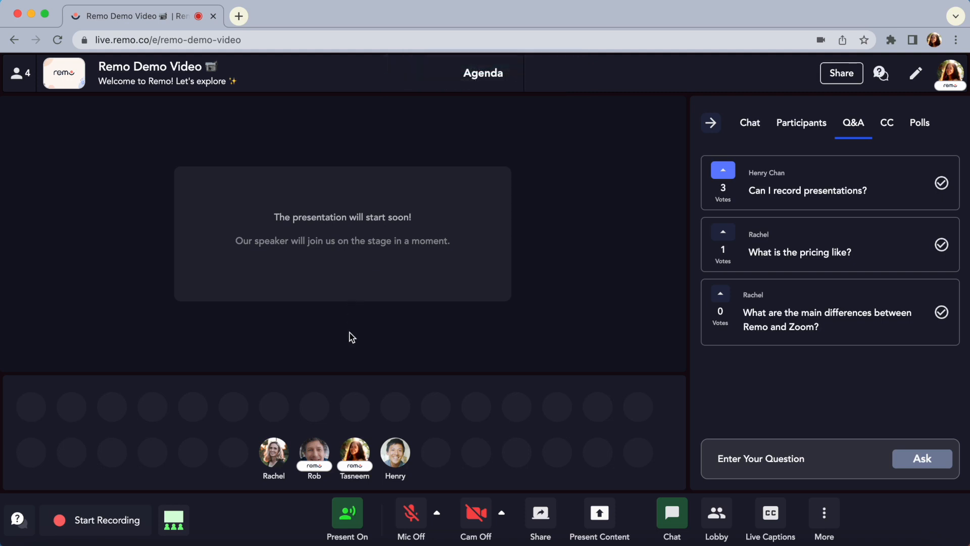
# Close presentation mode for all guests, return to the floor, and switch between tables there
pyautogui.click(353, 522)
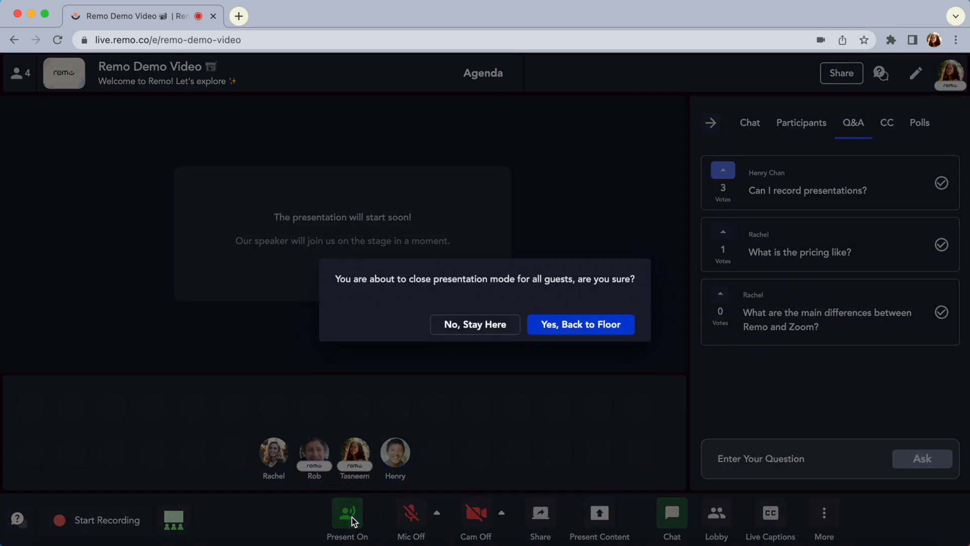
pyautogui.click(589, 326)
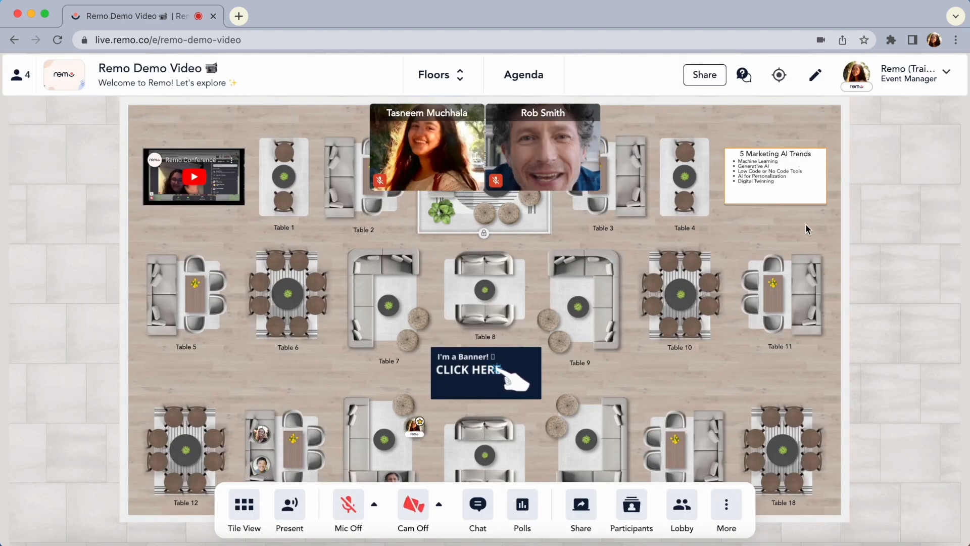
pyautogui.doubleClick(602, 326)
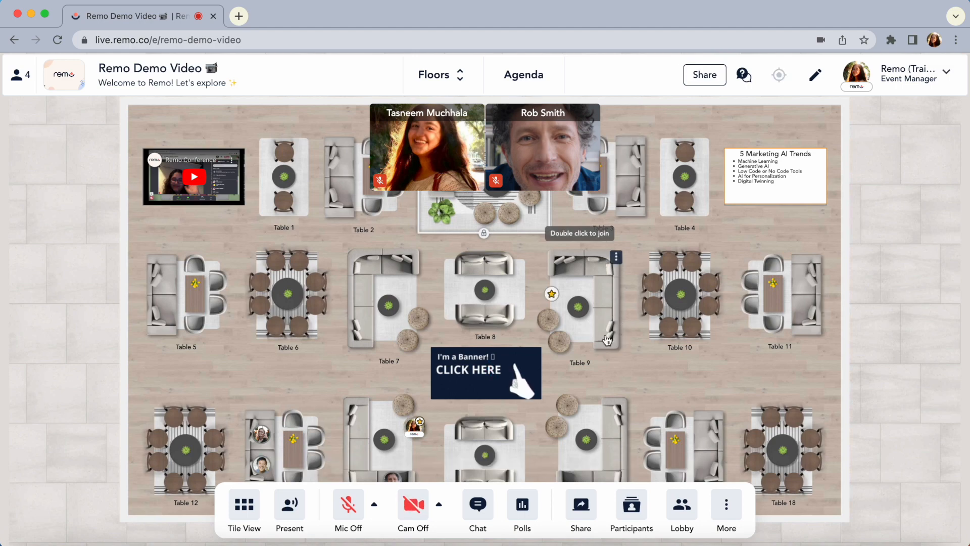
pyautogui.doubleClick(621, 440)
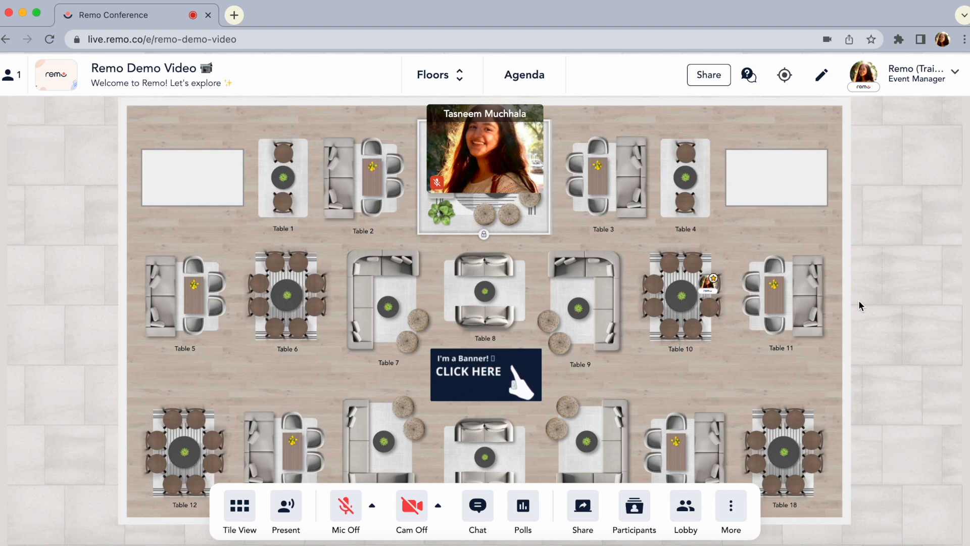
# Open the event's settings for editing and examine the event title
pyautogui.click(821, 75)
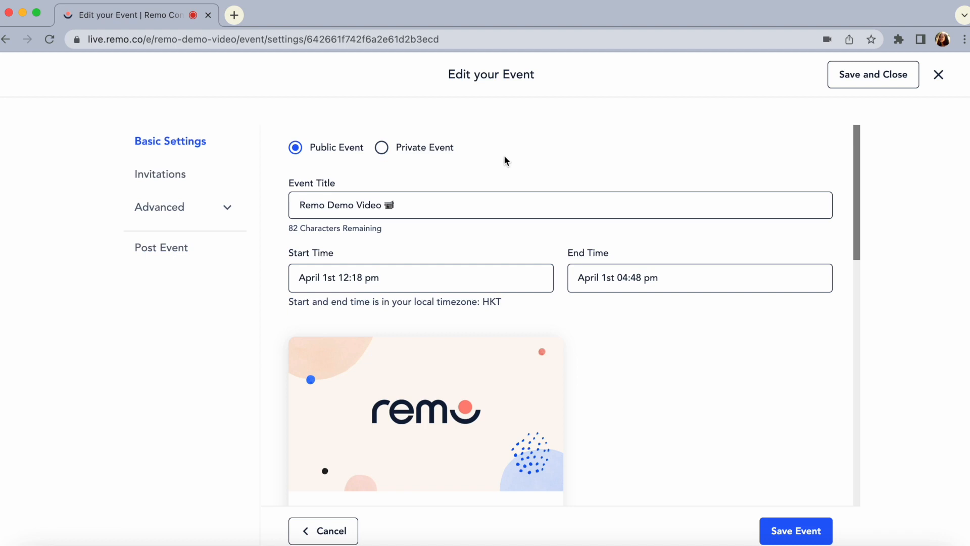
pyautogui.moveTo(403, 203); pyautogui.dragTo(298, 203)
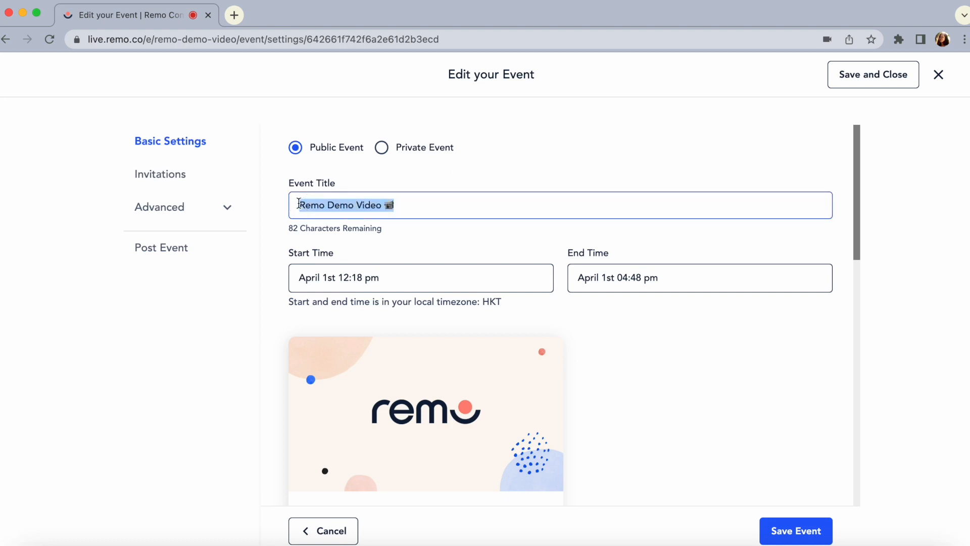
pyautogui.click(403, 202)
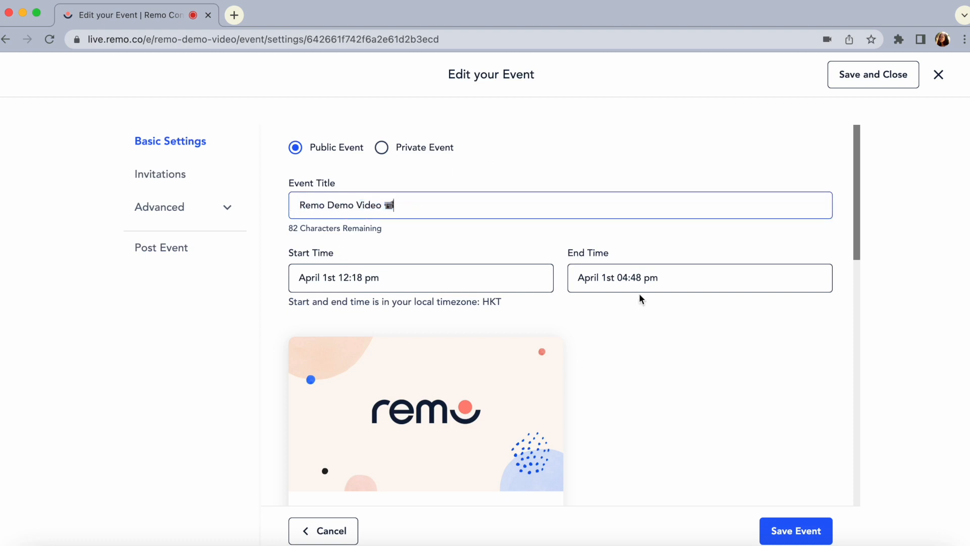
# Review the event's times and cover image, and browse all pages of the Realistic floor plans
pyautogui.scroll(-3, 630, 318)
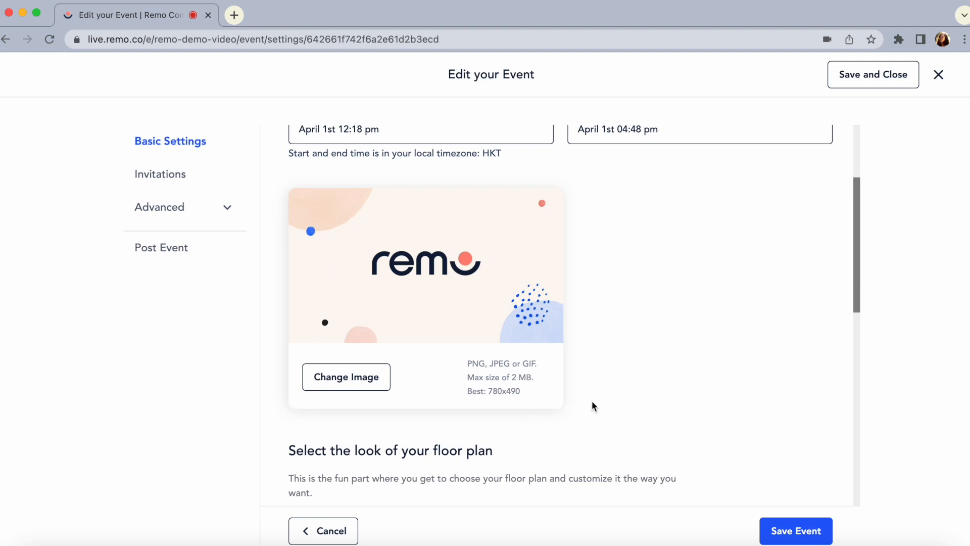
pyautogui.scroll(-5, 649, 424)
pyautogui.scroll(-3, 649, 421)
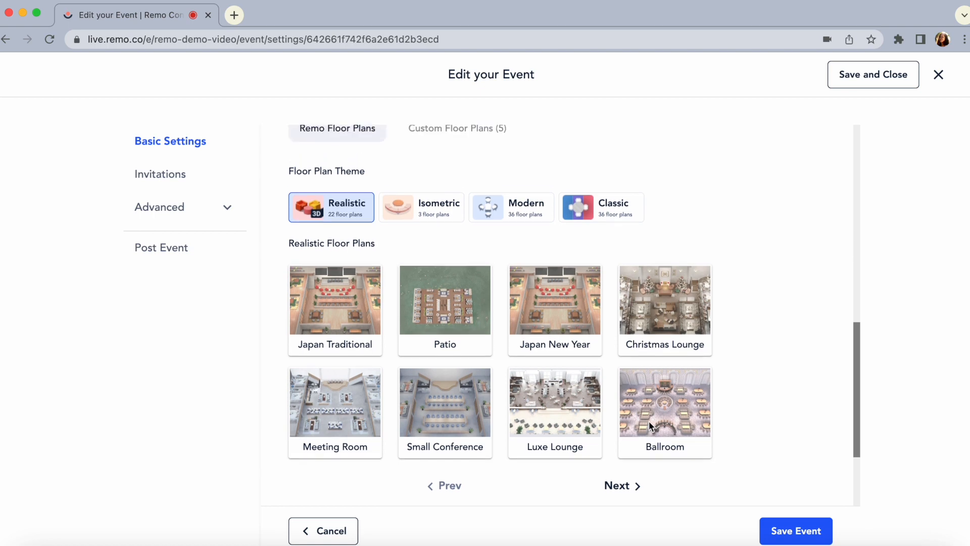
pyautogui.click(625, 485)
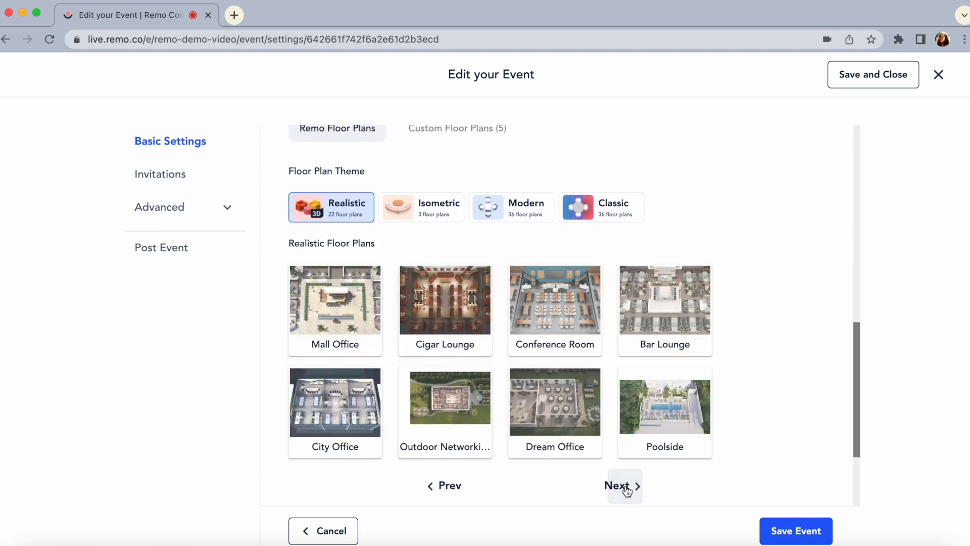
pyautogui.click(626, 486)
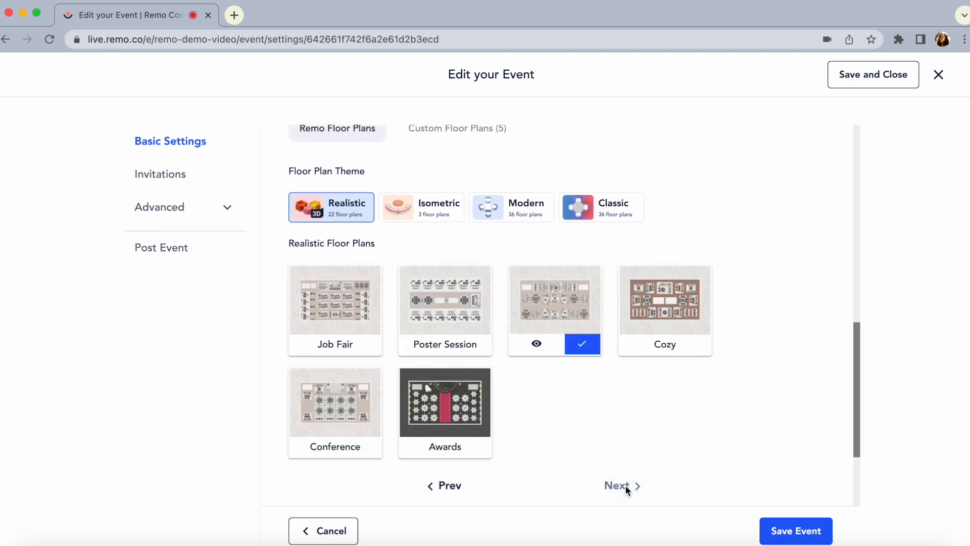
pyautogui.scroll(4, 680, 427)
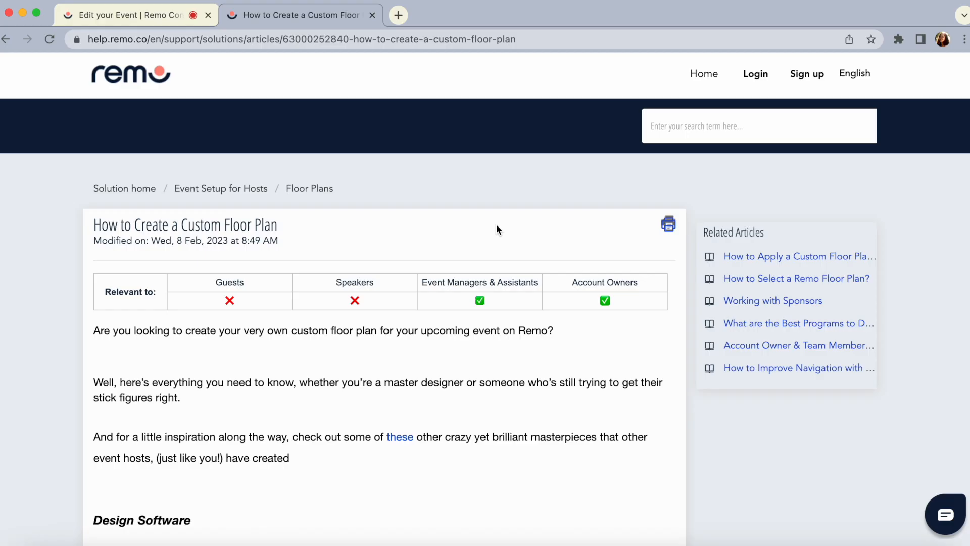
# Read the help article on creating a custom floor plan, including its floor plan breakdown and templates
pyautogui.scroll(-12, 497, 229)
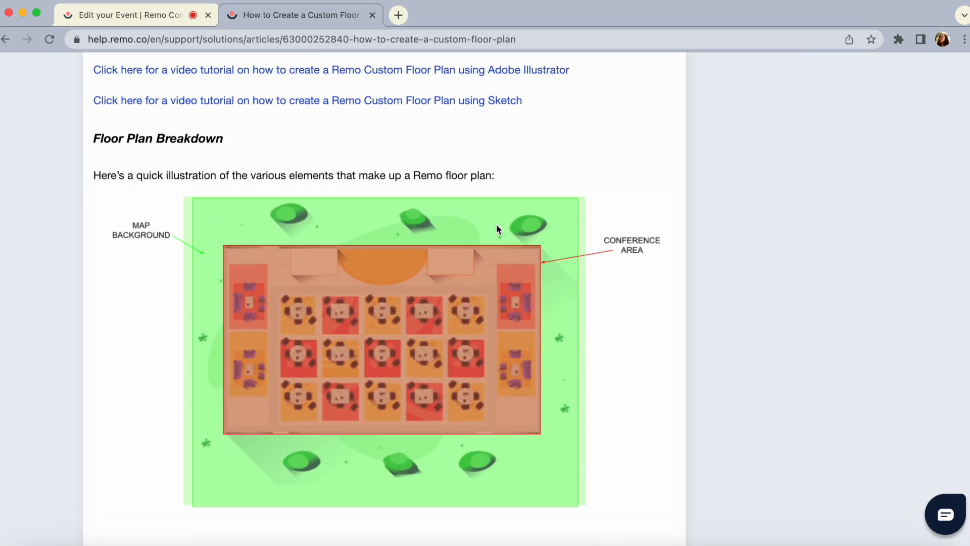
pyautogui.scroll(-20, 498, 229)
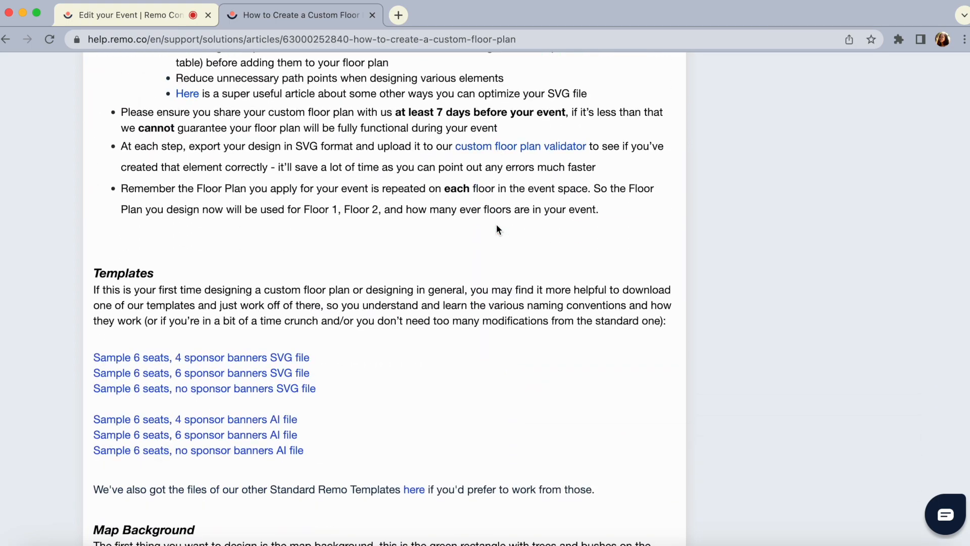
pyautogui.scroll(-2, 497, 229)
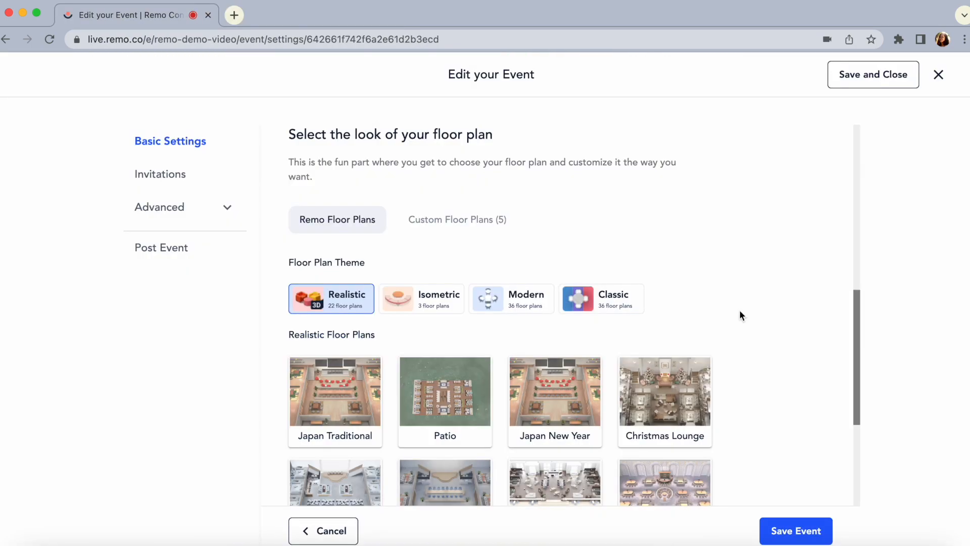
# Set the event's expected attendance to 200
pyautogui.scroll(-5, 740, 310)
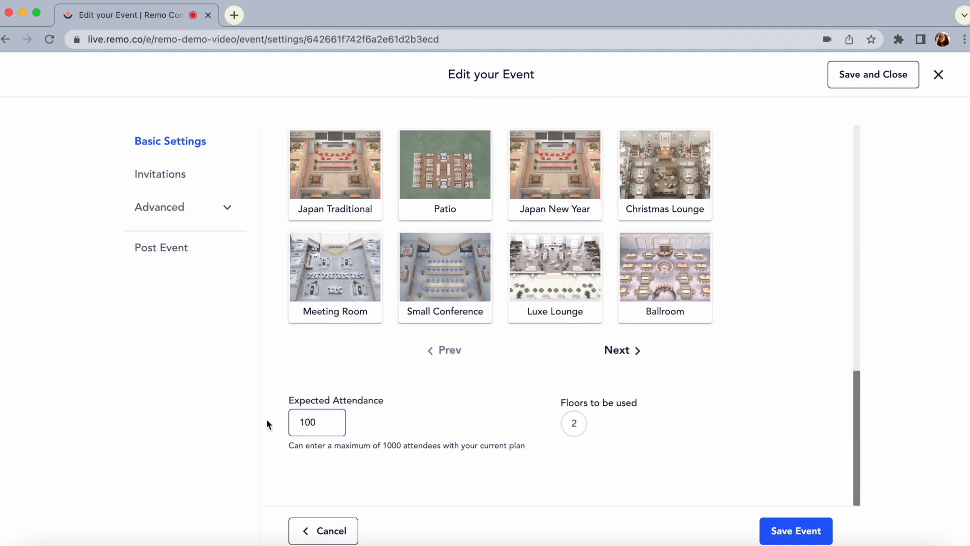
pyautogui.moveTo(316, 424); pyautogui.dragTo(288, 423)
pyautogui.write('200')
pyautogui.click(638, 458)
# Open the event's Invitations settings and enter the first speaker's email address in the speaker invitations
pyautogui.click(180, 180)
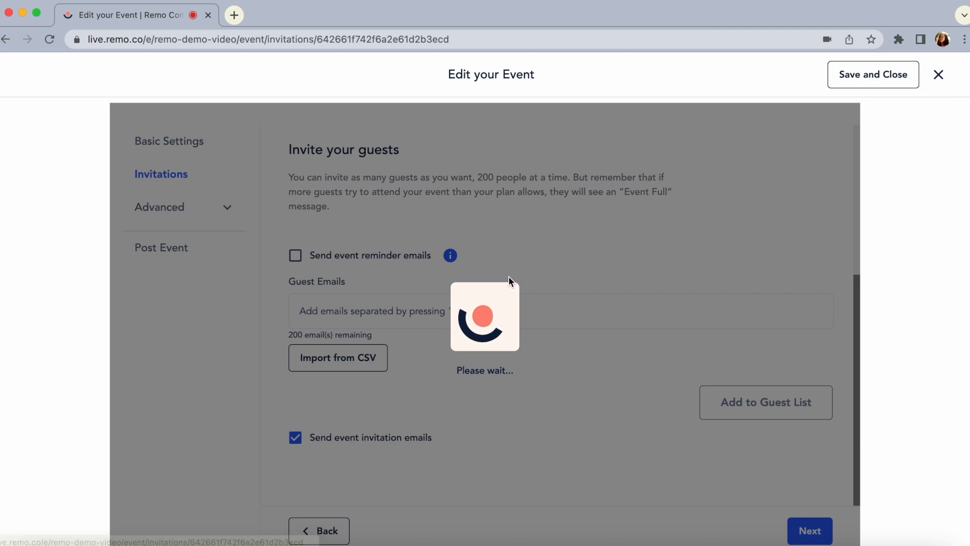
pyautogui.scroll(10, 625, 286)
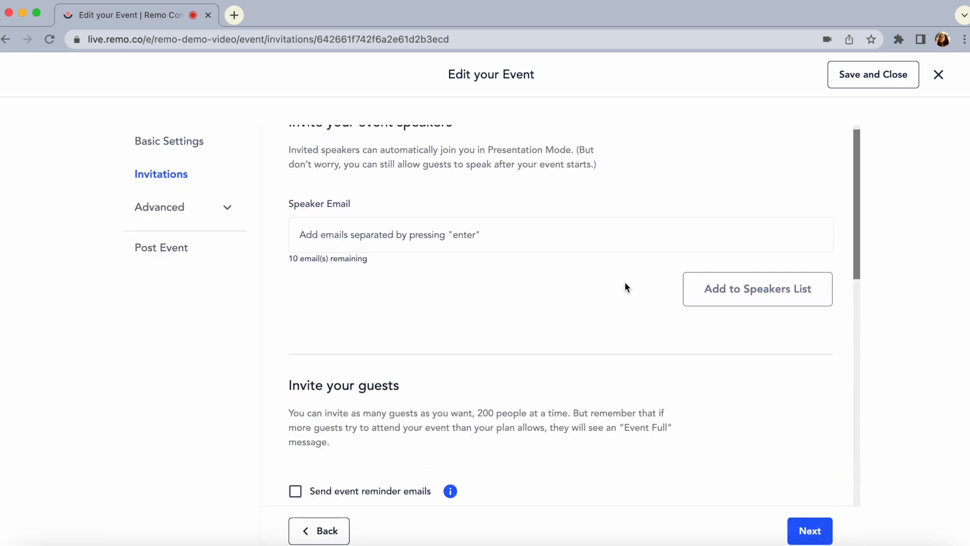
pyautogui.scroll(2, 624, 287)
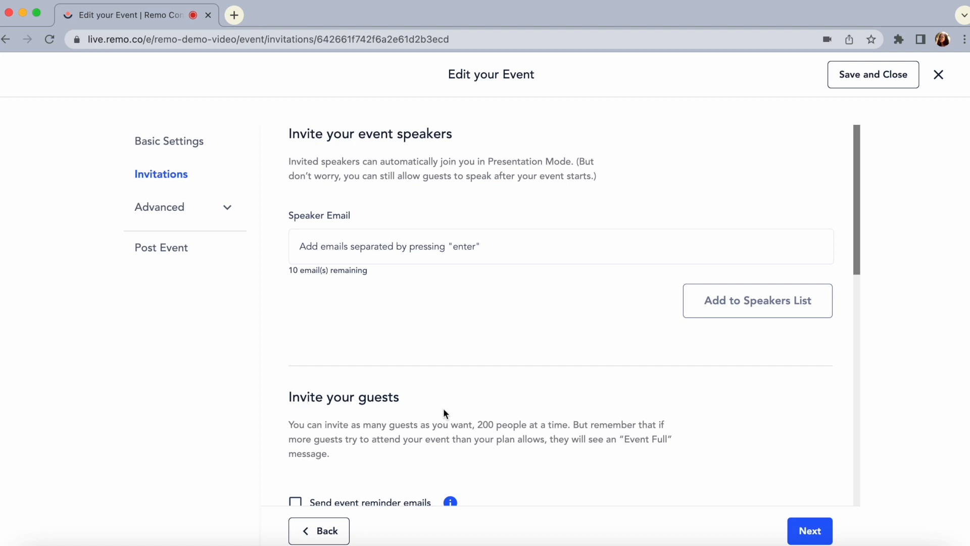
pyautogui.click(372, 246)
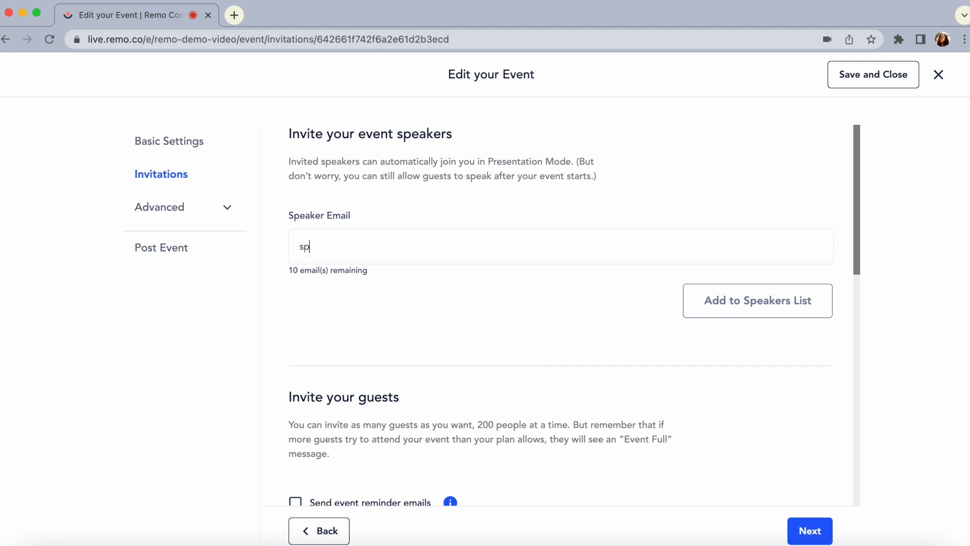
pyautogui.press('Return')
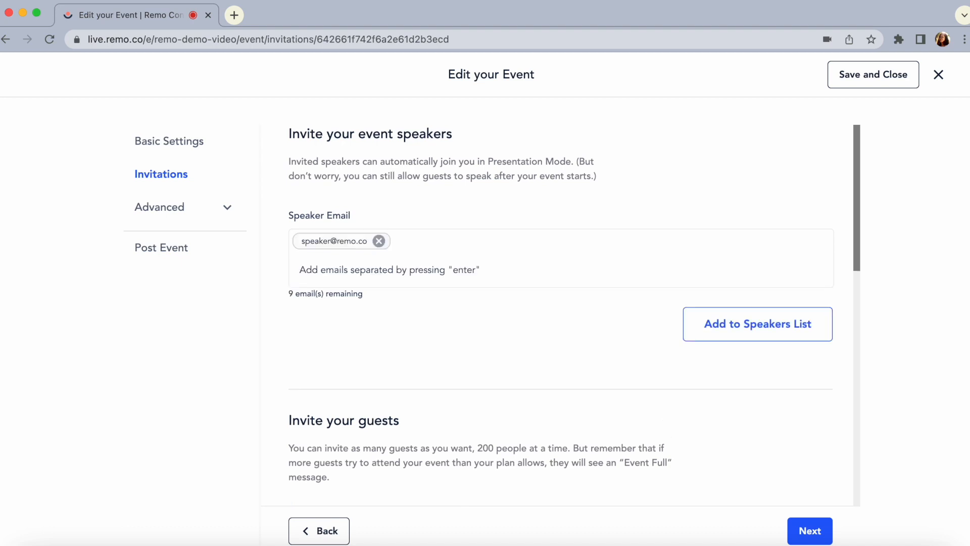
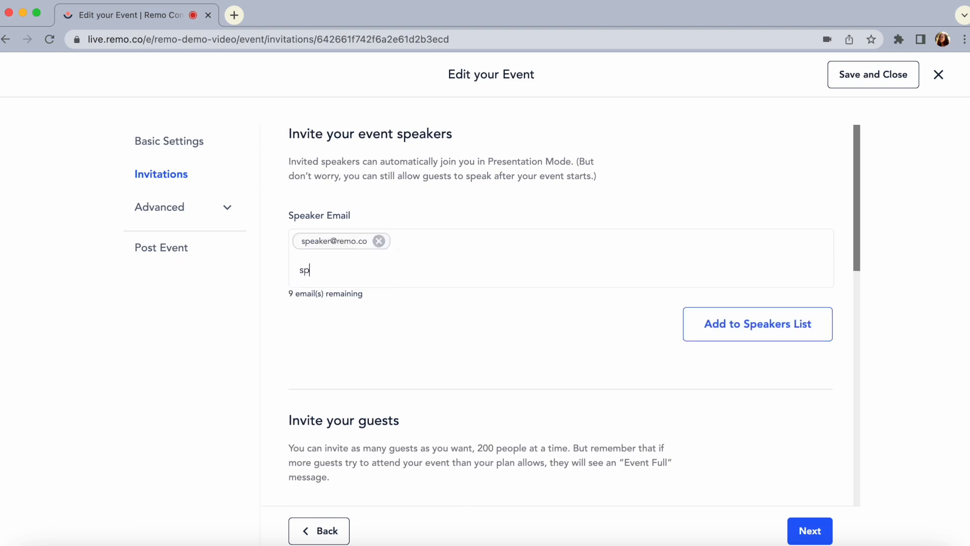
# Enter two more speaker email addresses and add all three speakers to the speakers list
pyautogui.press('Return')
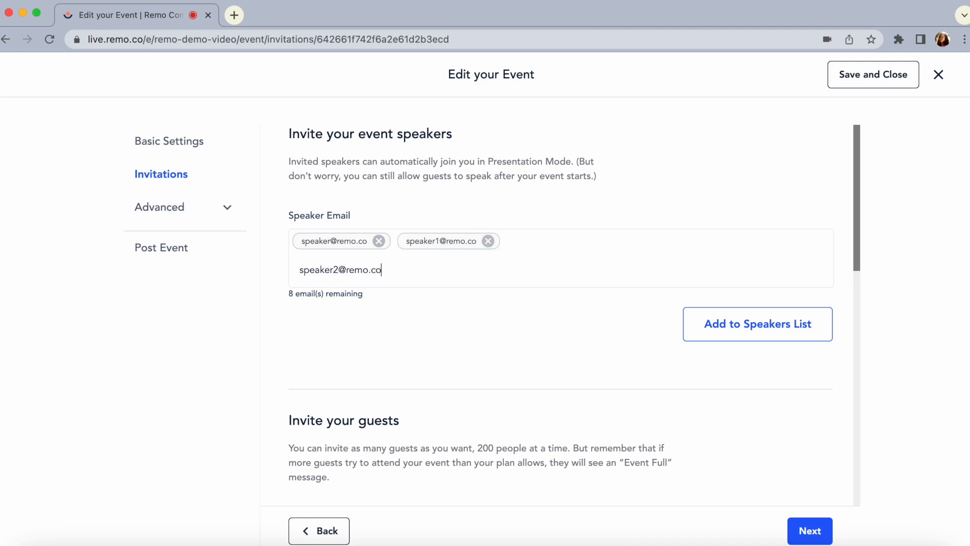
pyautogui.press('Return')
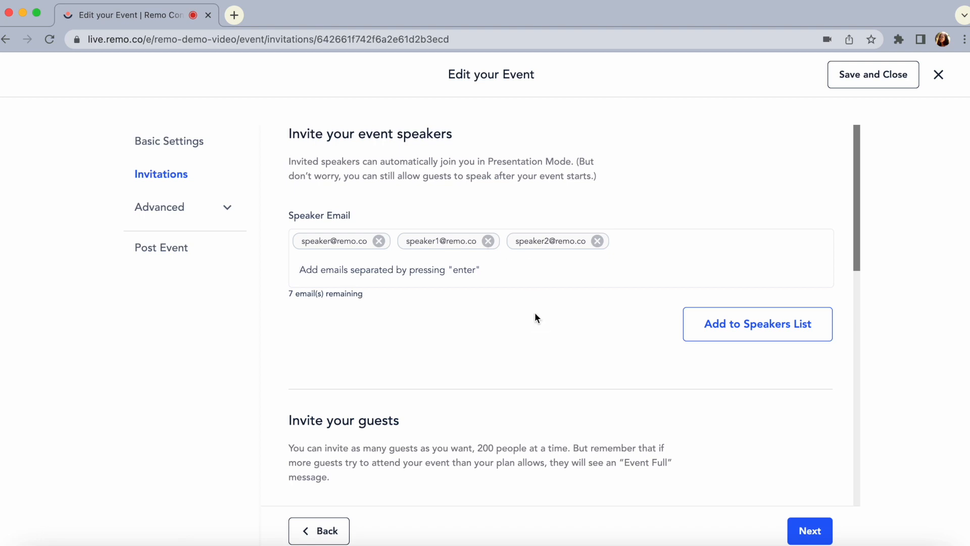
pyautogui.click(717, 333)
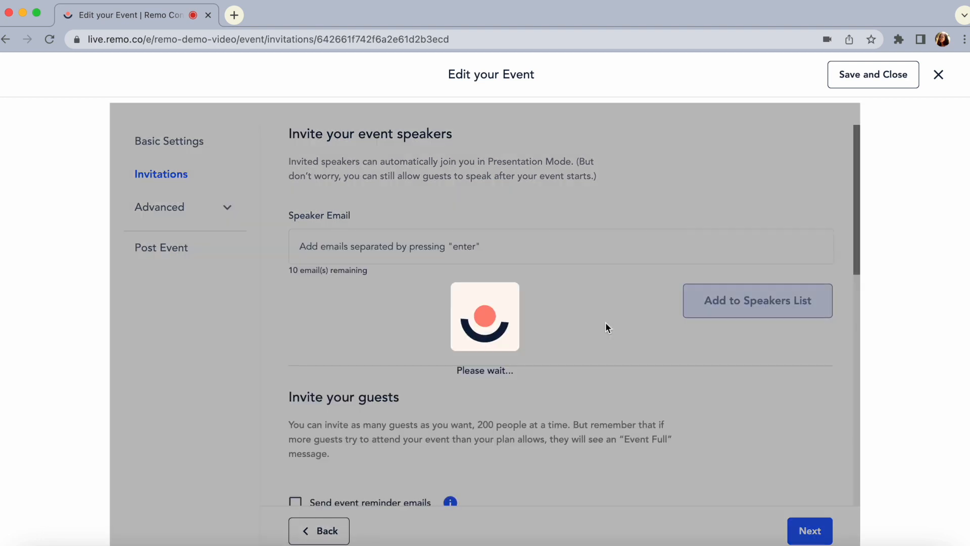
# Enable event reminder emails for guests, enter two guest email addresses, and add them to the guest list
pyautogui.scroll(-2, 605, 326)
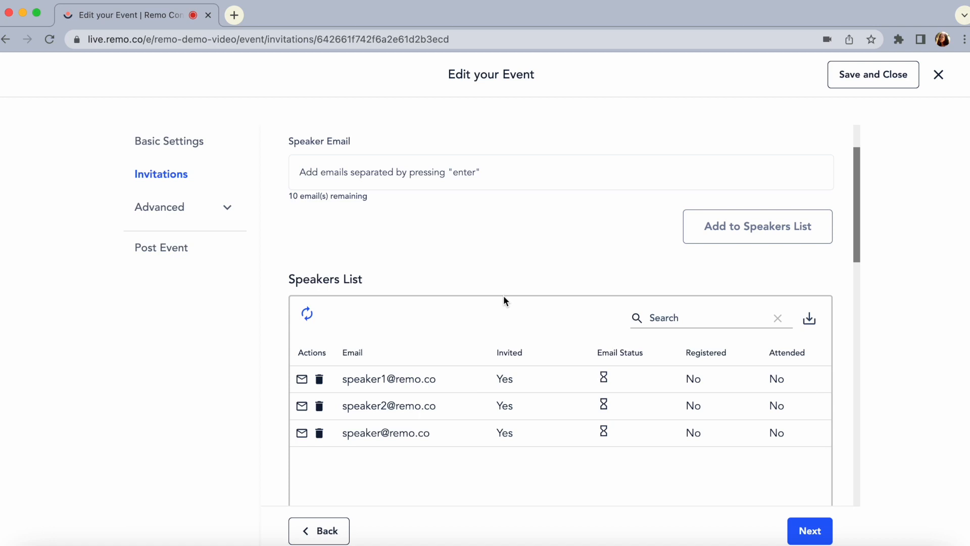
pyautogui.scroll(-10, 504, 300)
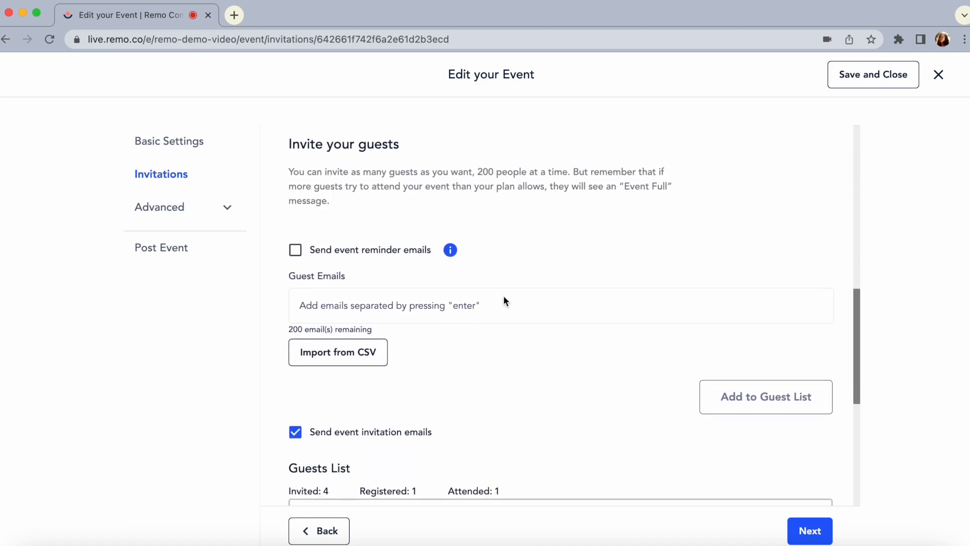
pyautogui.click(435, 288)
pyautogui.press('Return')
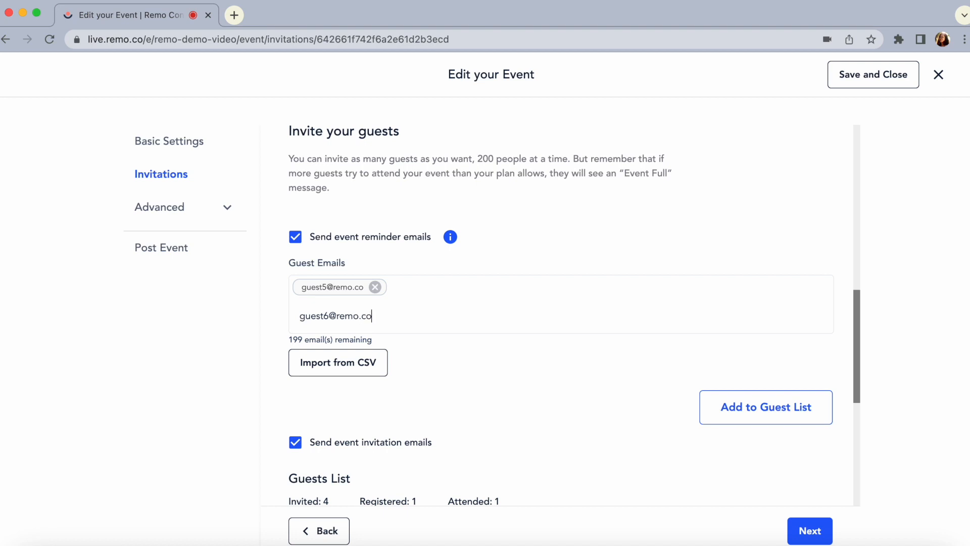
pyautogui.press('Return')
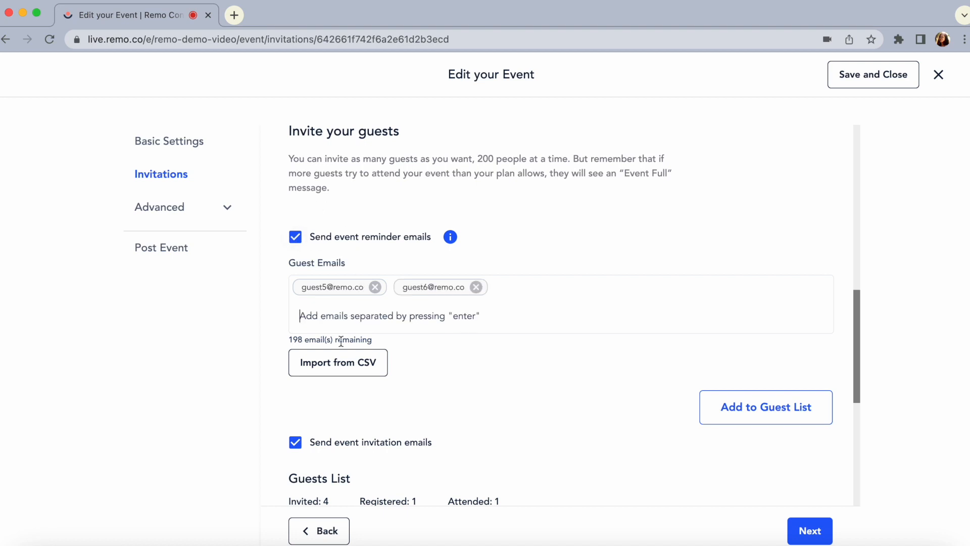
pyautogui.click(739, 413)
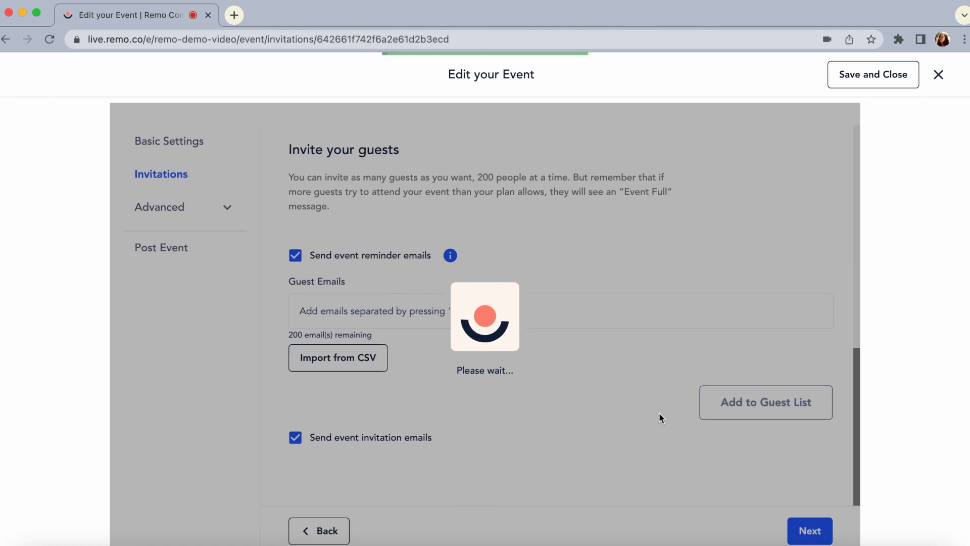
# Examine the invited guests list, including its second page
pyautogui.scroll(-5, 659, 414)
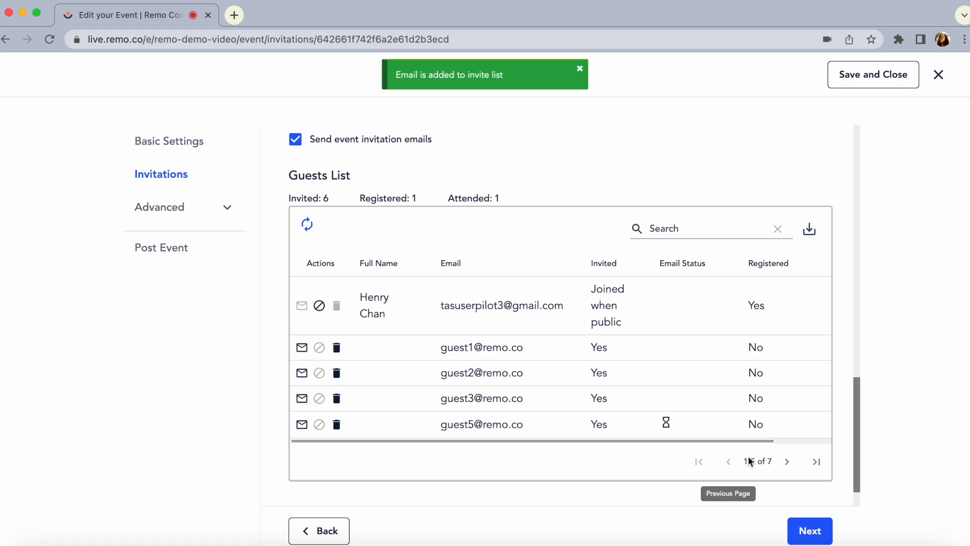
pyautogui.click(787, 463)
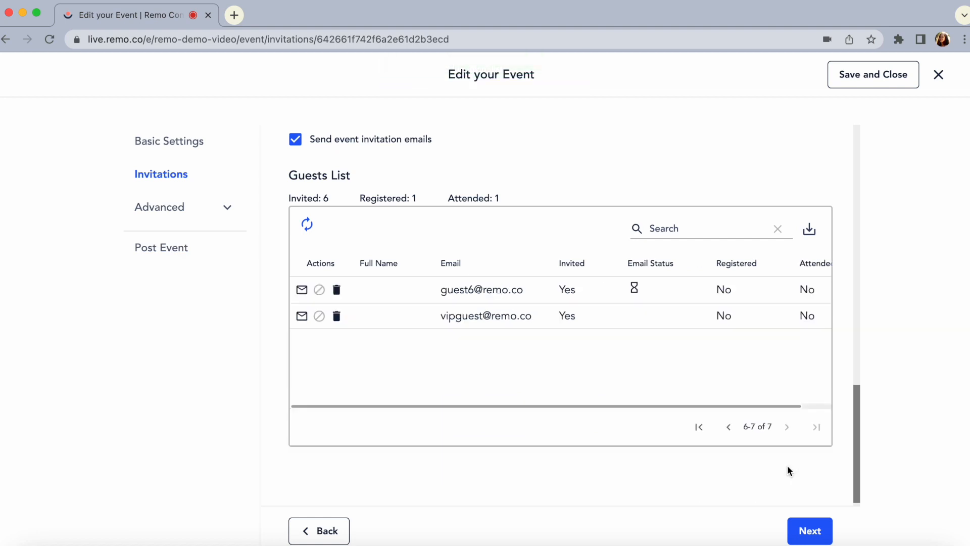
# Examine the remaining columns of the guests list and return to its first page
pyautogui.hscroll(3, 700, 327)
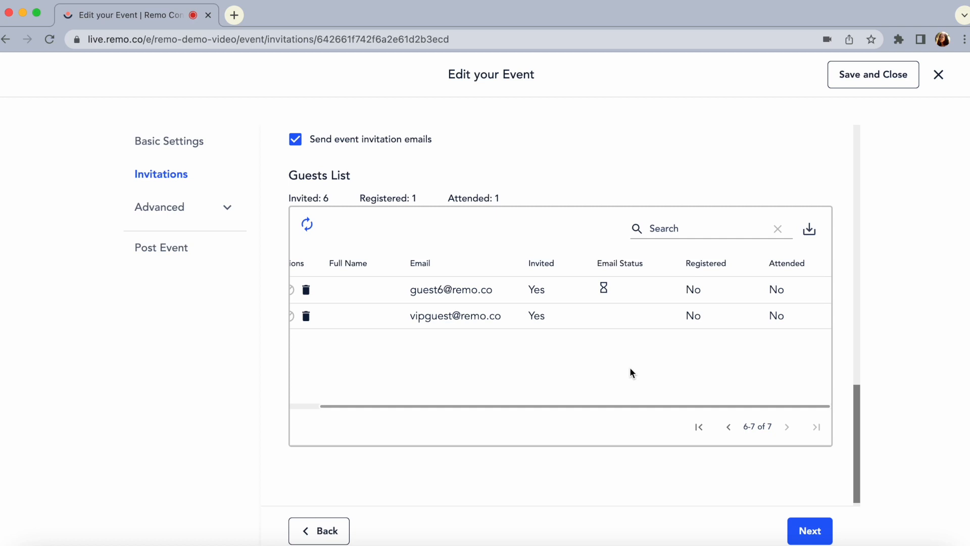
pyautogui.click(728, 427)
pyautogui.hscroll(-2, 614, 375)
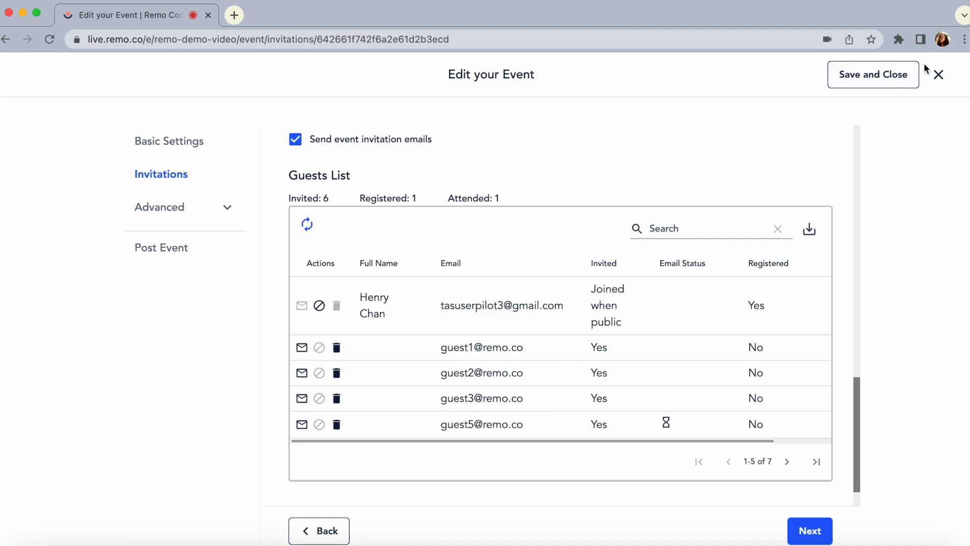
# Open the advanced Event Details settings and enable displaying the event in Remo's Event Discovery
pyautogui.click(156, 205)
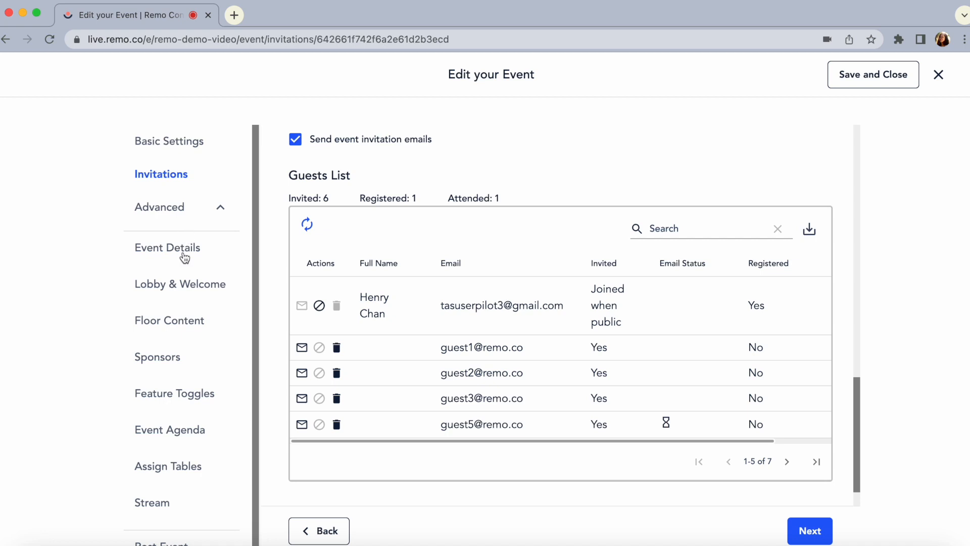
pyautogui.click(184, 260)
pyautogui.scroll(5, 413, 324)
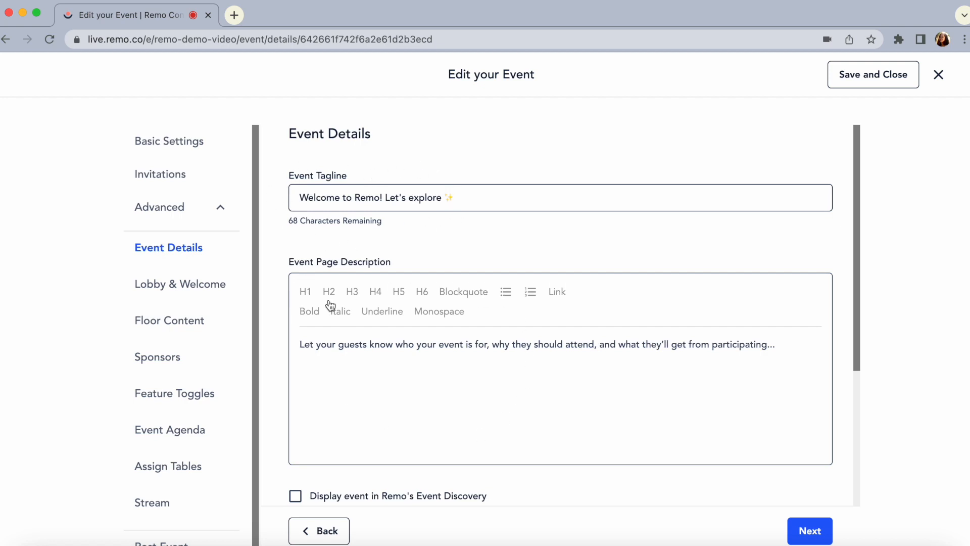
pyautogui.scroll(-3, 389, 449)
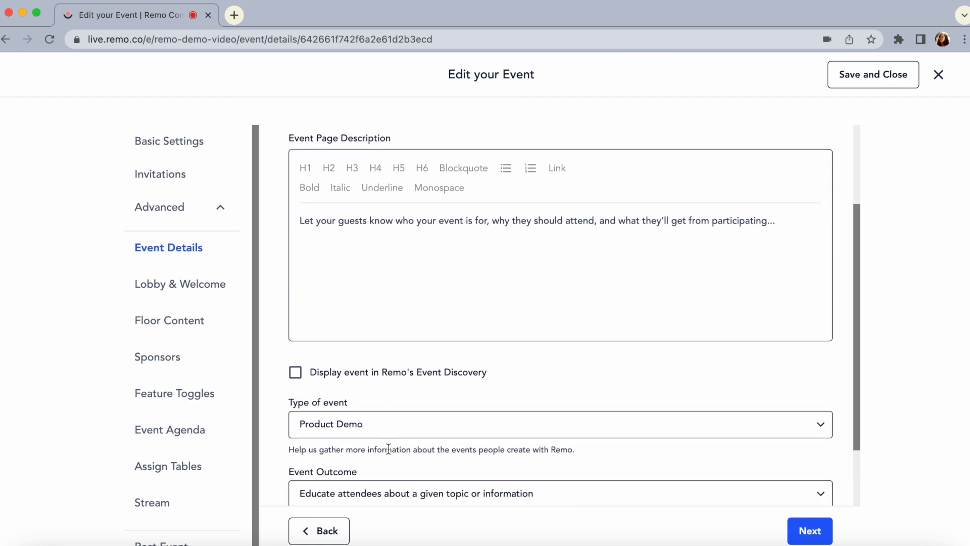
pyautogui.click(296, 372)
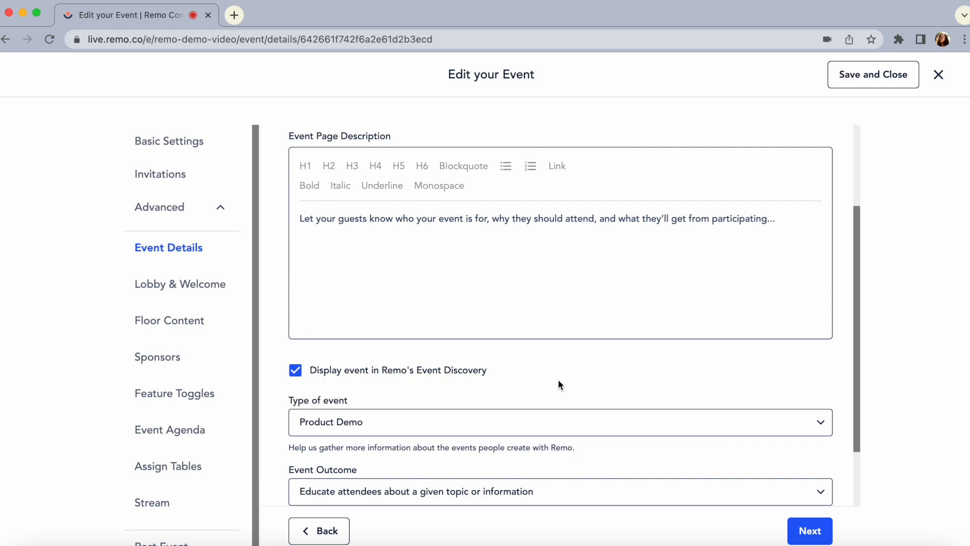
# Review the type-of-event choices and keep "Educate attendees about a given topic or information" as the event outcome
pyautogui.scroll(-3, 559, 385)
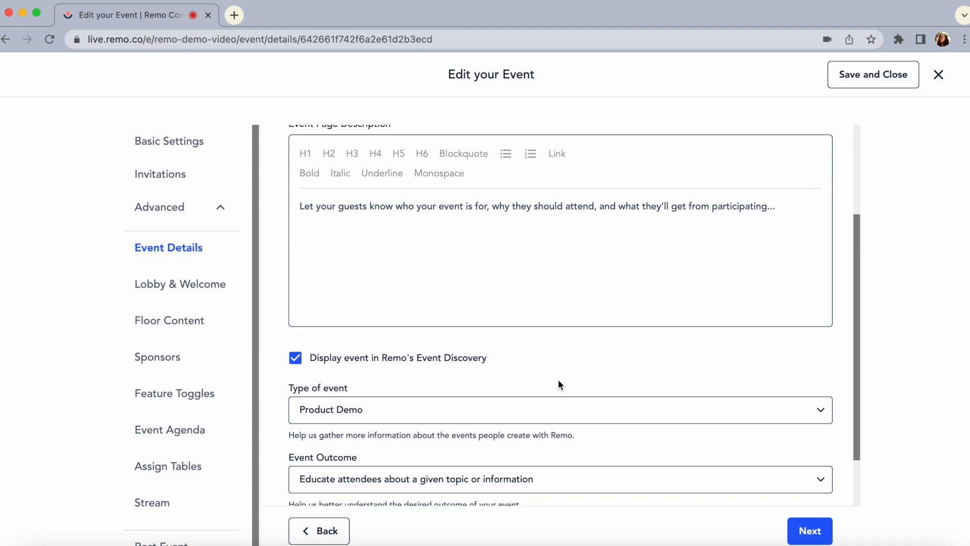
pyautogui.click(615, 349)
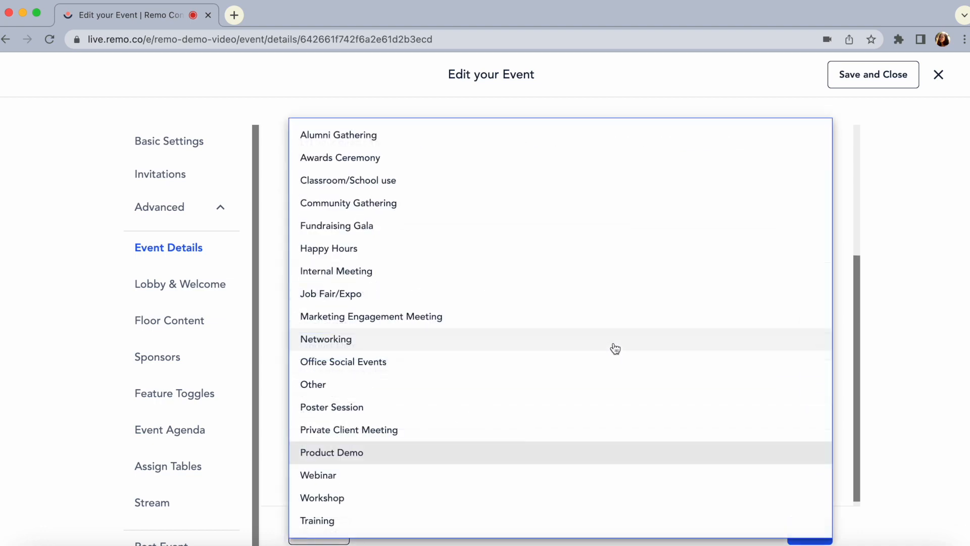
pyautogui.click(278, 413)
pyautogui.click(397, 426)
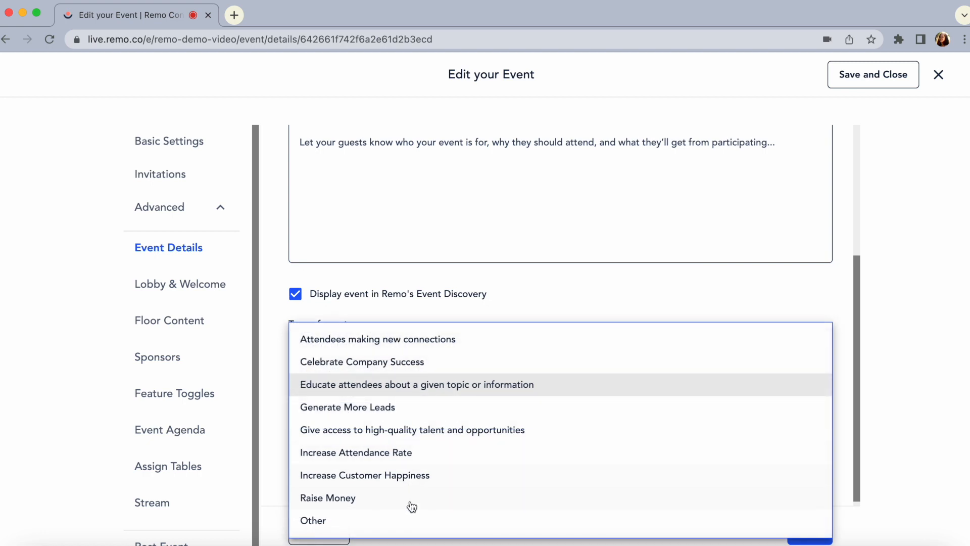
pyautogui.click(416, 385)
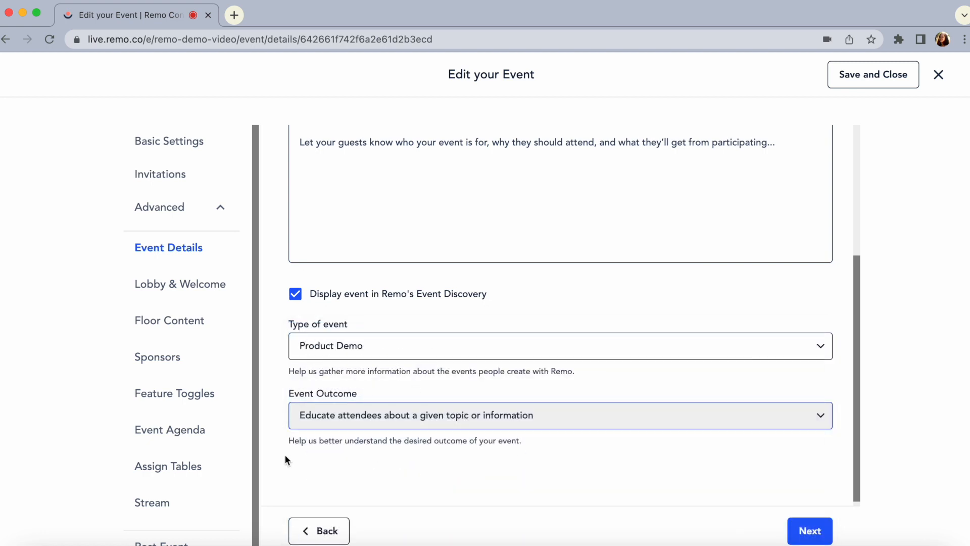
pyautogui.click(339, 498)
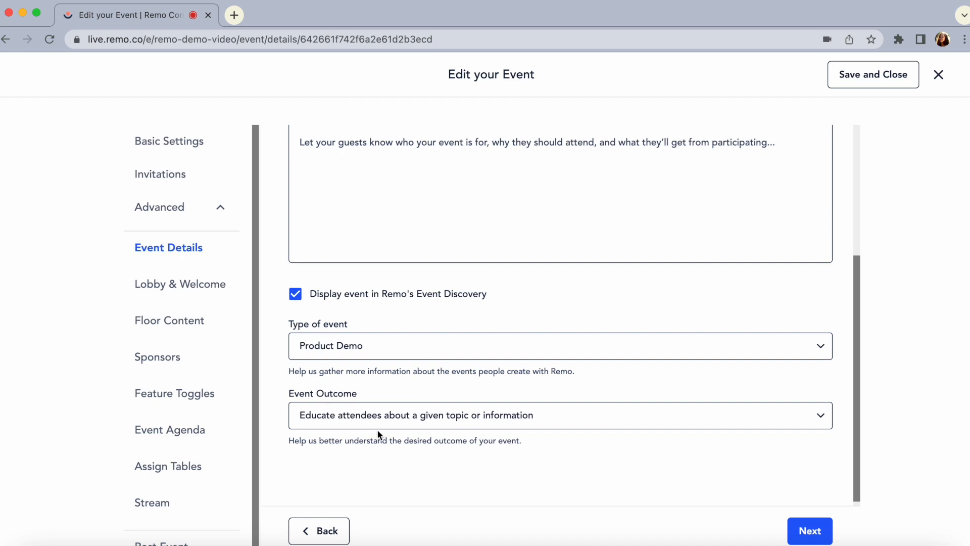
# Enable the guest lobby in Lobby & Welcome with the message "Thanks for coming! We'll open the doors in just a bit!"
pyautogui.click(184, 289)
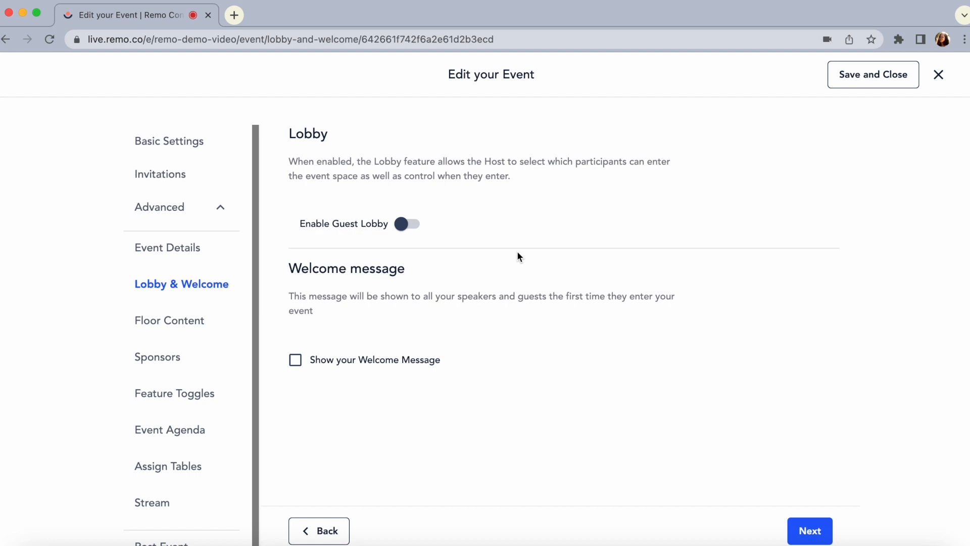
pyautogui.click(412, 224)
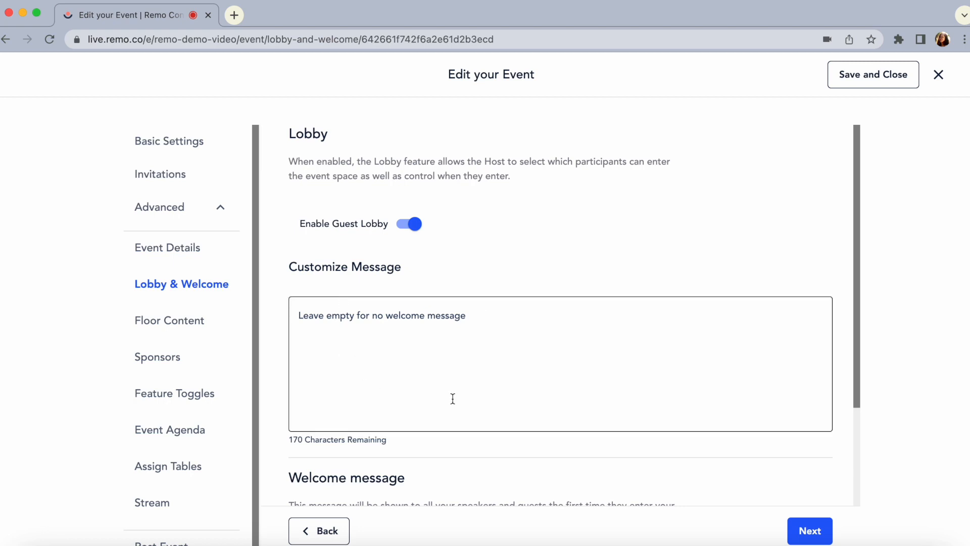
pyautogui.click(451, 385)
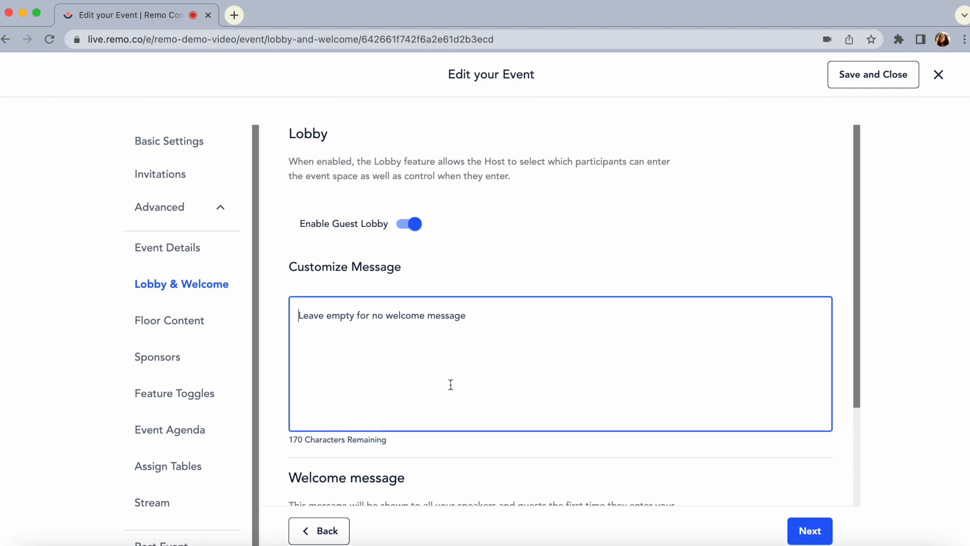
pyautogui.write("Thanks for coming! We'll open the doors in just a b")
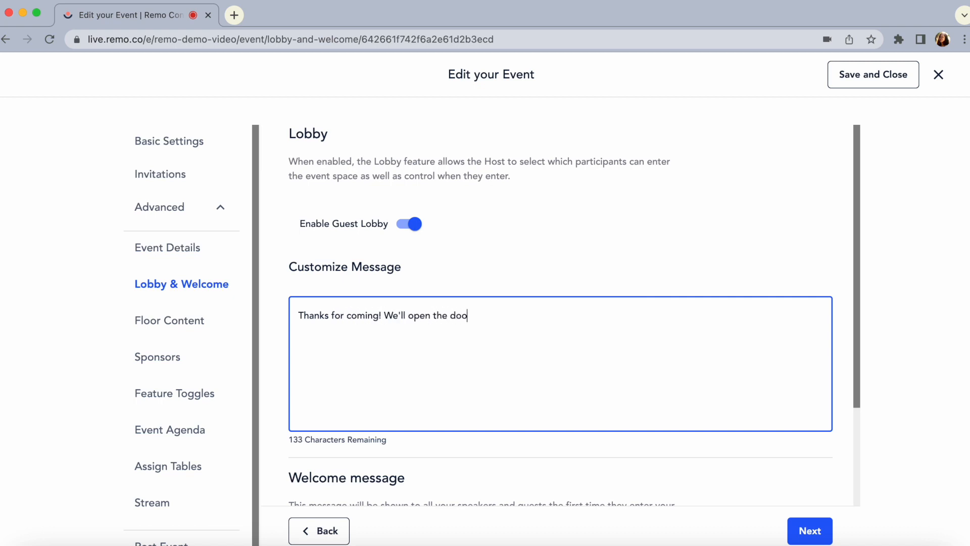
# Enable the welcome message and paste text welcoming ##user to the AI trends in Marketing Summit and asking them to join the Discovery table
pyautogui.scroll(-3, 556, 303)
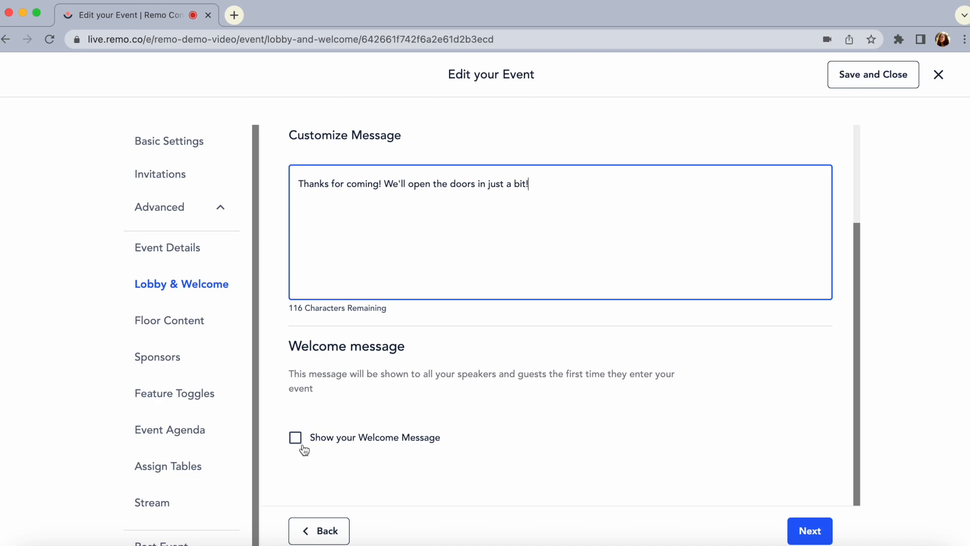
pyautogui.click(296, 438)
pyautogui.scroll(-3, 438, 402)
pyautogui.scroll(-2, 438, 399)
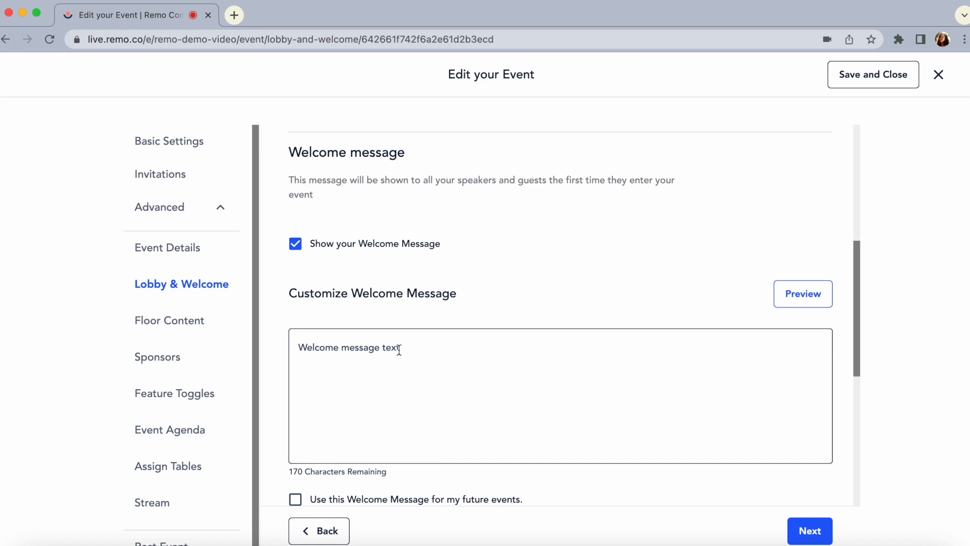
pyautogui.click(402, 350)
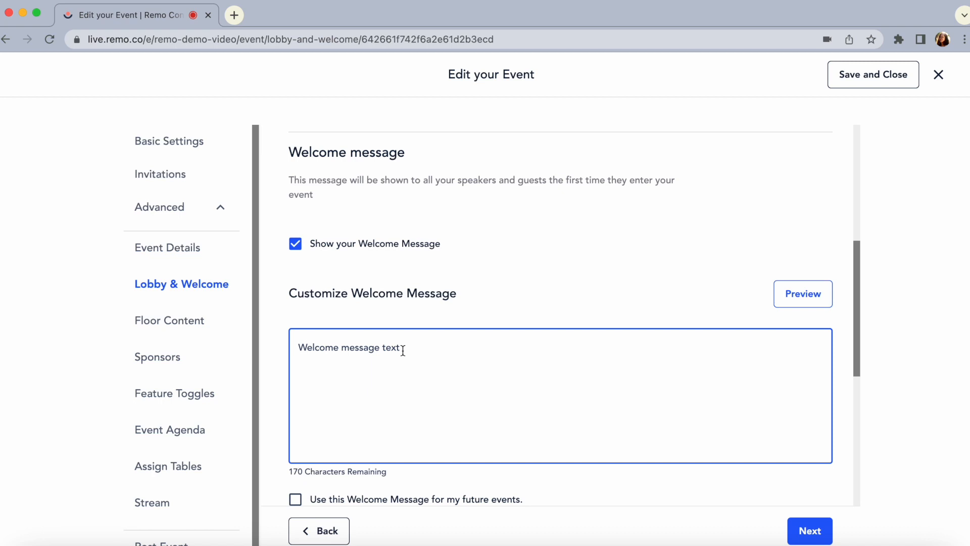
pyautogui.press('super+v')
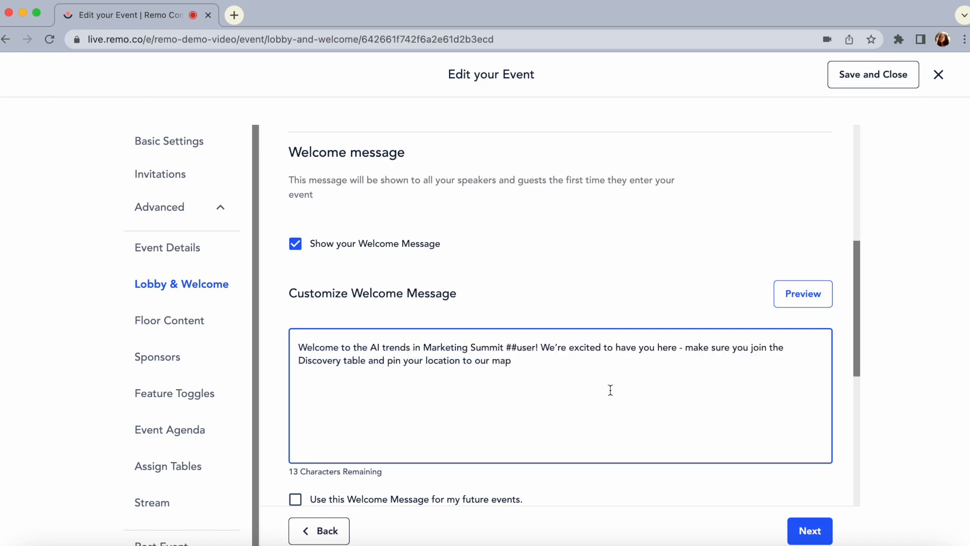
# Set the welcome message's added media type to Video
pyautogui.scroll(-5, 514, 353)
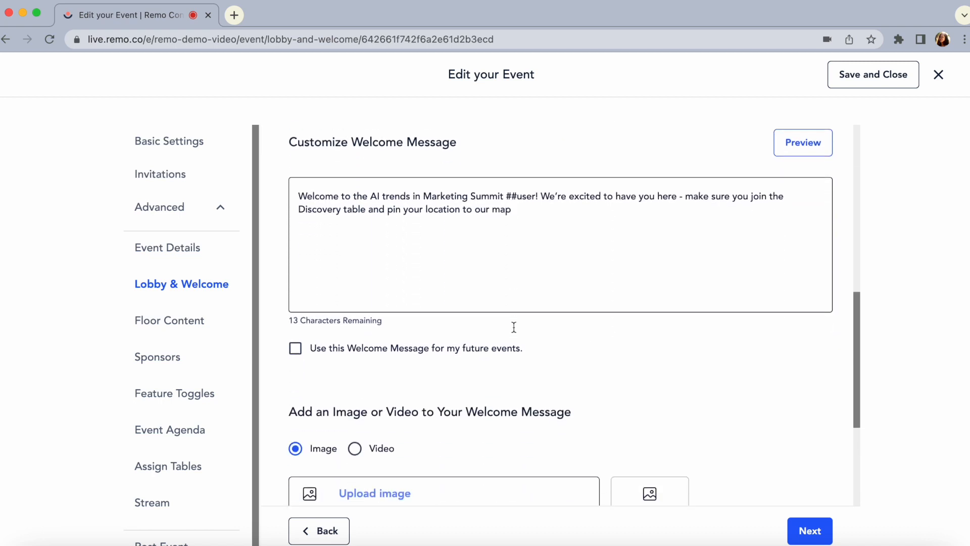
pyautogui.scroll(-5, 514, 328)
pyautogui.click(385, 308)
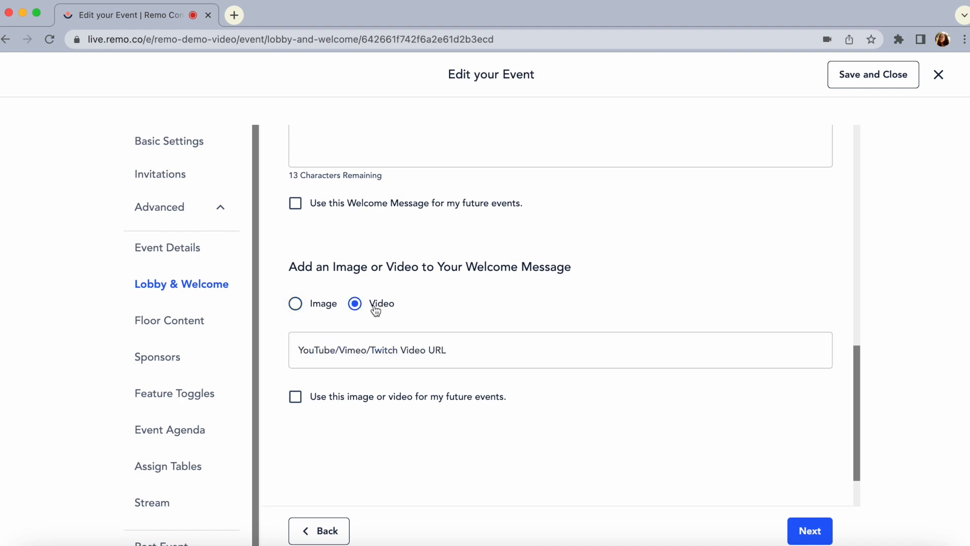
# Examine the Left Billboard and Right Billboard settings in the event's Floor Content
pyautogui.click(171, 321)
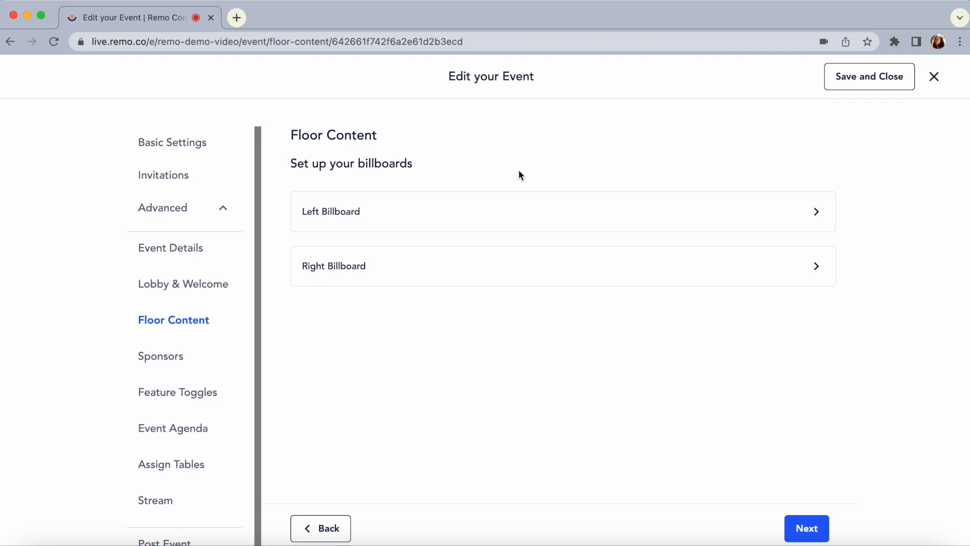
pyautogui.click(490, 205)
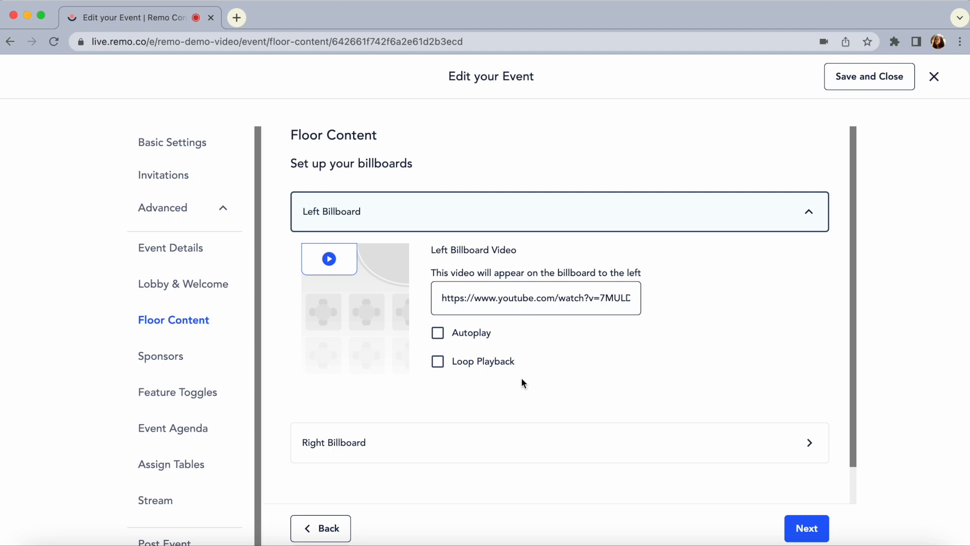
pyautogui.click(509, 218)
pyautogui.click(496, 267)
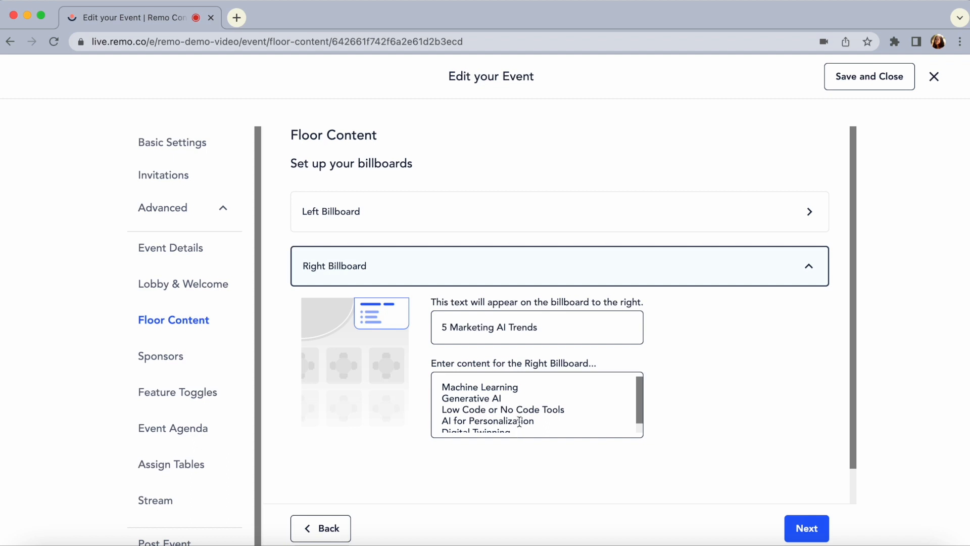
pyautogui.scroll(-1, 520, 421)
pyautogui.scroll(1, 519, 422)
pyautogui.click(741, 276)
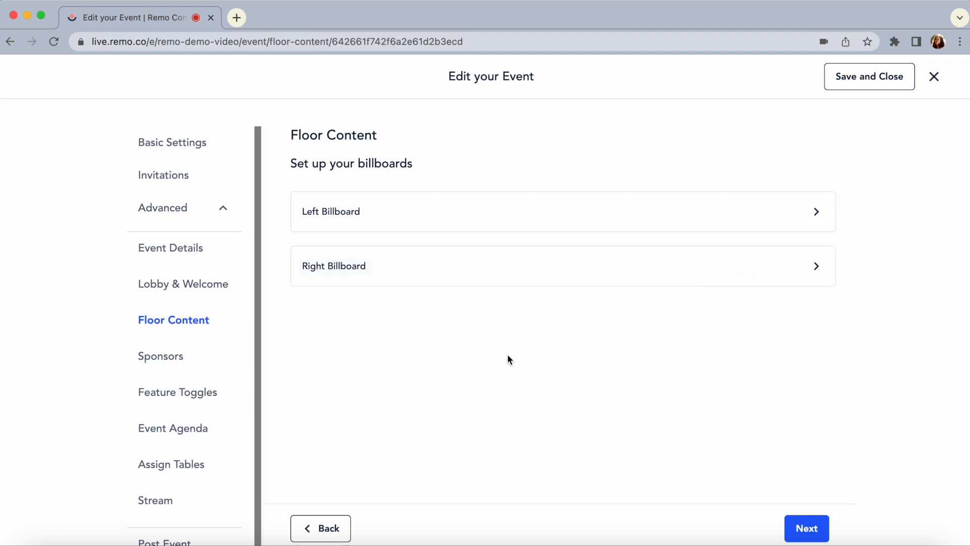
# Start a new sponsor in the event's Sponsors settings with the company name "Top AI Trends"
pyautogui.click(195, 355)
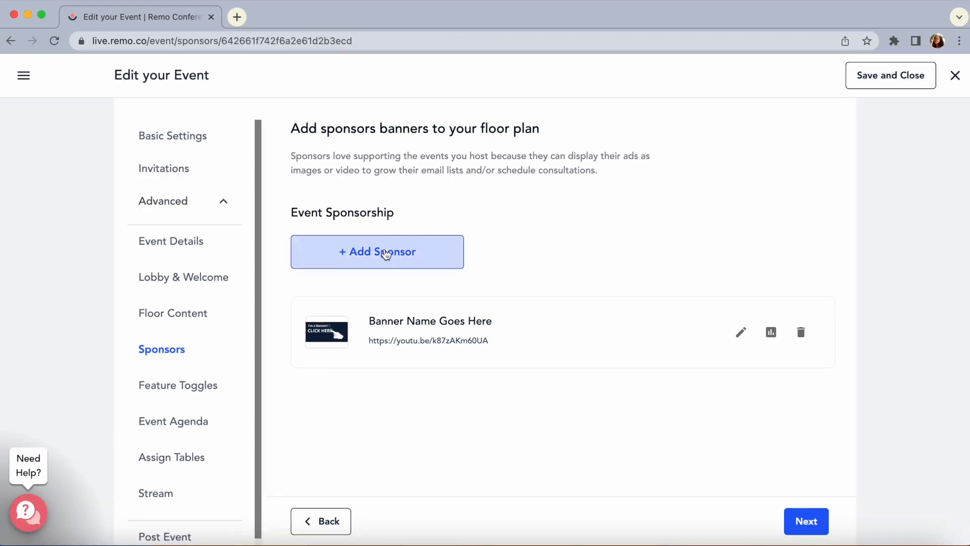
pyautogui.click(383, 254)
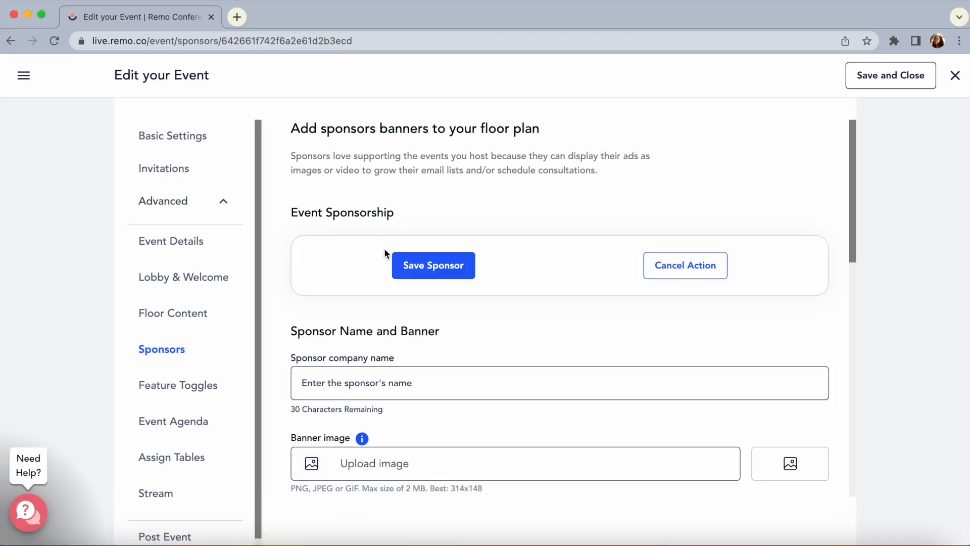
pyautogui.click(470, 384)
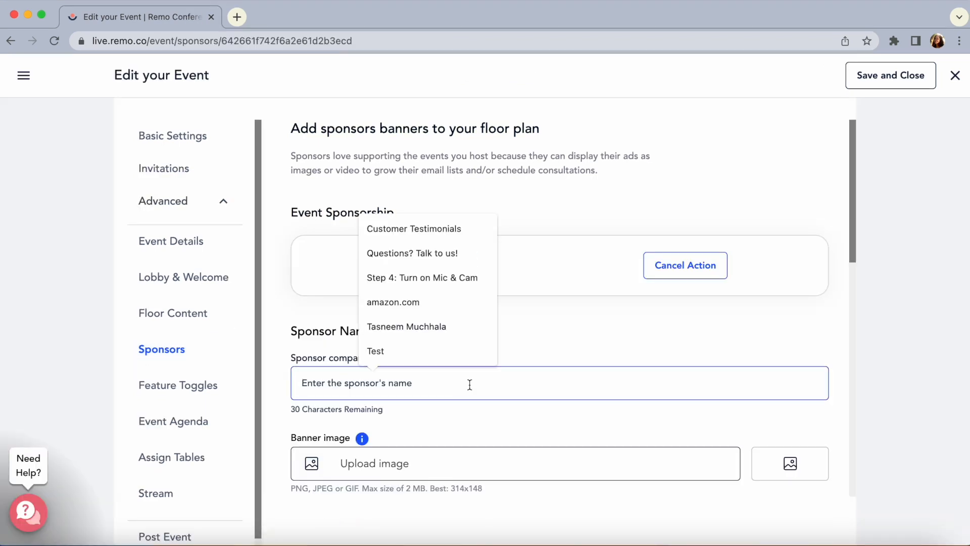
pyautogui.write('Top AI Trends')
# Upload "Banner Floorplan Image" from the Banner Demo folder in Documents as the sponsor's banner image
pyautogui.scroll(-2, 531, 403)
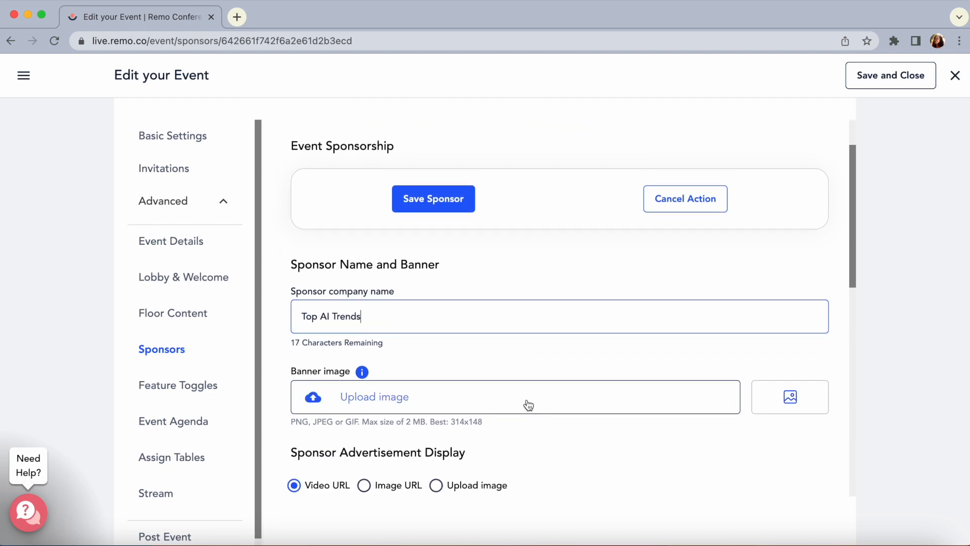
pyautogui.scroll(-1, 528, 404)
pyautogui.click(421, 370)
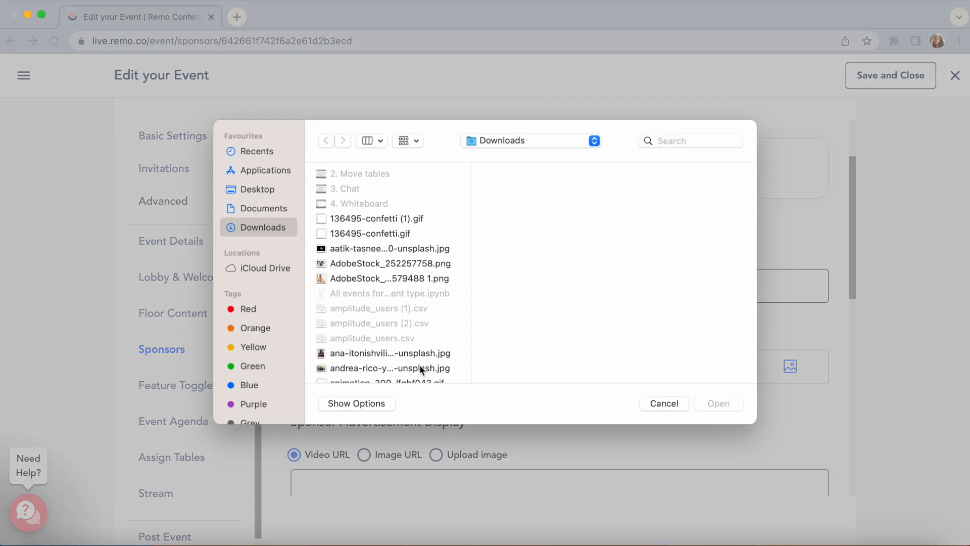
pyautogui.click(283, 209)
pyautogui.click(454, 175)
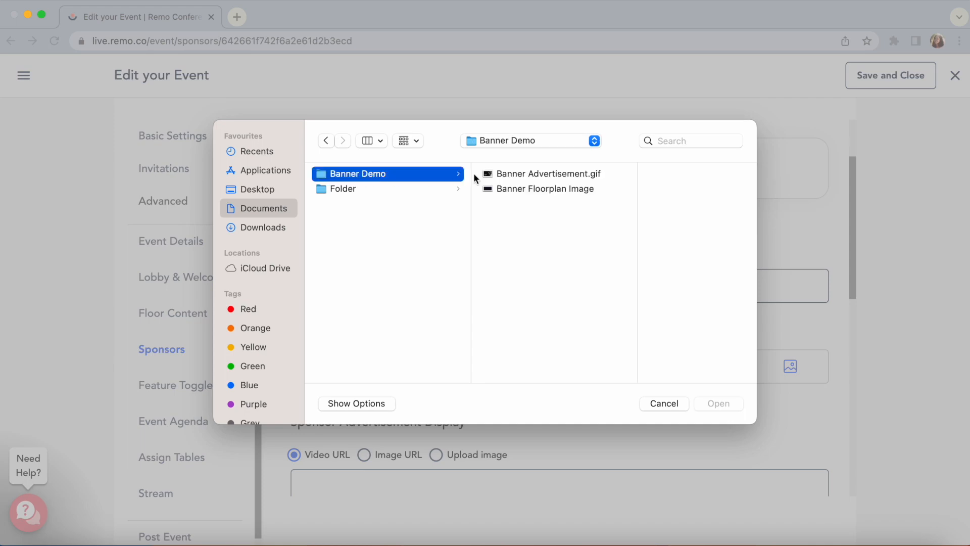
pyautogui.click(557, 189)
pyautogui.doubleClick(558, 190)
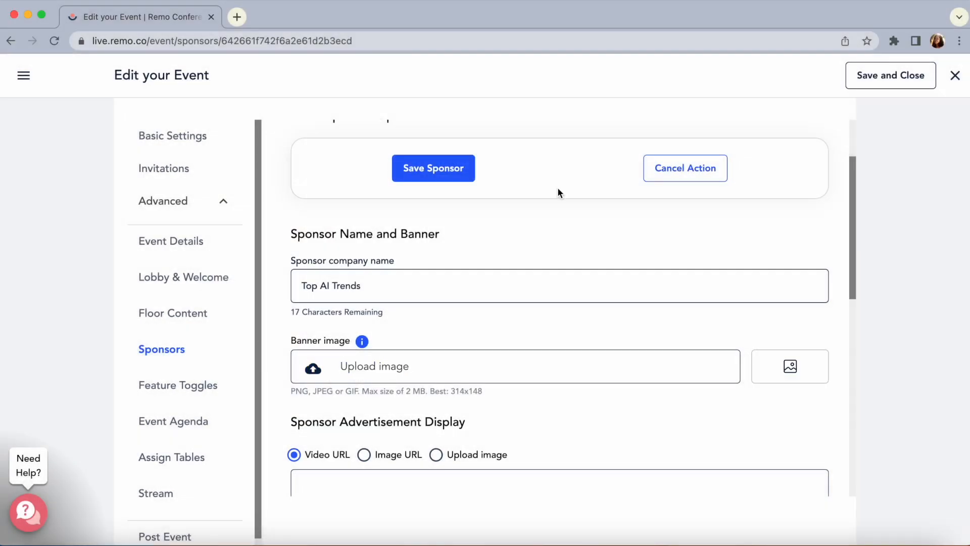
pyautogui.scroll(-2, 627, 406)
pyautogui.scroll(-1, 628, 408)
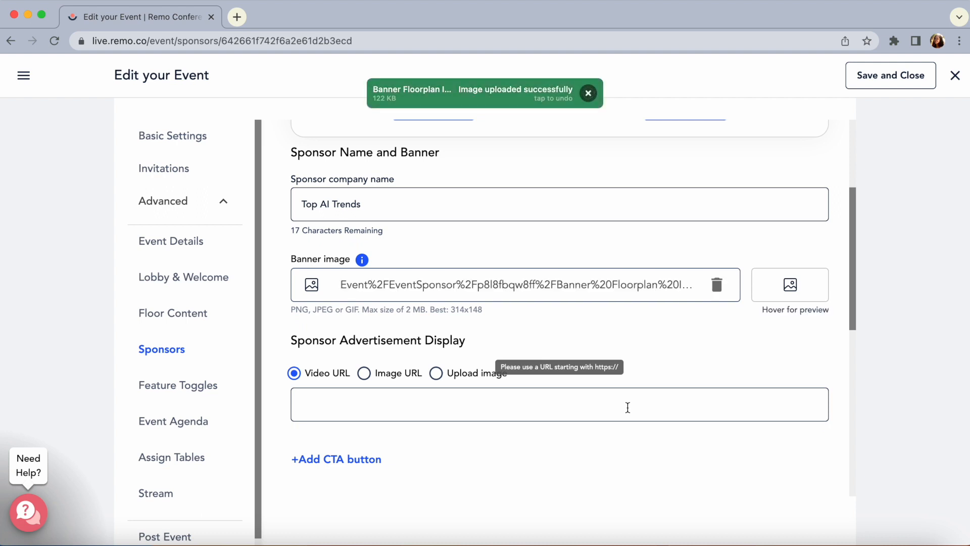
pyautogui.click(518, 409)
pyautogui.click(480, 435)
pyautogui.scroll(-2, 564, 371)
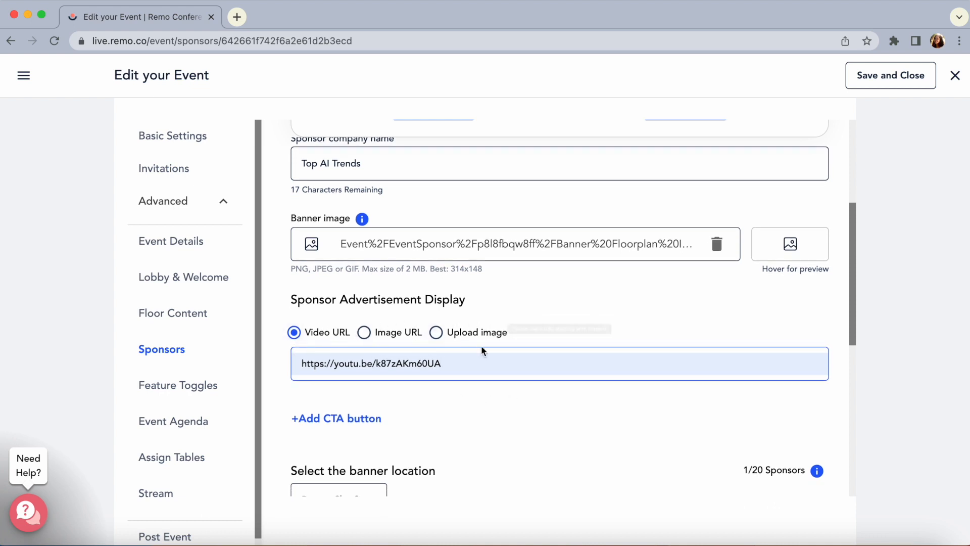
pyautogui.scroll(-1, 468, 404)
pyautogui.click(338, 389)
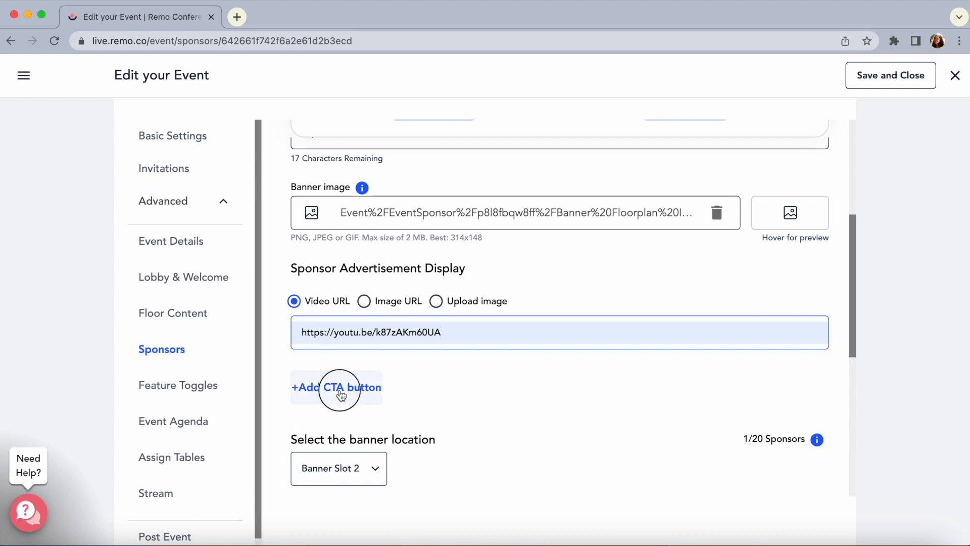
pyautogui.click(347, 451)
pyautogui.scroll(-2, 347, 451)
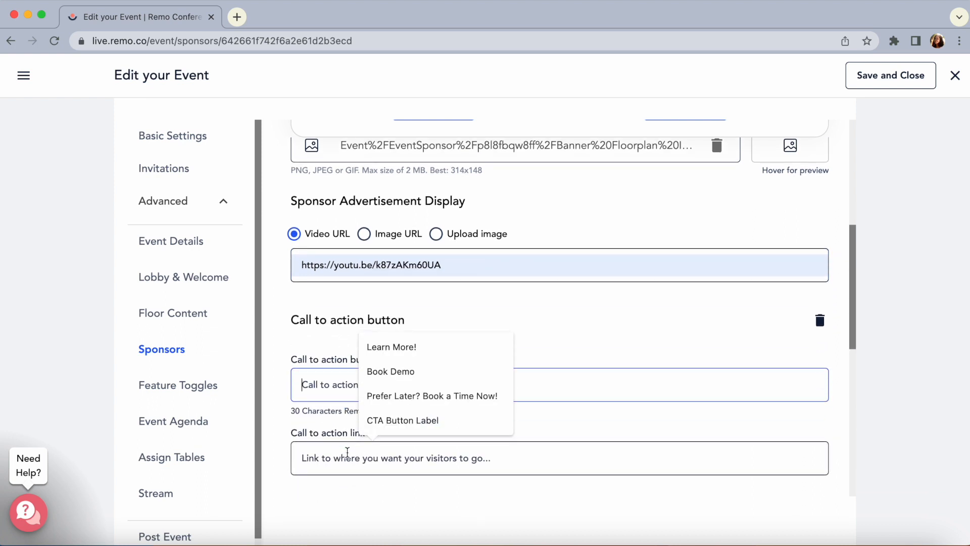
pyautogui.write('Click here')
pyautogui.click(370, 456)
pyautogui.write('https://www.youtube.com/watch?v=7MULDTn909k')
pyautogui.click(442, 428)
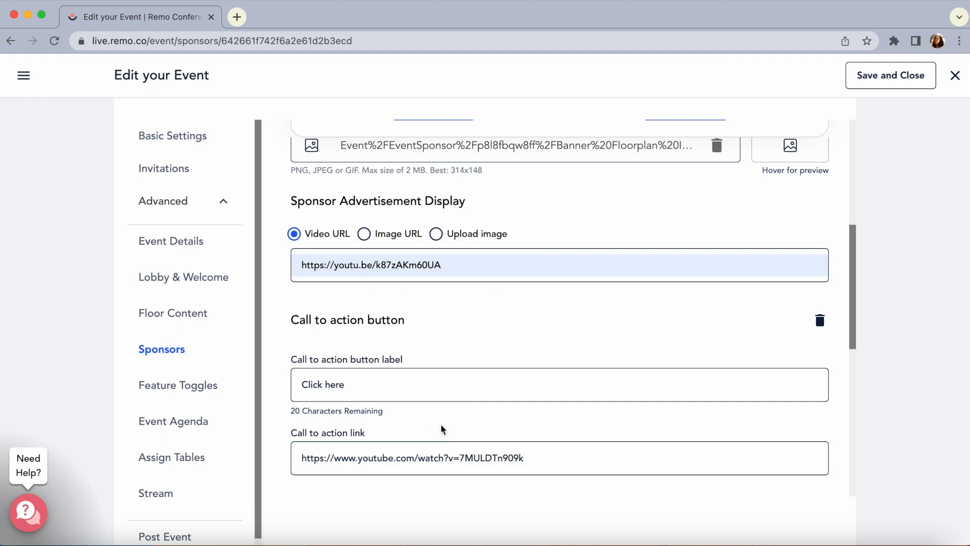
# Set the sponsor's banner location to Banner Slot 3 and save the sponsor ad
pyautogui.scroll(-2, 442, 428)
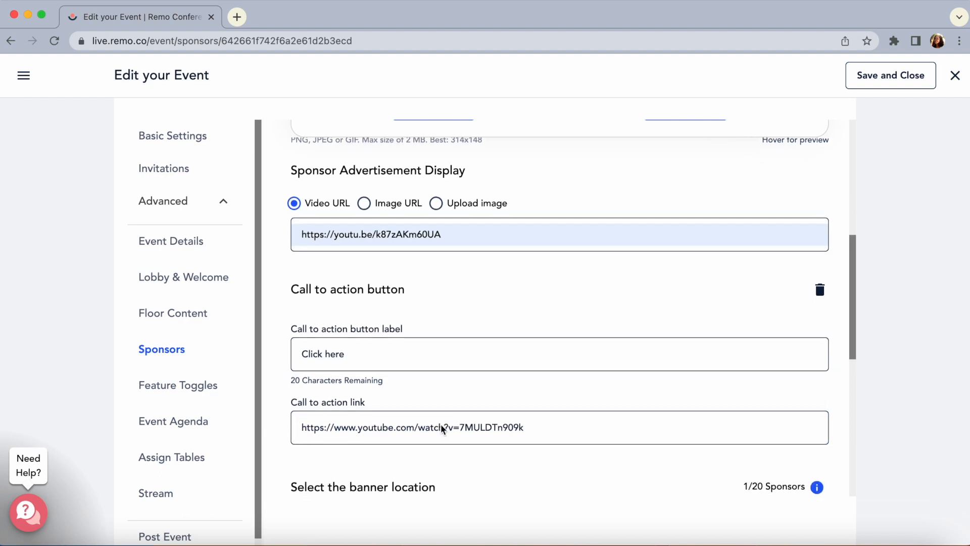
pyautogui.scroll(-4, 442, 429)
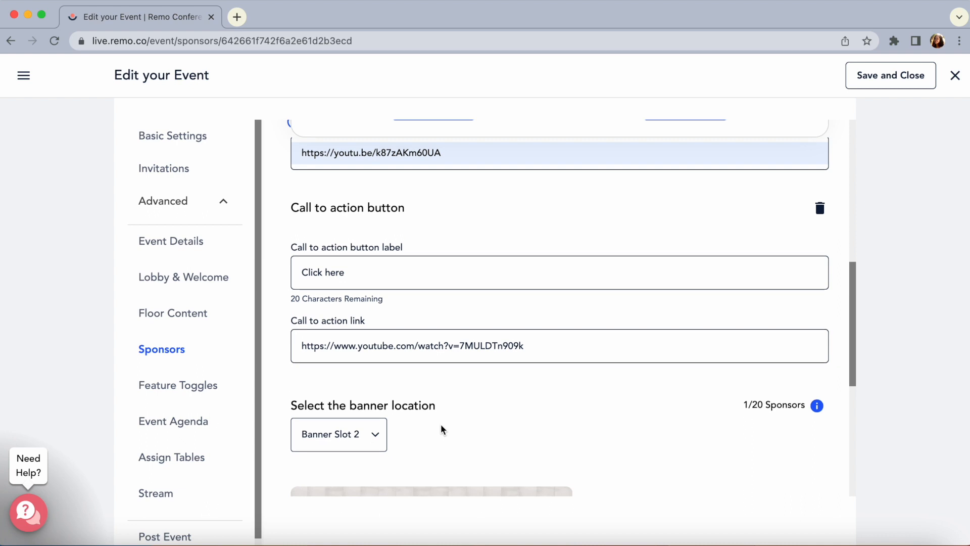
pyautogui.scroll(-8, 441, 429)
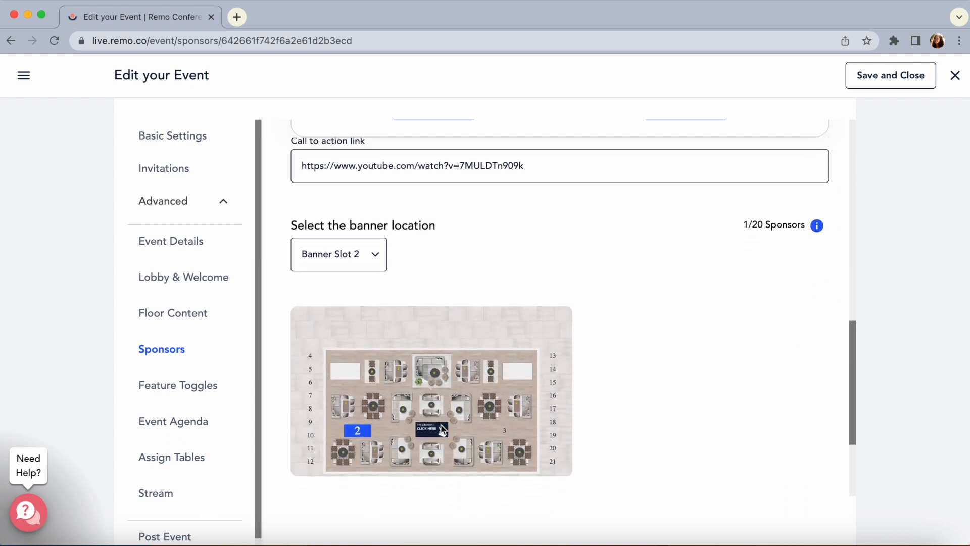
pyautogui.click(374, 234)
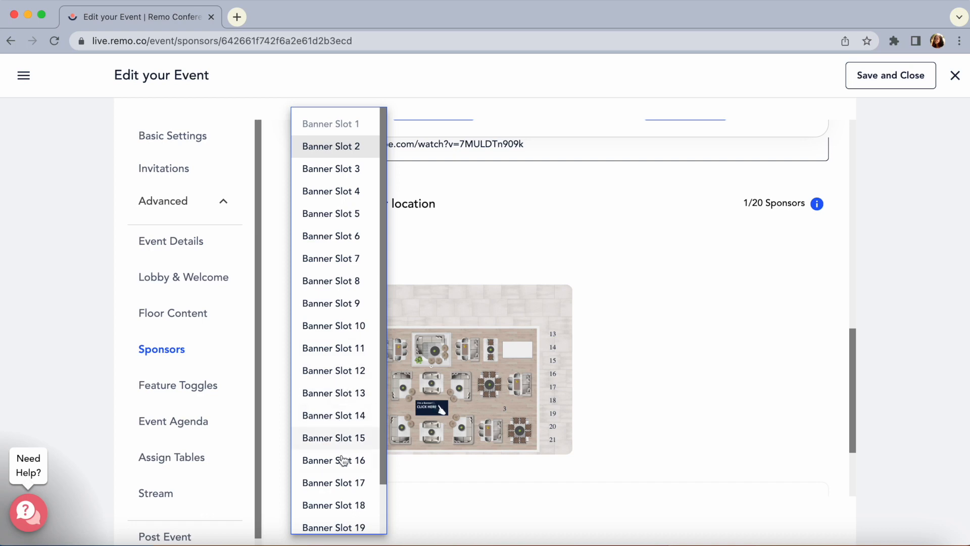
pyautogui.click(344, 168)
pyautogui.scroll(10, 541, 292)
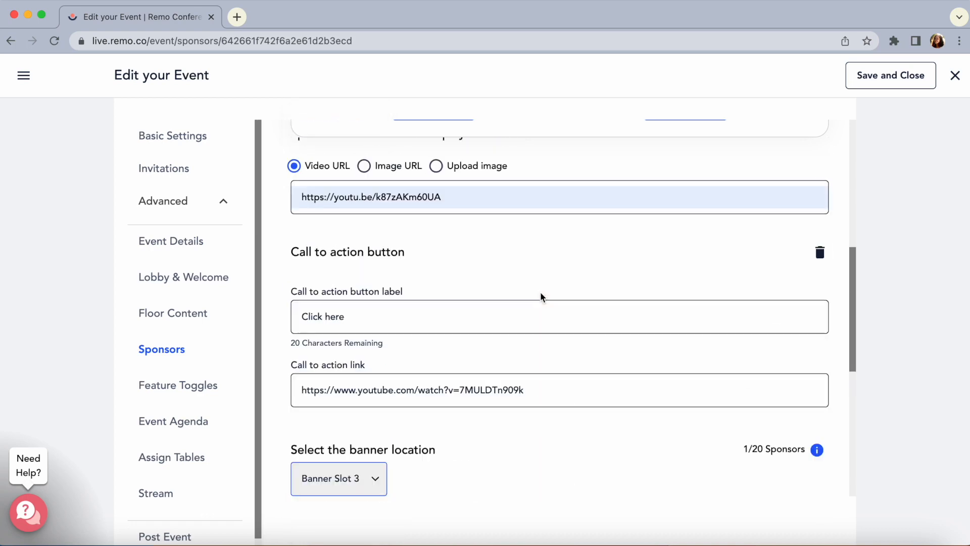
pyautogui.click(433, 190)
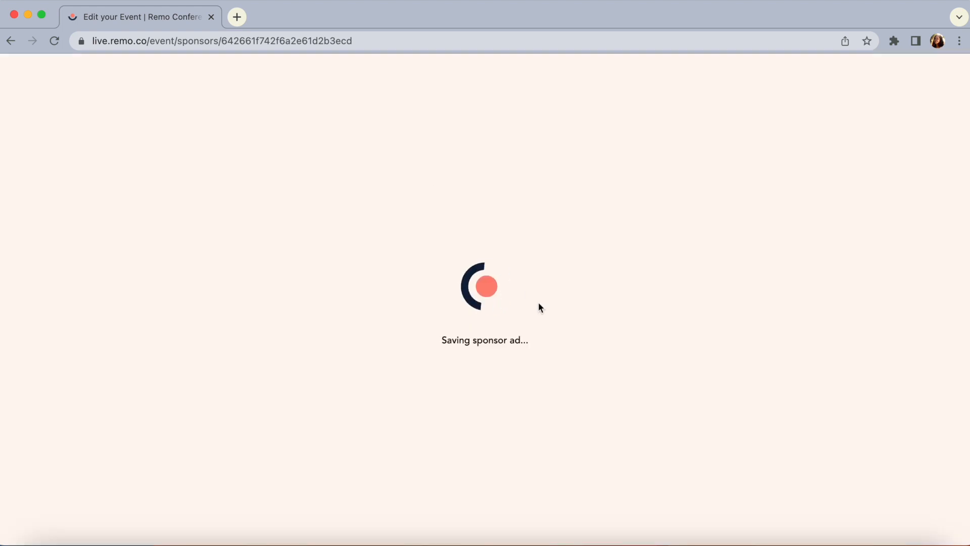
# In the event's Feature Toggles, turn off Show Whiteboard and Show Remoji Reactions and turn on Show Guest Experience Survey
pyautogui.click(206, 393)
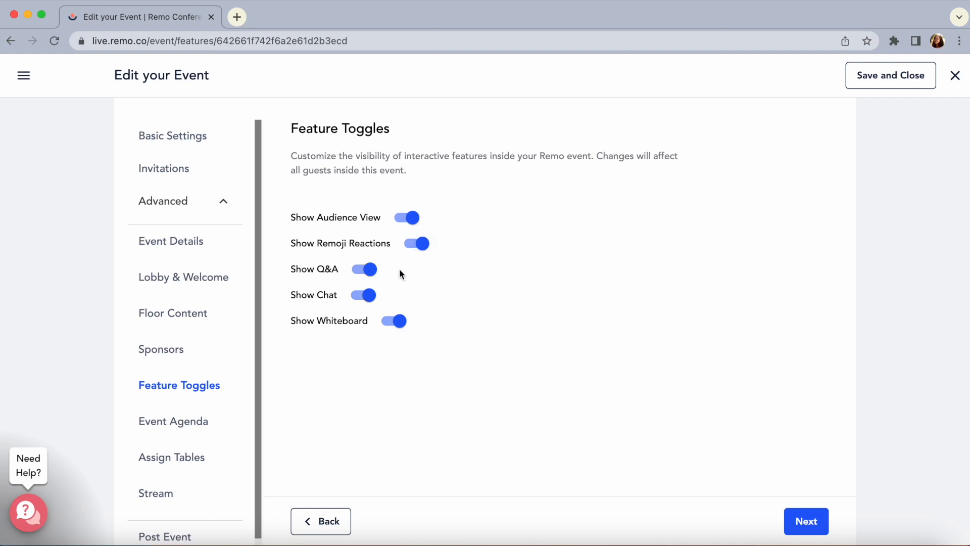
pyautogui.click(398, 322)
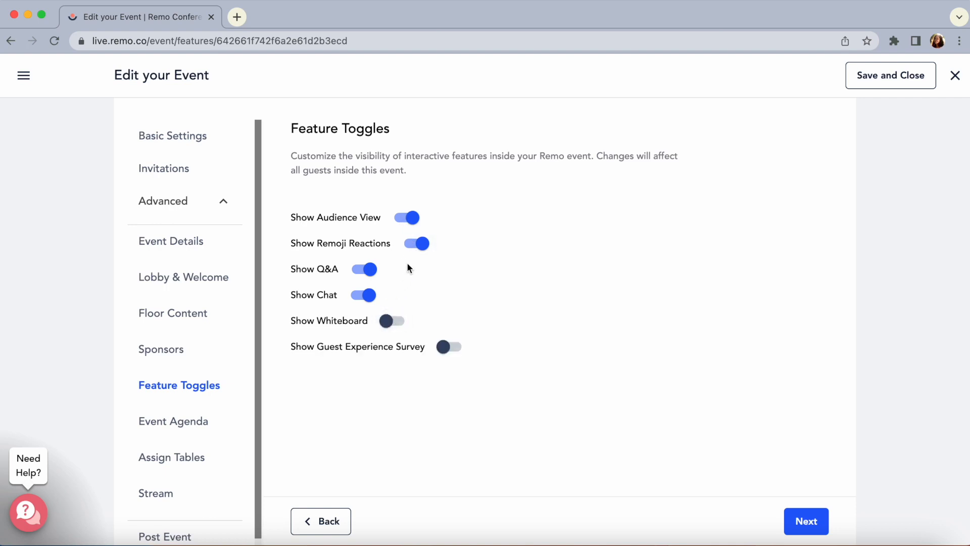
pyautogui.click(416, 250)
pyautogui.click(452, 347)
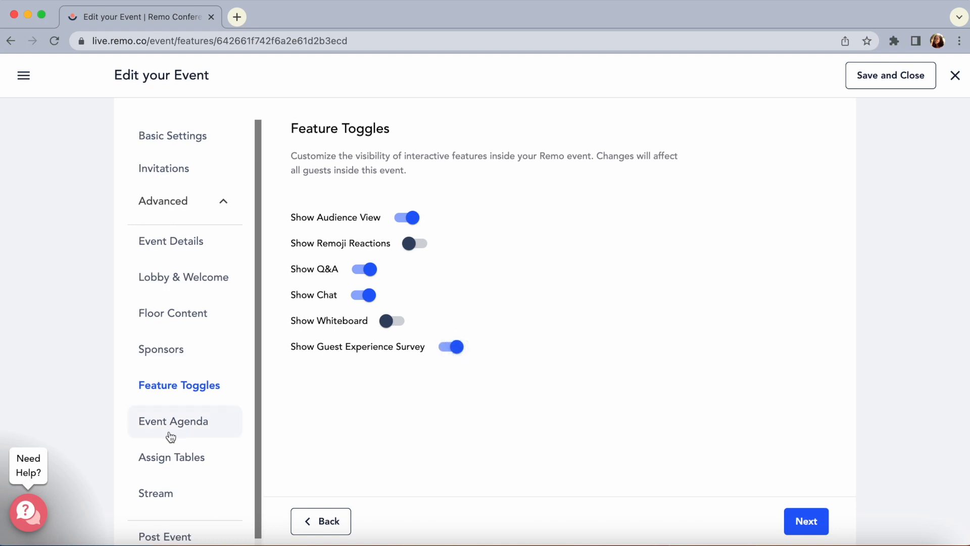
# Start a new item in the Event Agenda titled "Session #2" with a duration of 20 minutes
pyautogui.click(169, 434)
pyautogui.scroll(-1, 473, 424)
pyautogui.scroll(-1, 473, 424)
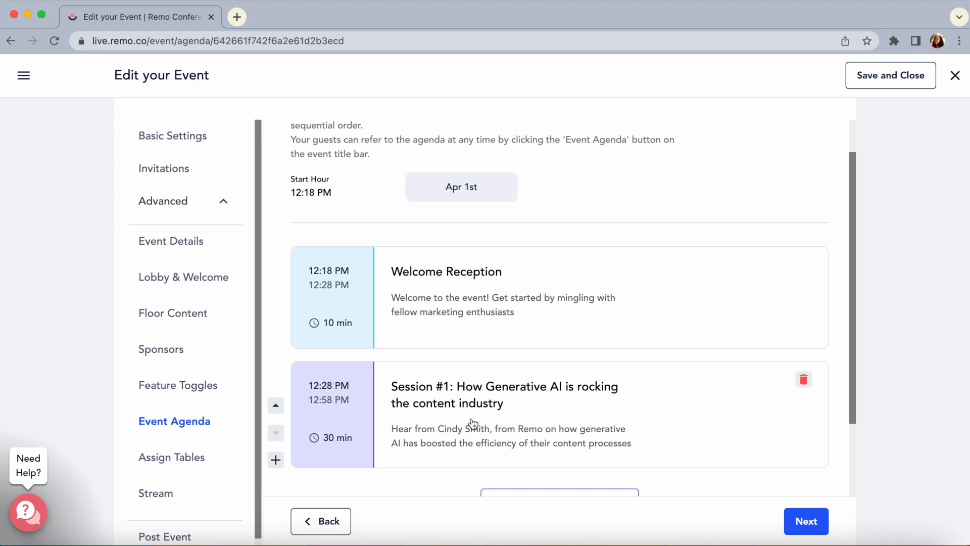
pyautogui.scroll(-2, 472, 424)
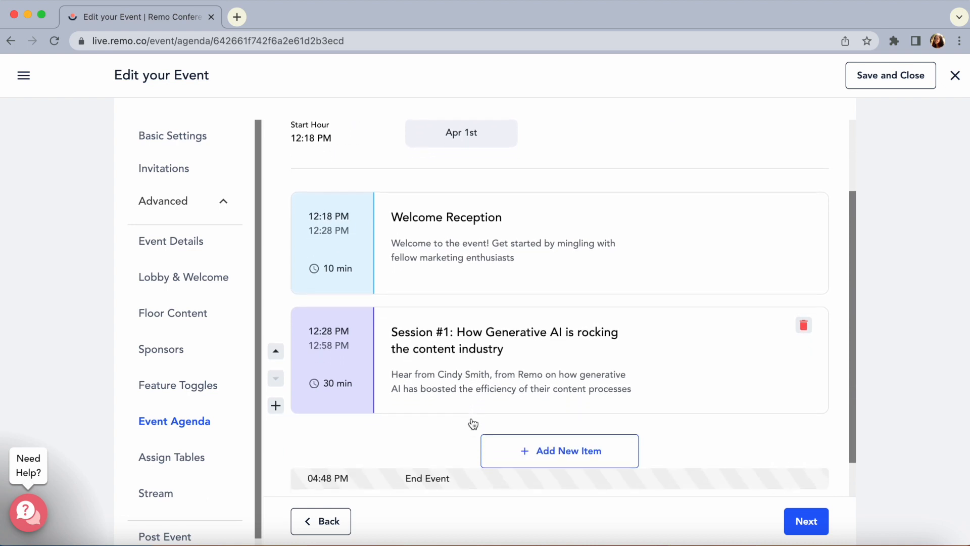
pyautogui.scroll(-1, 473, 424)
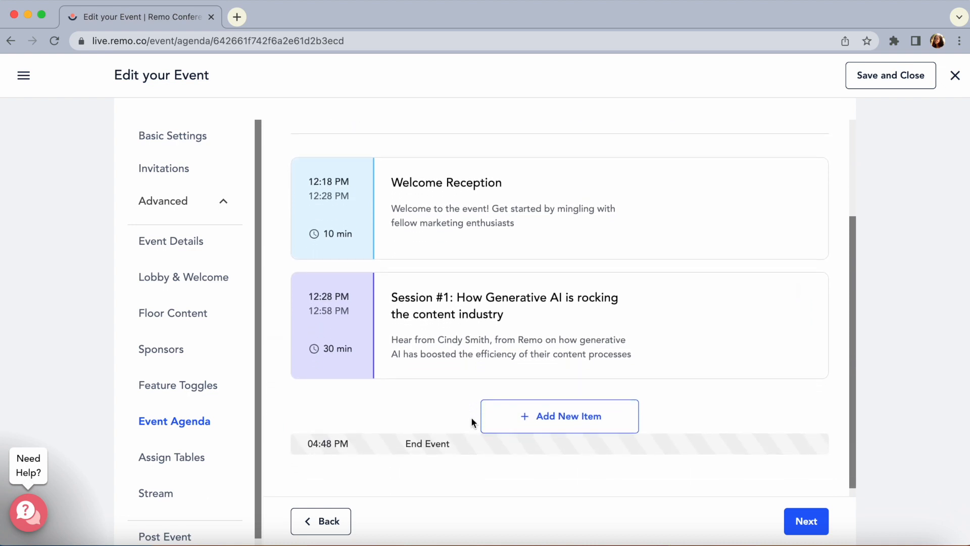
pyautogui.click(538, 427)
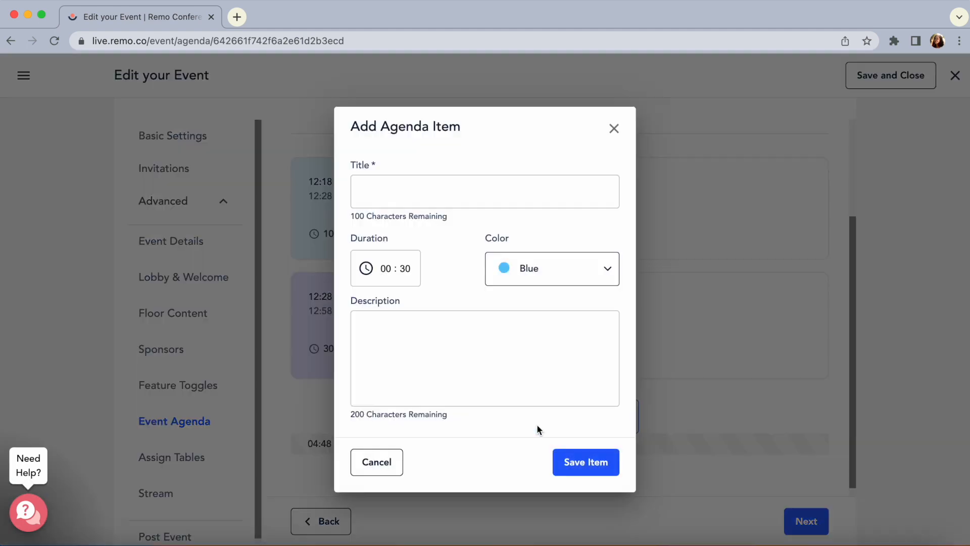
pyautogui.click(448, 190)
pyautogui.write('Session #2')
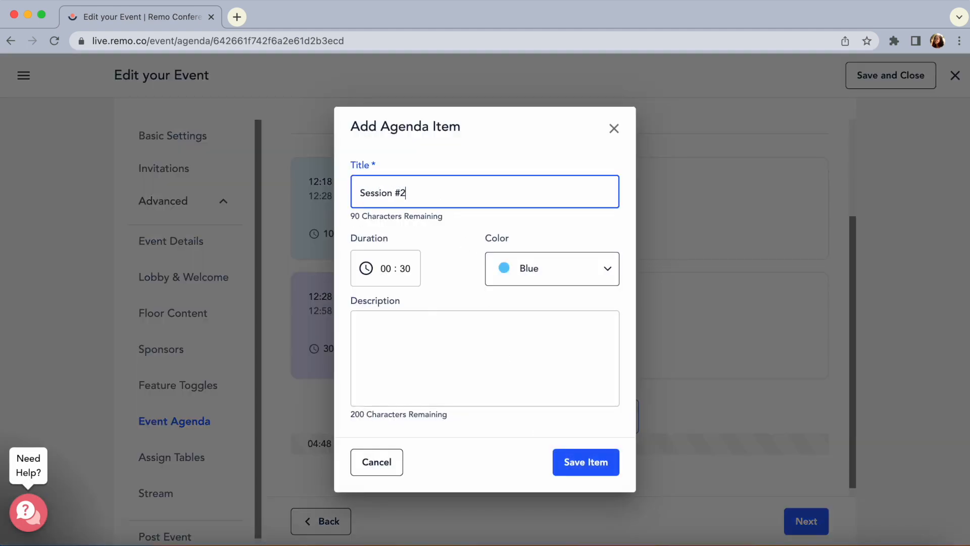
pyautogui.click(403, 269)
pyautogui.write('02')
# Set the agenda item's color to Orange, describe it as "Description goes here!" and save it
pyautogui.click(554, 268)
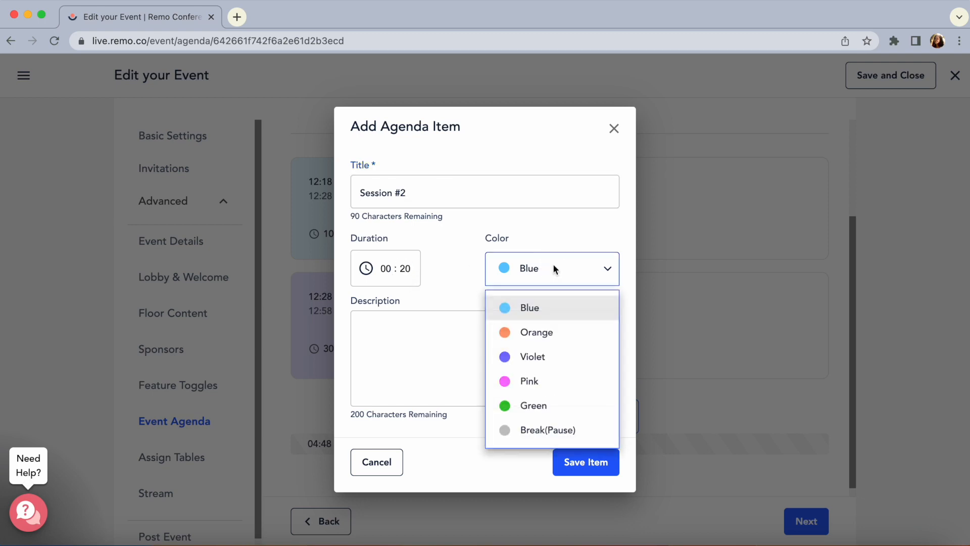
pyautogui.click(538, 326)
pyautogui.click(445, 332)
pyautogui.write('Description goe shere')
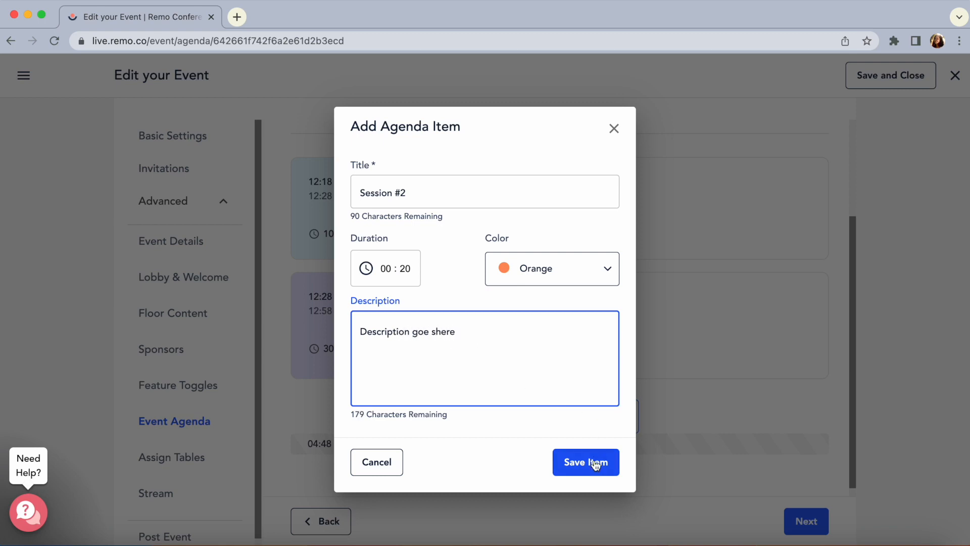
pyautogui.click(429, 332)
pyautogui.press('BackSpace')
pyautogui.click(471, 332)
pyautogui.write('!')
pyautogui.click(571, 461)
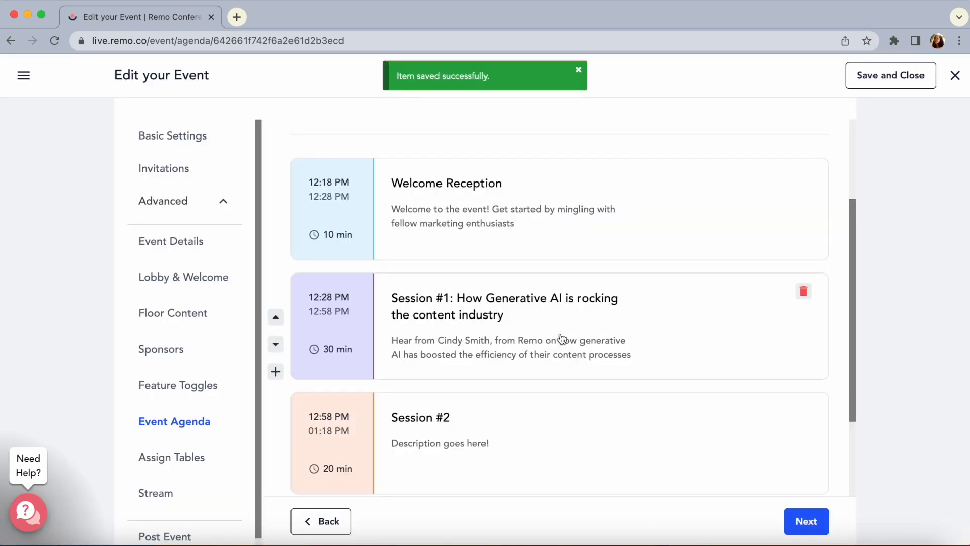
pyautogui.scroll(3, 560, 337)
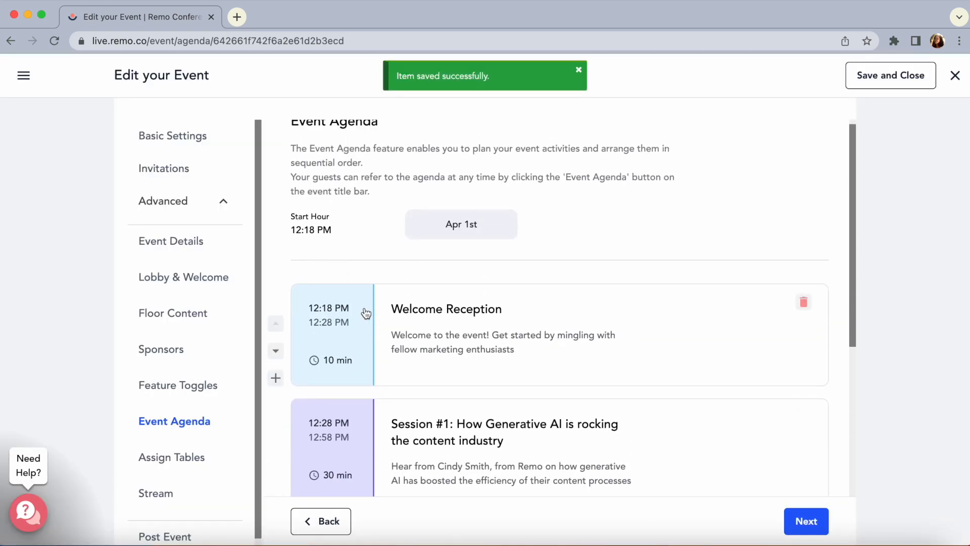
pyautogui.scroll(-3, 348, 375)
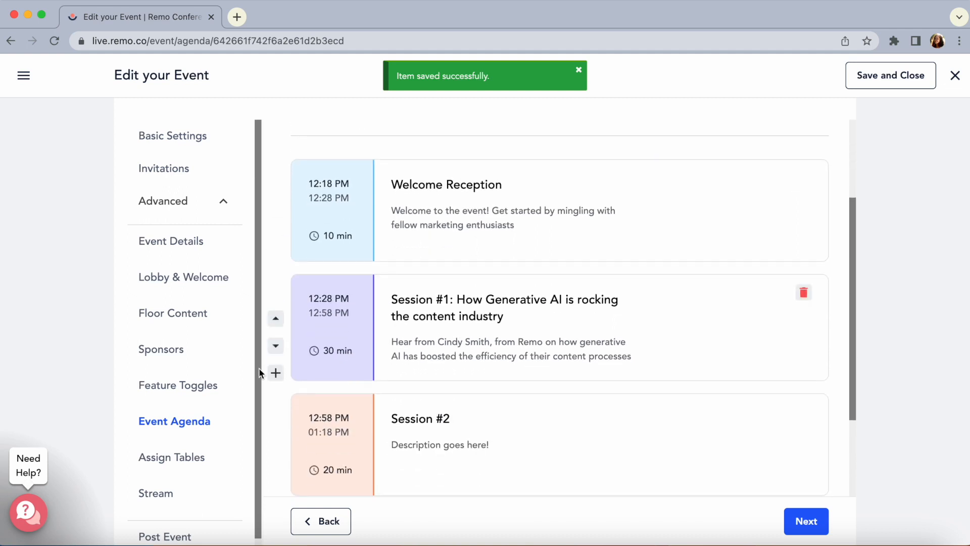
# In the table assignments for Floor 1, search the attendee list for "vip" and view the form for quickly adding guests
pyautogui.click(199, 459)
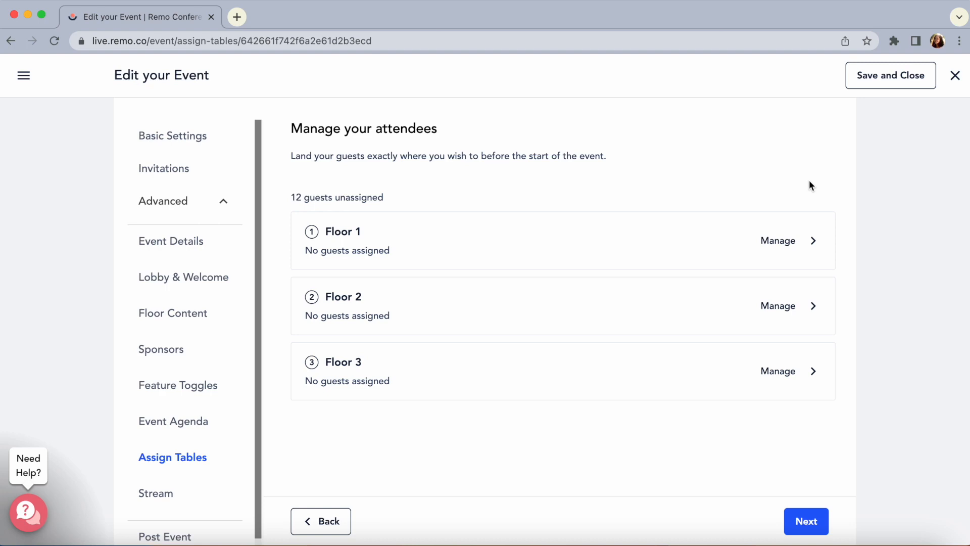
pyautogui.click(779, 241)
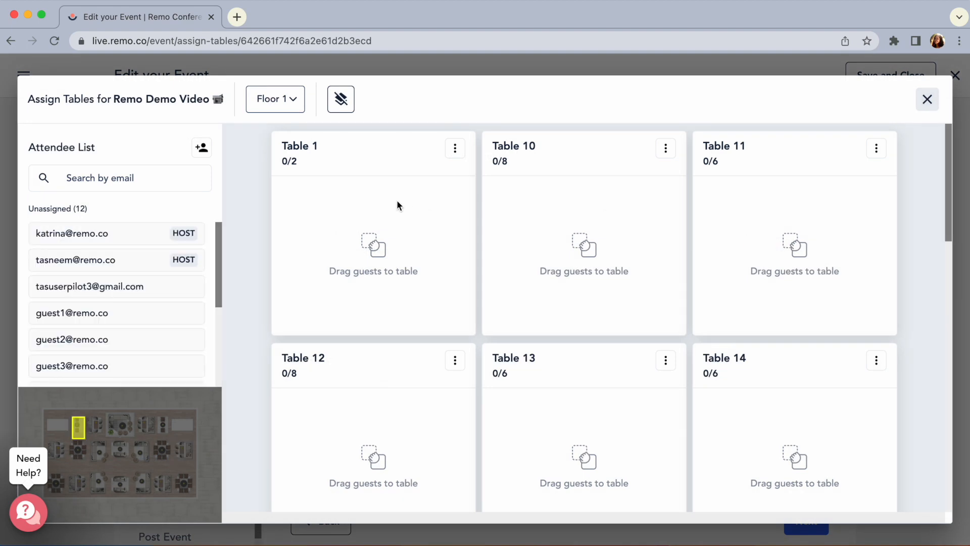
pyautogui.scroll(-2, 132, 259)
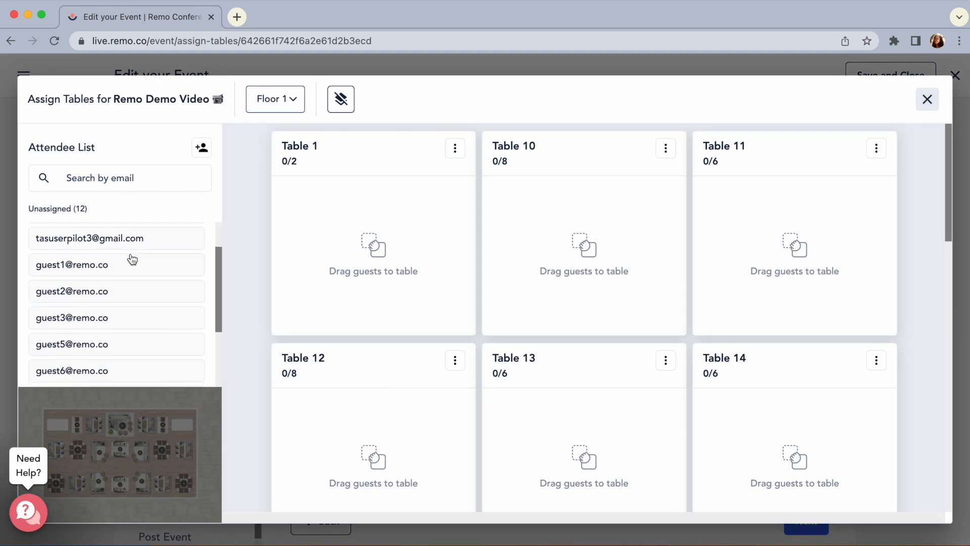
pyautogui.click(119, 175)
pyautogui.write('vip')
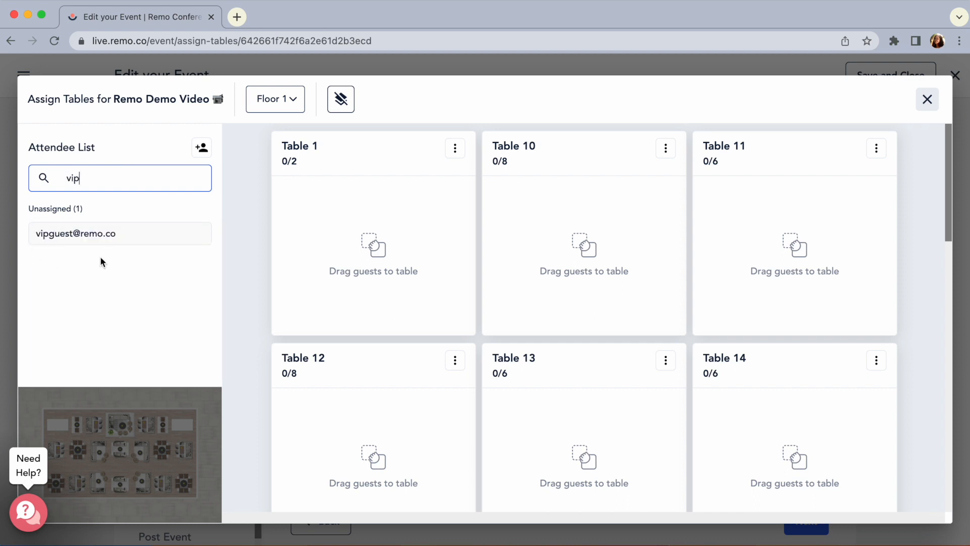
pyautogui.click(202, 148)
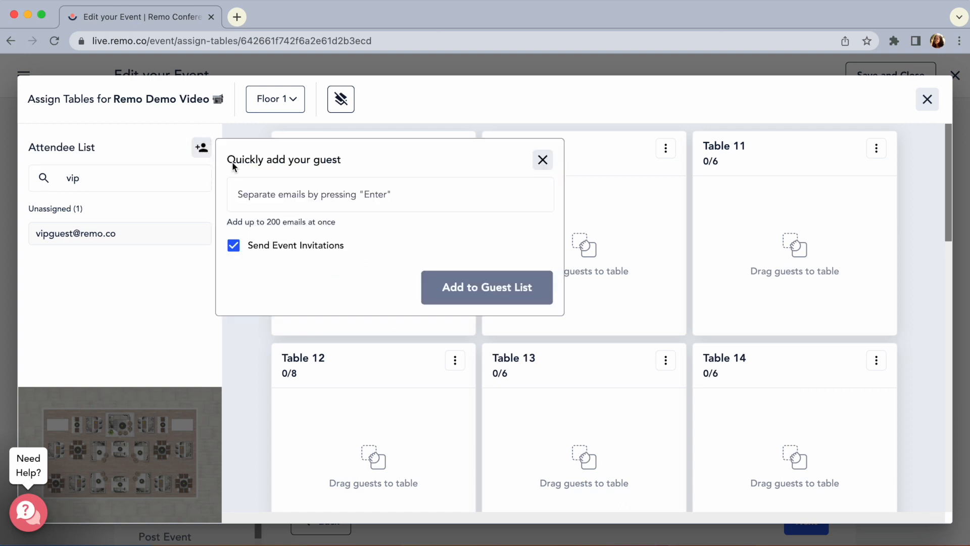
pyautogui.click(542, 159)
# Assign the VIP guest to Table 8 and clear the attendee search
pyautogui.scroll(-10, 363, 312)
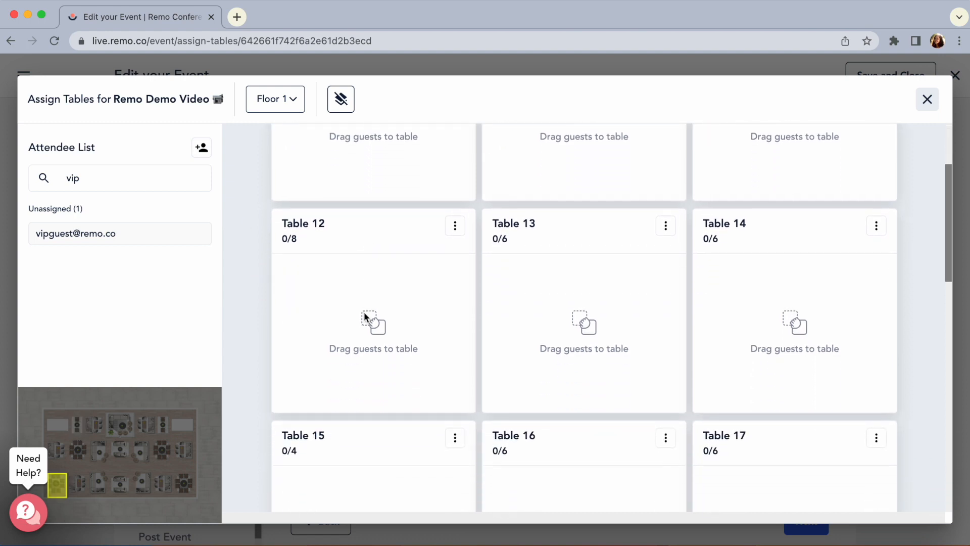
pyautogui.scroll(-8, 364, 313)
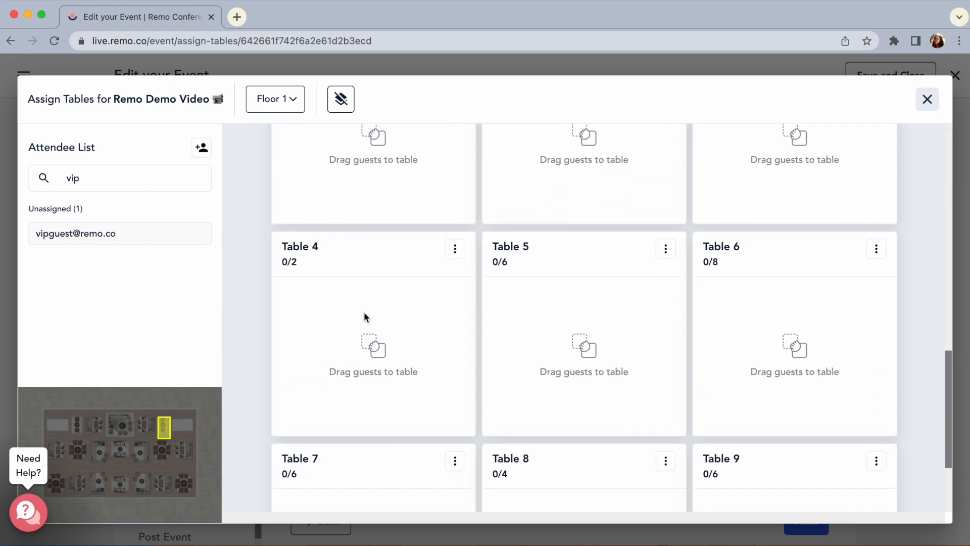
pyautogui.moveTo(86, 236); pyautogui.dragTo(541, 376)
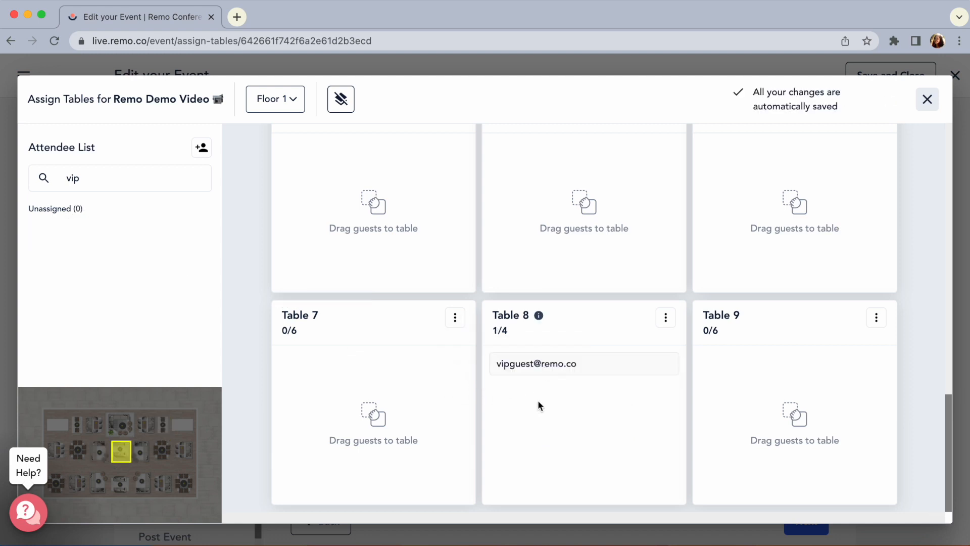
pyautogui.click(76, 178)
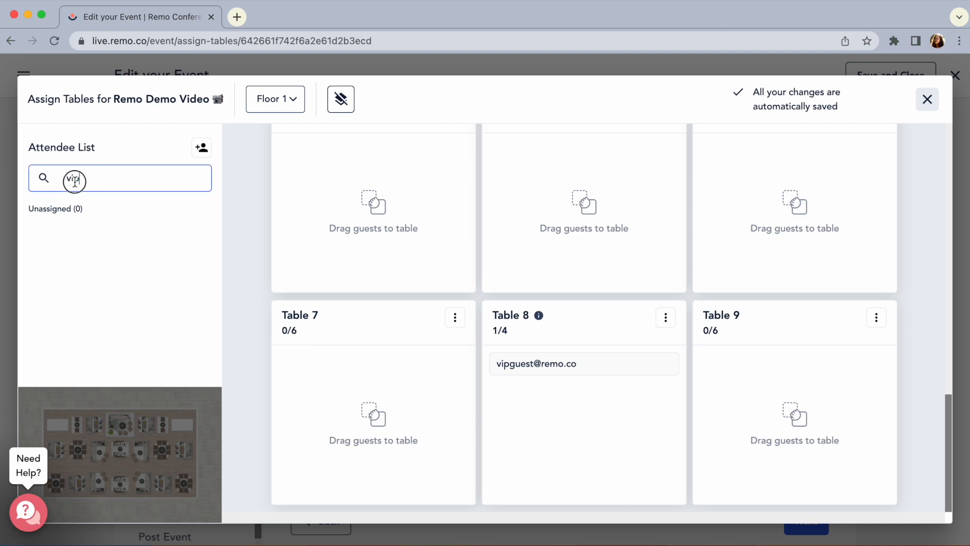
pyautogui.moveTo(83, 178); pyautogui.dragTo(65, 182)
pyautogui.press('BackSpace')
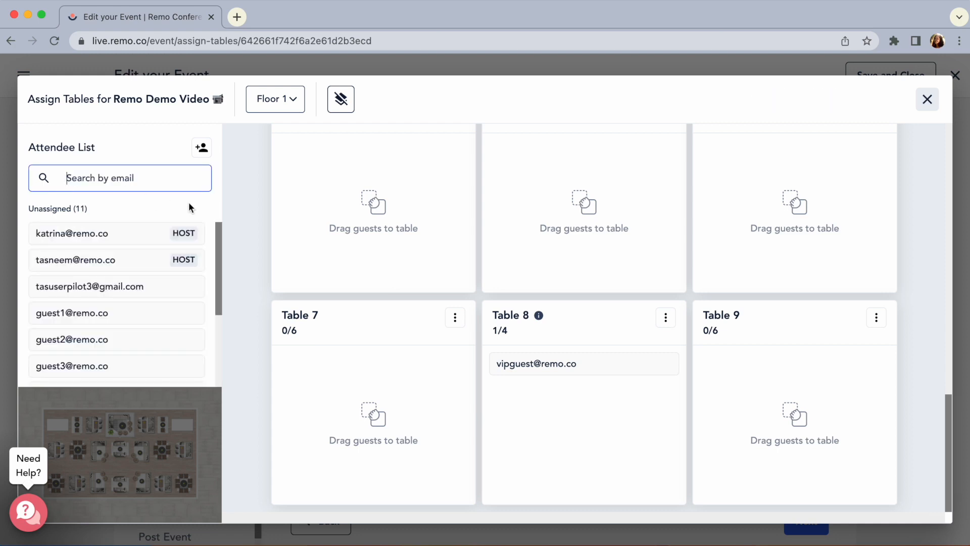
# Assign one of the unassigned guests to Table 7 and move that guest back to the unassigned list
pyautogui.moveTo(102, 313); pyautogui.dragTo(271, 365)
pyautogui.moveTo(332, 365); pyautogui.dragTo(82, 287)
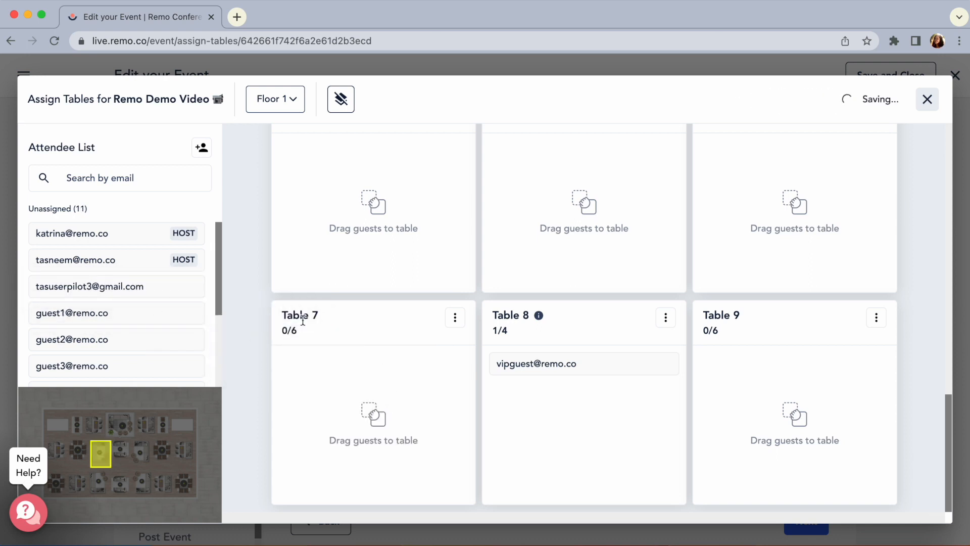
# View the options for Table 8 and remove all assigned attendees from the entire event
pyautogui.click(667, 317)
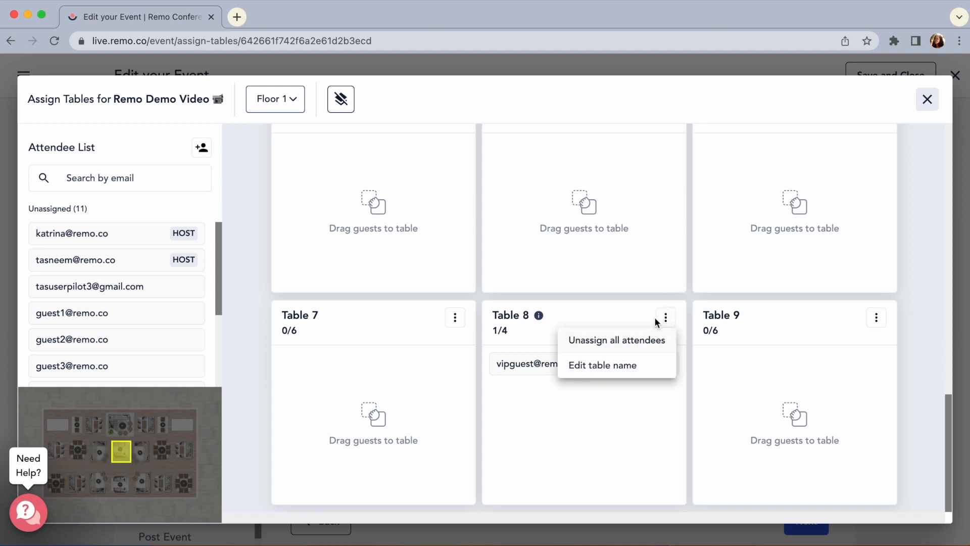
pyautogui.click(667, 317)
pyautogui.click(341, 99)
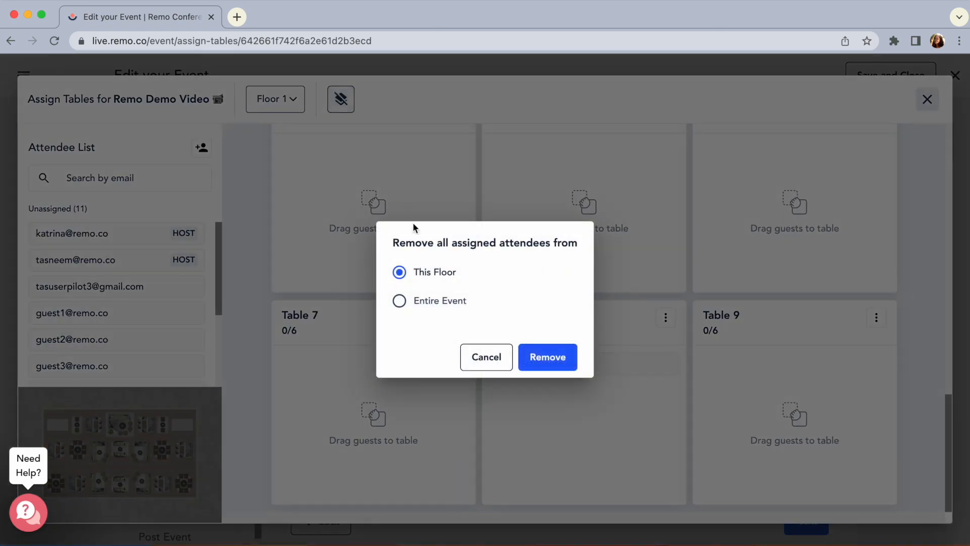
pyautogui.click(435, 301)
pyautogui.click(565, 358)
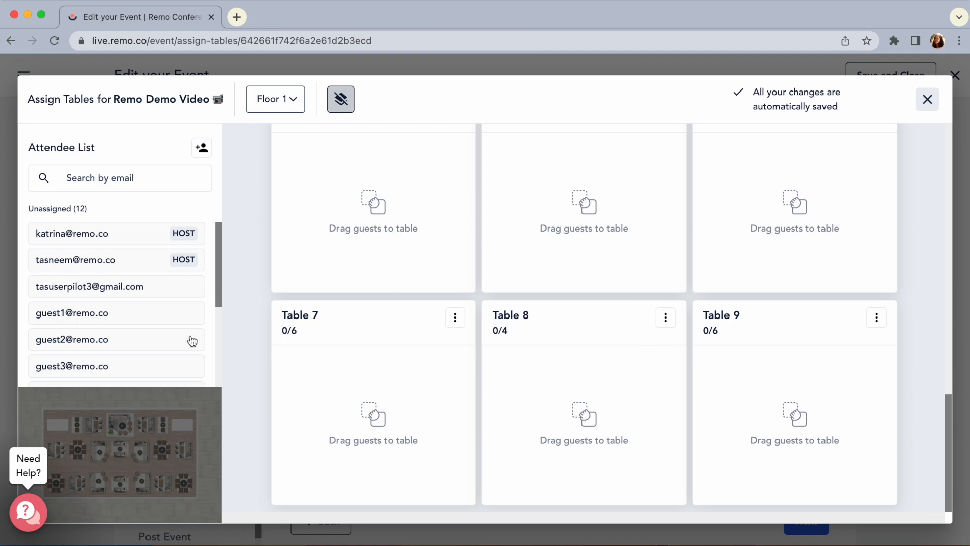
# Assign guests 1, 2 and 3 from the unassigned list to Tables 7, 8 and 9 respectively
pyautogui.moveTo(147, 311); pyautogui.dragTo(381, 367)
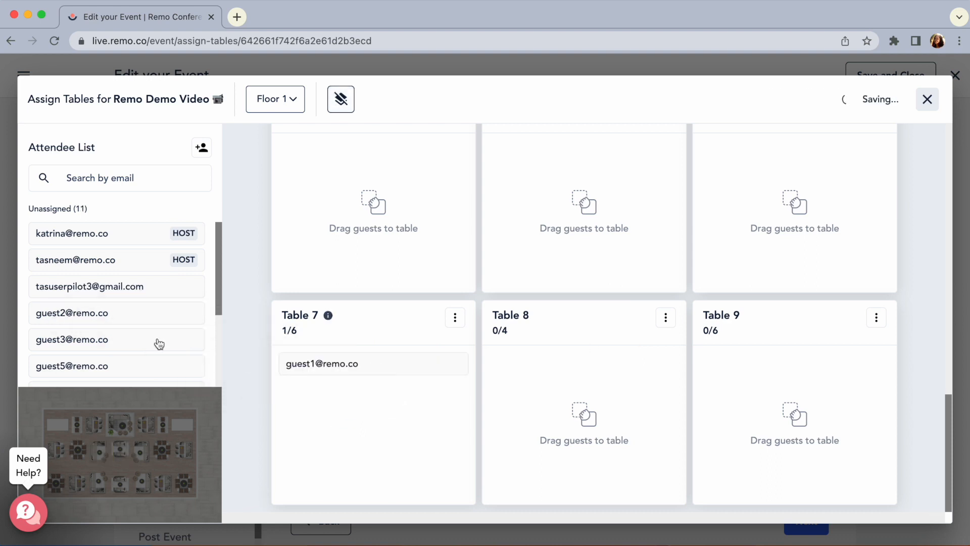
pyautogui.moveTo(113, 314); pyautogui.dragTo(515, 363)
pyautogui.moveTo(96, 316); pyautogui.dragTo(757, 376)
# Assign guests 5 and 6, the VIP guest and the speakers across Tables 4, 5, 7, 8 and 9, and close the table assignments
pyautogui.scroll(2, 685, 348)
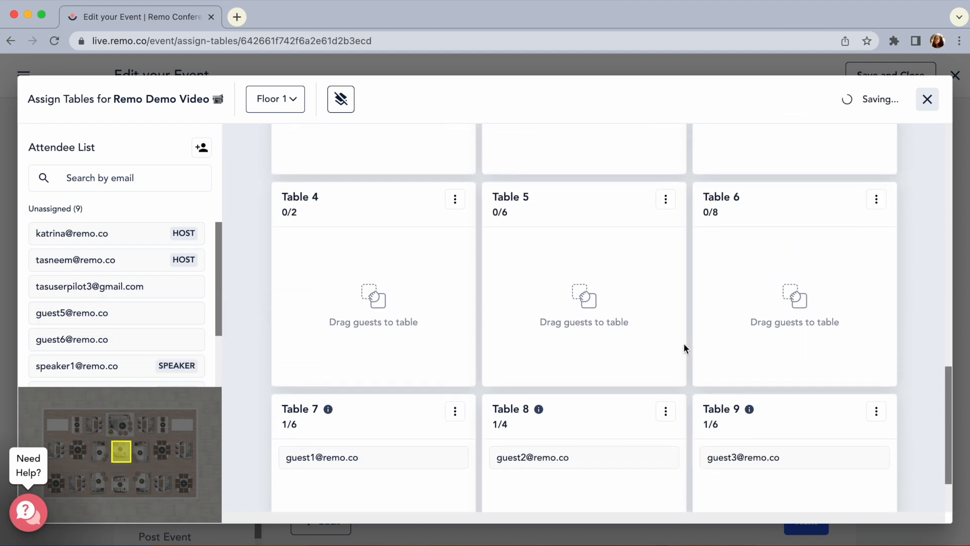
pyautogui.moveTo(108, 312); pyautogui.dragTo(325, 300)
pyautogui.moveTo(104, 312); pyautogui.dragTo(782, 490)
pyautogui.scroll(-2, 781, 490)
pyautogui.moveTo(147, 316); pyautogui.dragTo(571, 396)
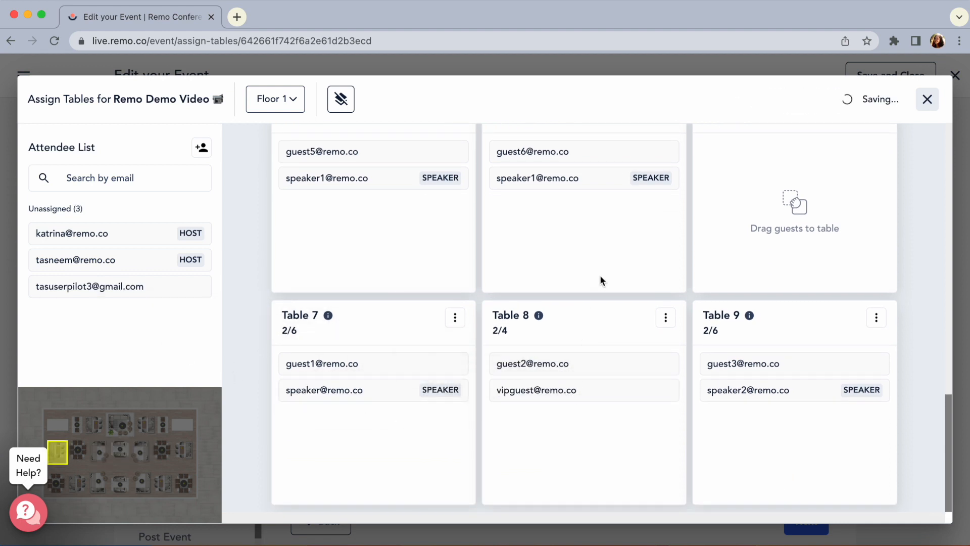
pyautogui.click(927, 100)
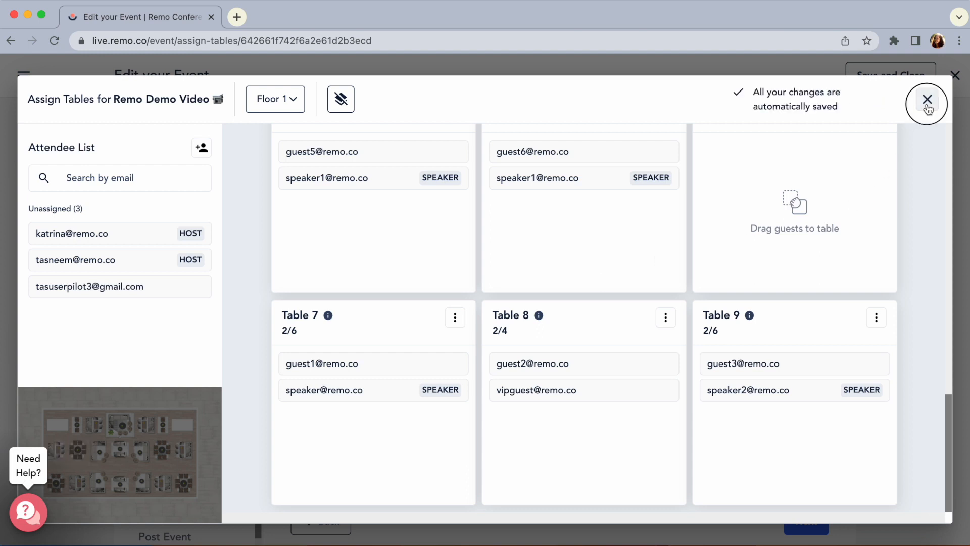
# View the event's streaming settings and the YouTube Live setup help article, and return to the event editor
pyautogui.click(172, 488)
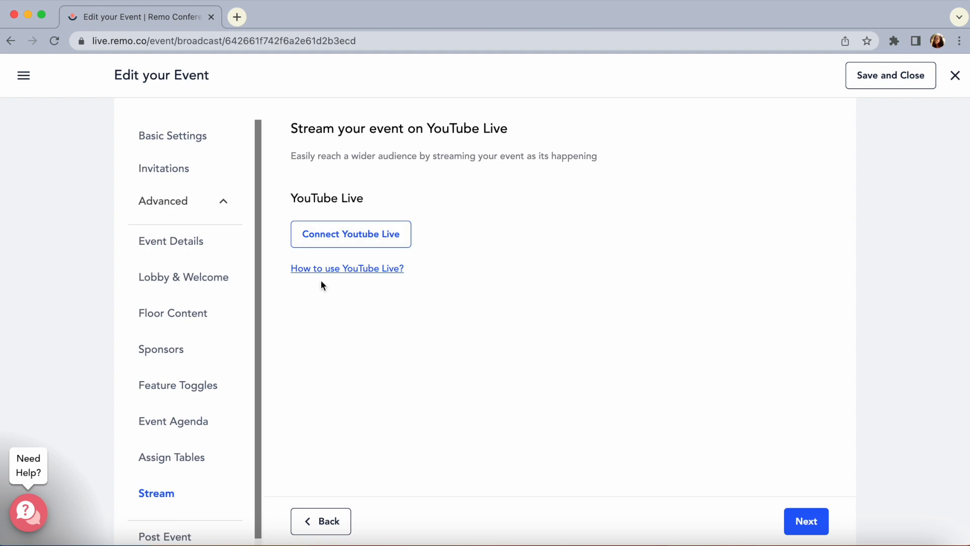
pyautogui.click(359, 269)
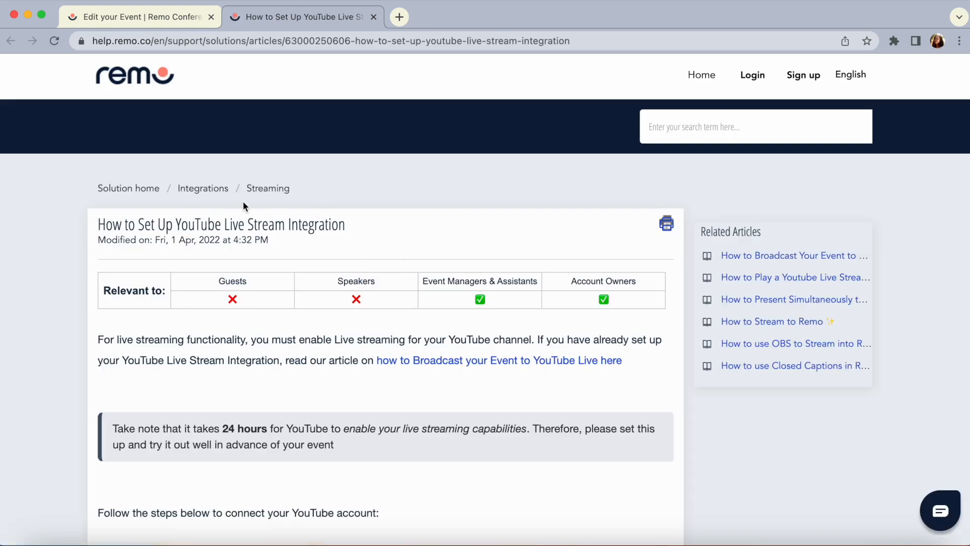
pyautogui.click(144, 13)
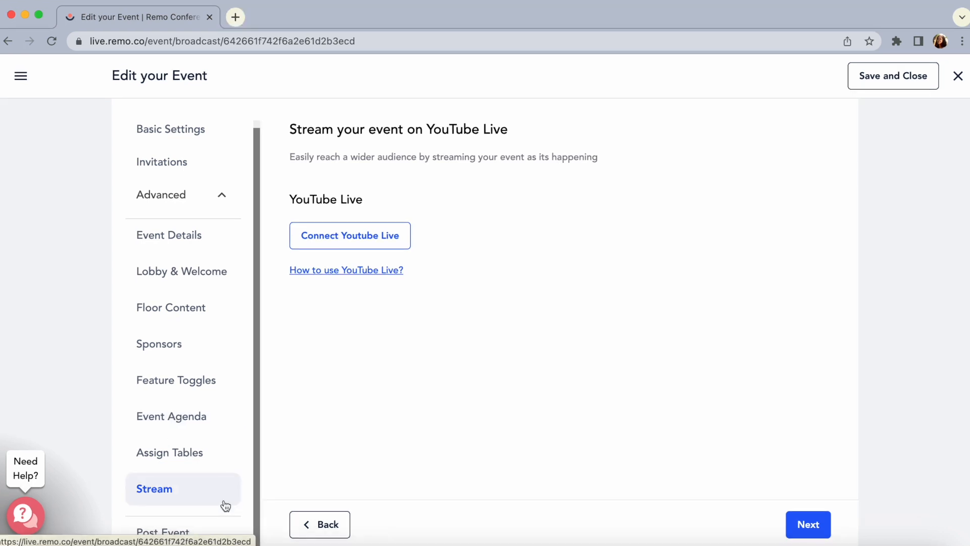
# In the Post Event settings, examine the Summary and Engagement pages of the event analytics and close them
pyautogui.click(212, 531)
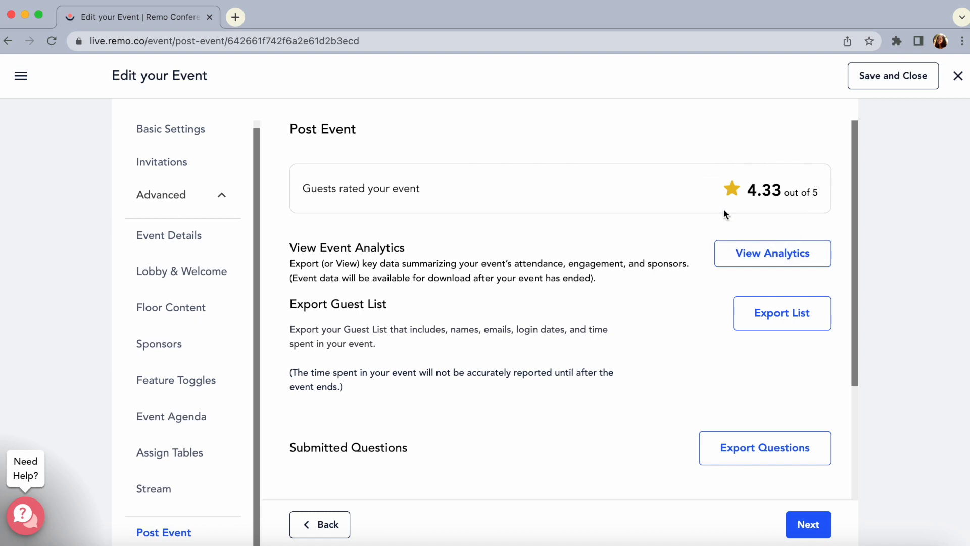
pyautogui.click(750, 249)
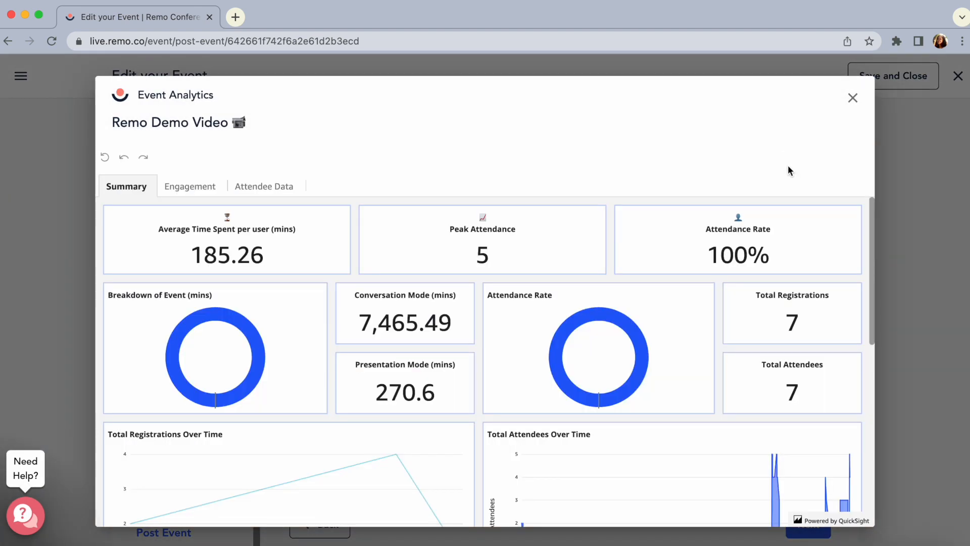
pyautogui.scroll(-2, 712, 385)
pyautogui.scroll(-3, 711, 387)
pyautogui.click(197, 186)
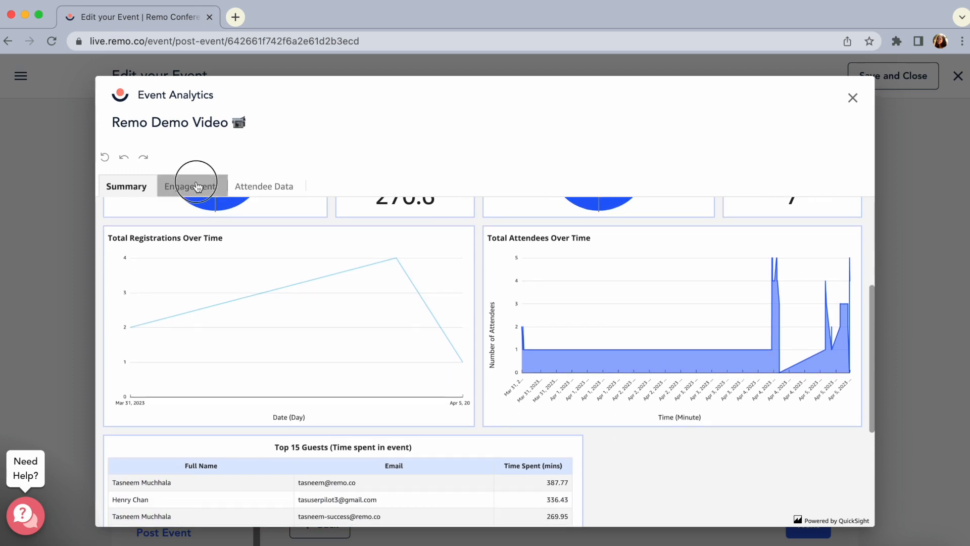
pyautogui.scroll(4, 206, 235)
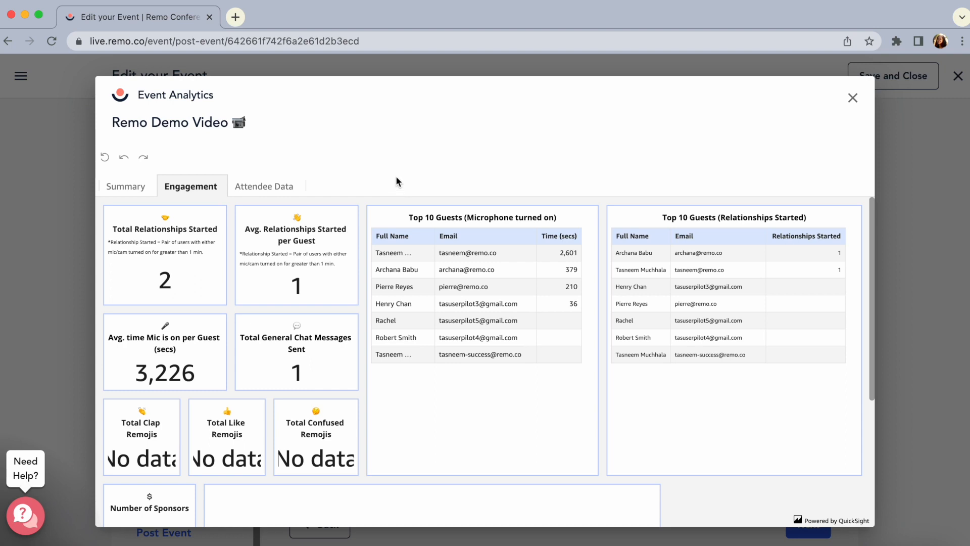
pyautogui.click(852, 99)
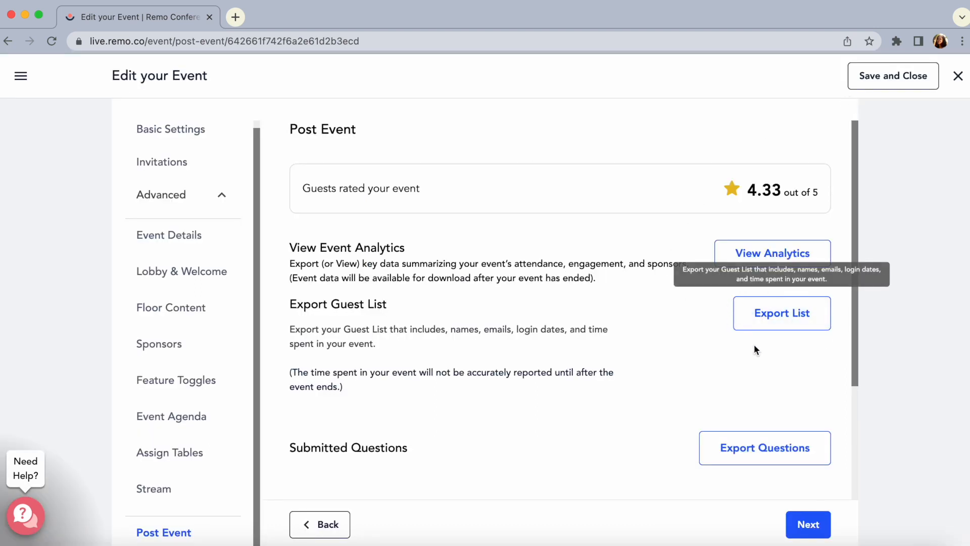
# Review the guest list export, submitted questions and presentation recordings, and save and close the event
pyautogui.scroll(-3, 753, 344)
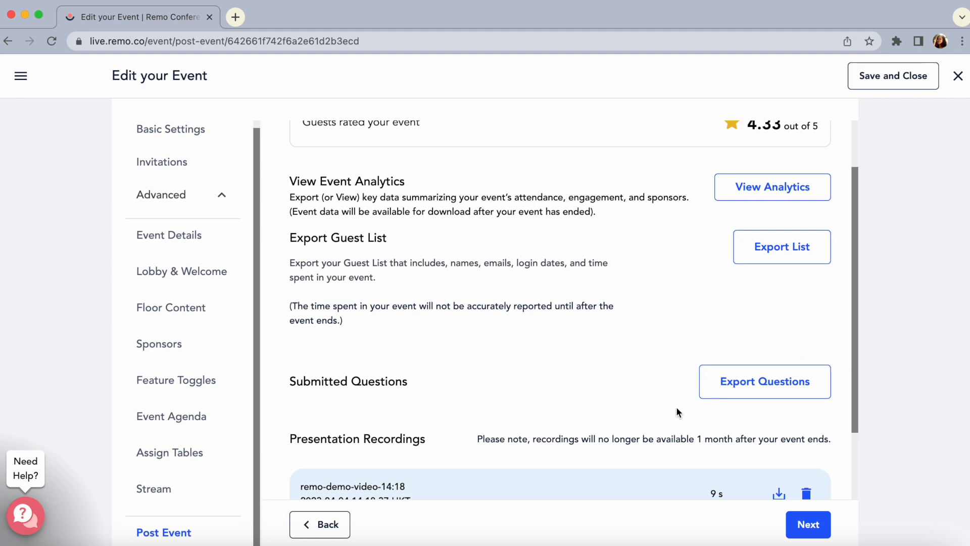
pyautogui.scroll(-4, 676, 406)
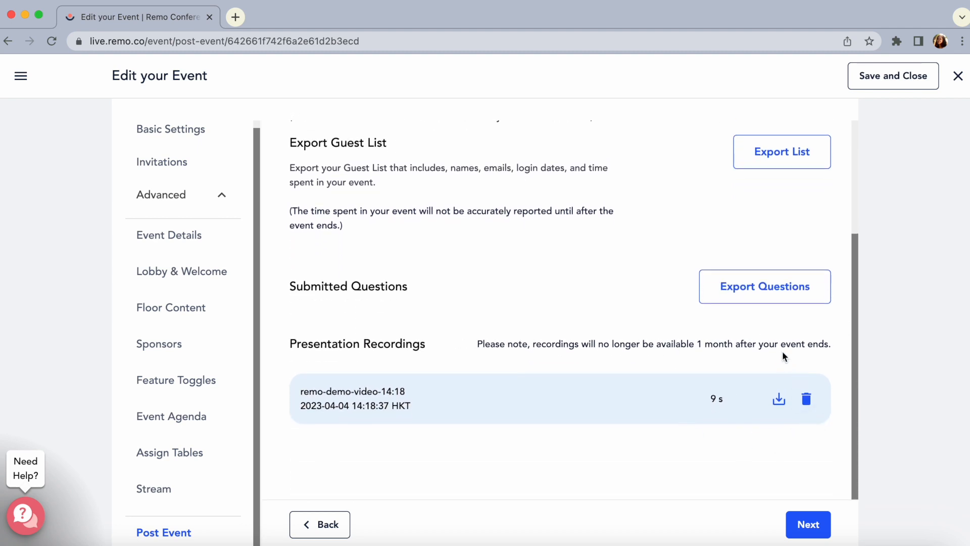
pyautogui.click(882, 77)
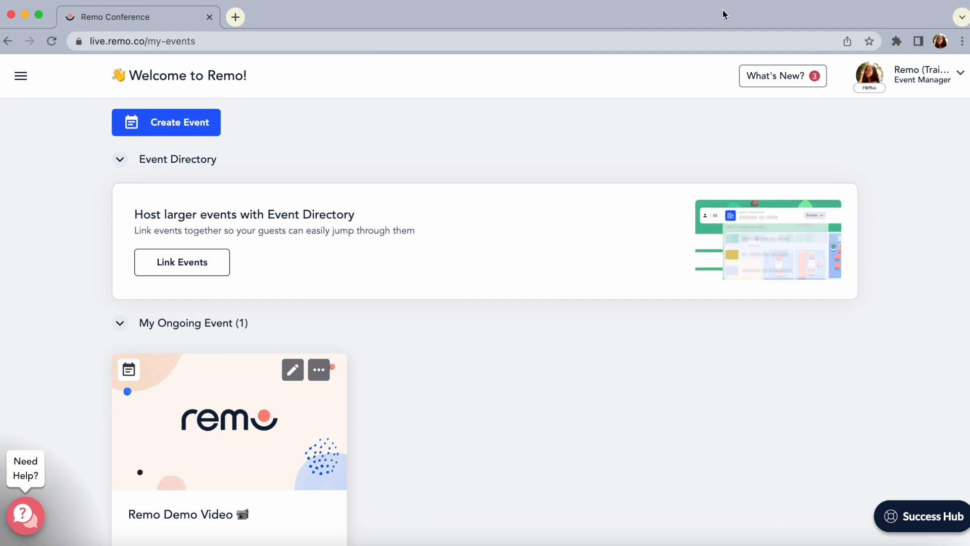
# Switch to the Remo website's homepage
pyautogui.click(315, 20)
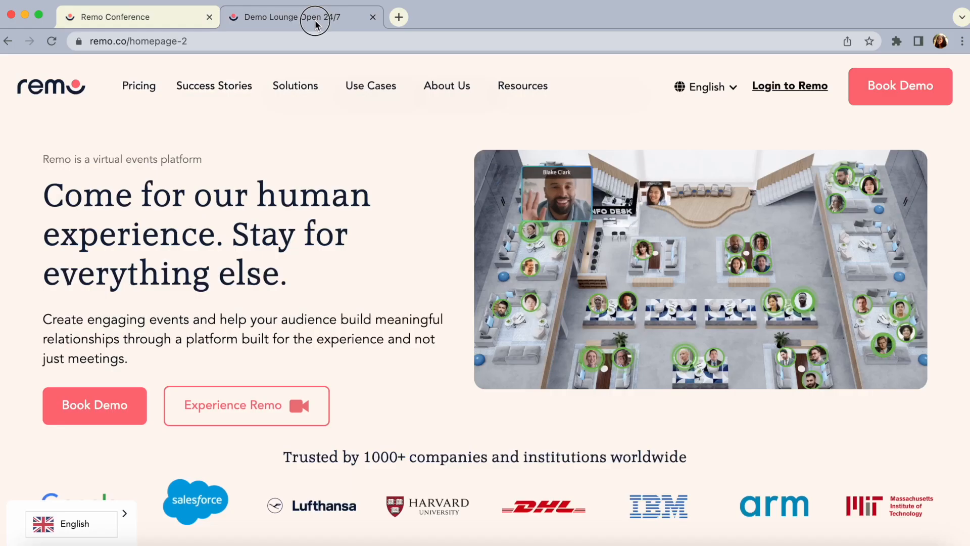